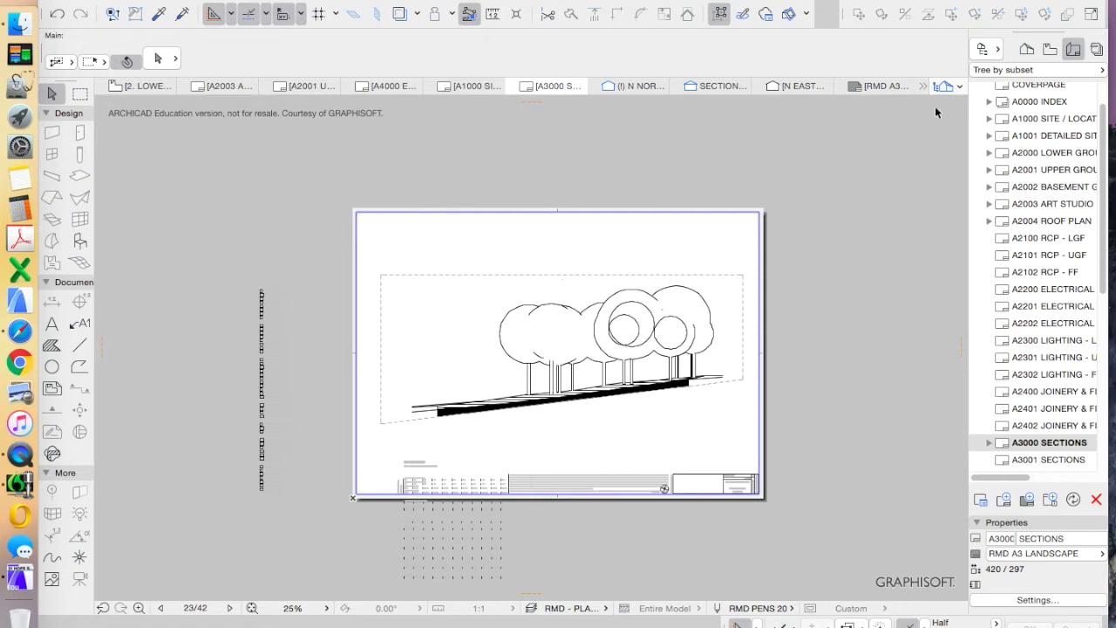
Open the 3. UPPER GROUND floor plan and the 01 SECTION 01 section from the Project Map
click(1027, 49)
double_click(1051, 140)
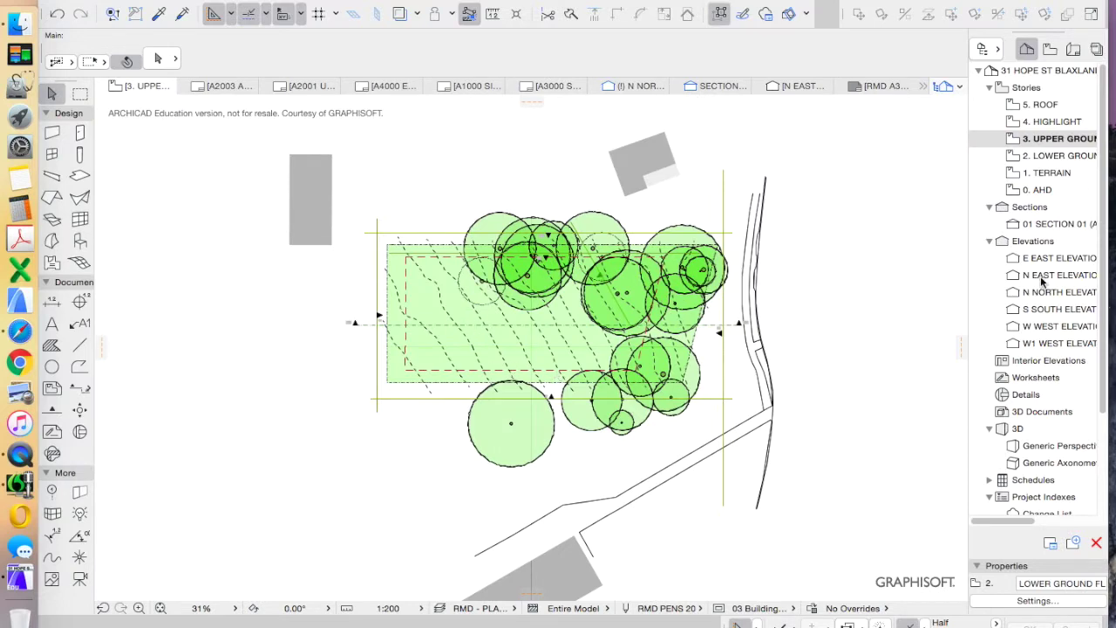
double_click(1050, 224)
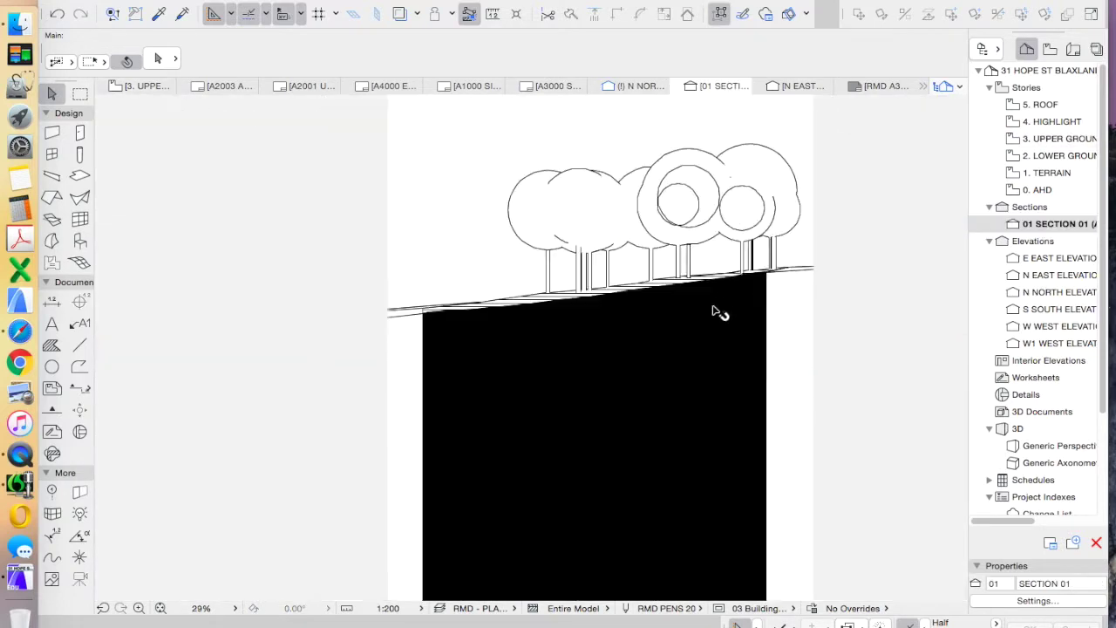
Open the RMD A3 LANDSCAPE master layout from the Layout Book's Masters
click(1074, 48)
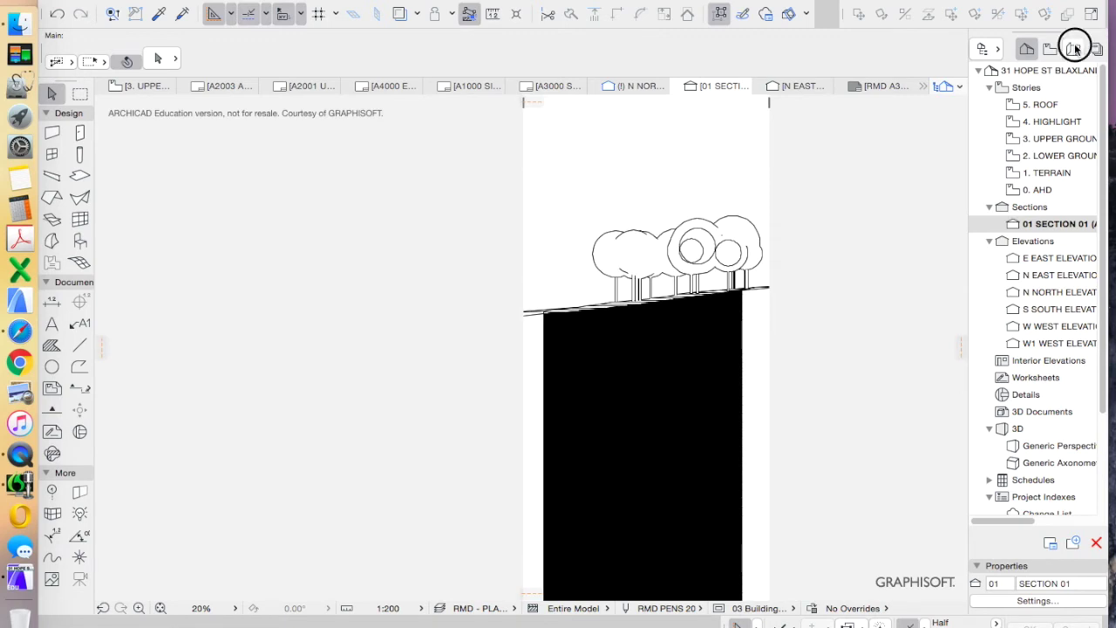
scroll(1058, 362, down, 5)
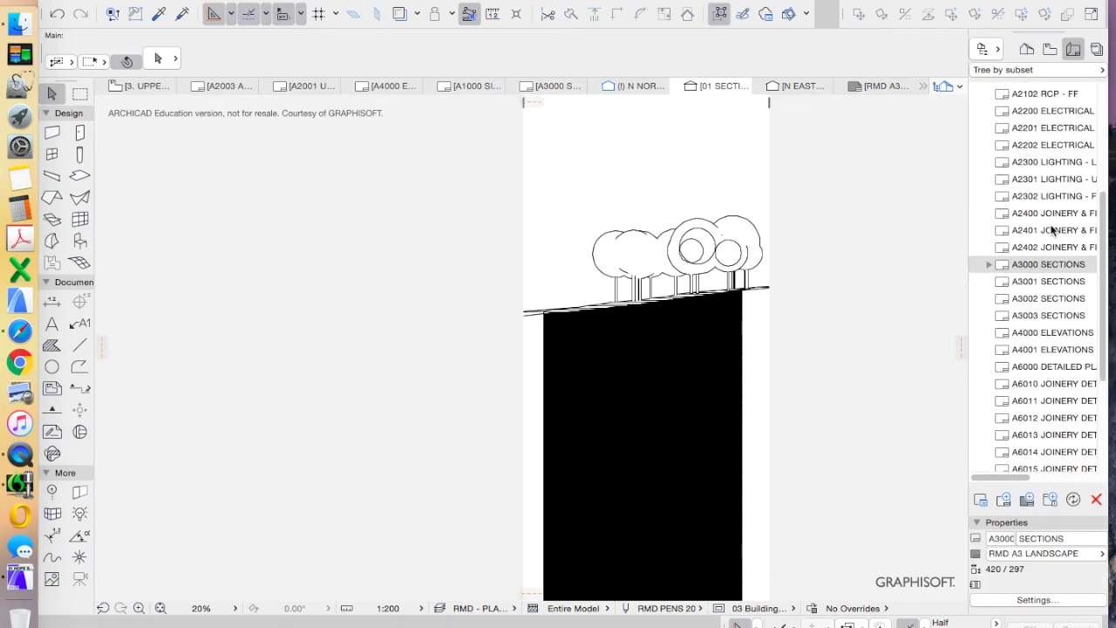
drag(1102, 300, 1100, 398)
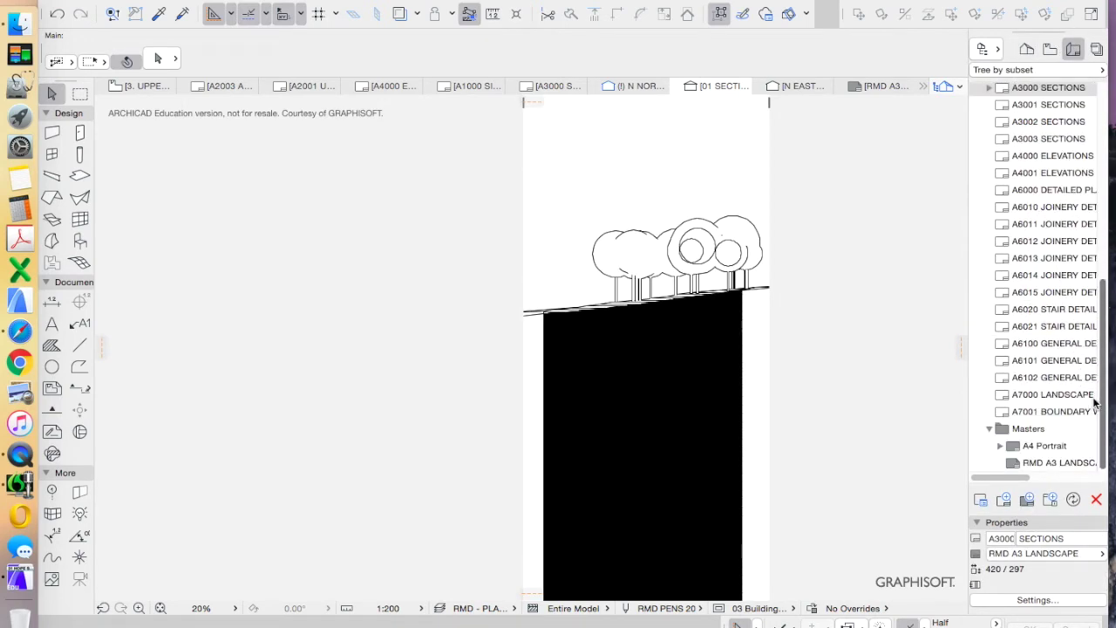
double_click(1059, 466)
Marquee-select all elements on the master layout twice, clearing the selection each time
scroll(705, 369, down, 5)
scroll(704, 369, up, 4)
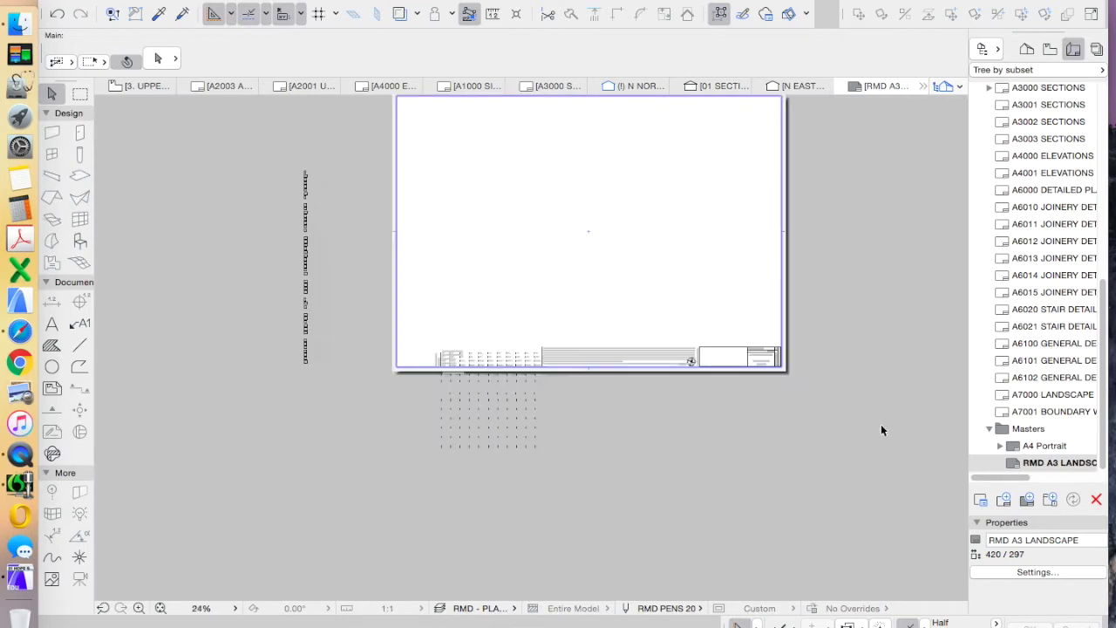
scroll(767, 477, down, 3)
drag(844, 481, 428, 188)
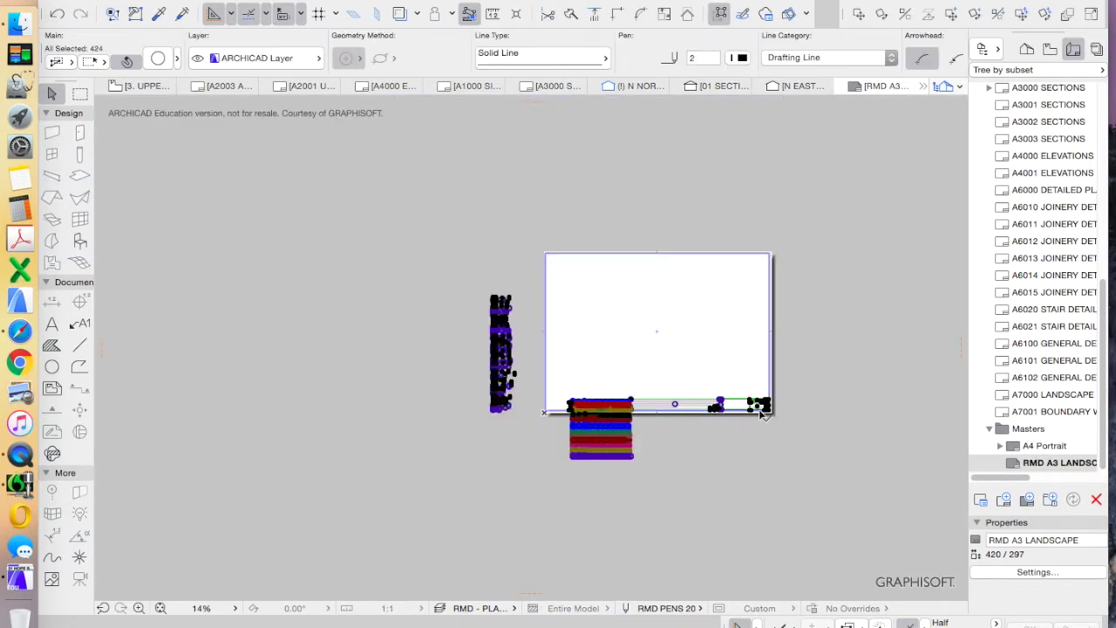
scroll(758, 408, up, 3)
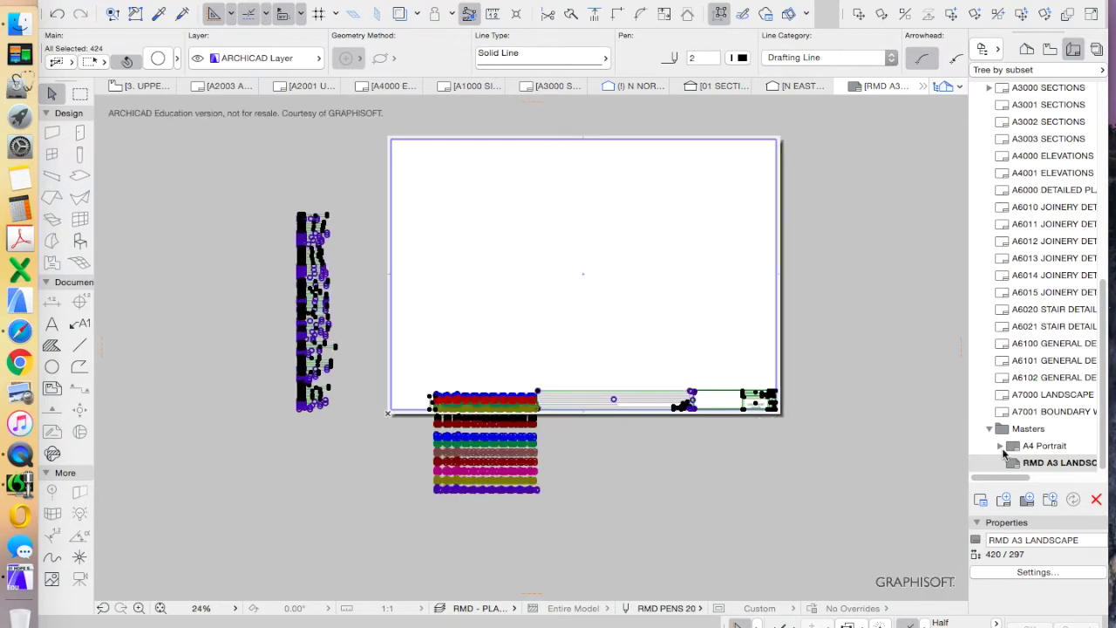
click(835, 447)
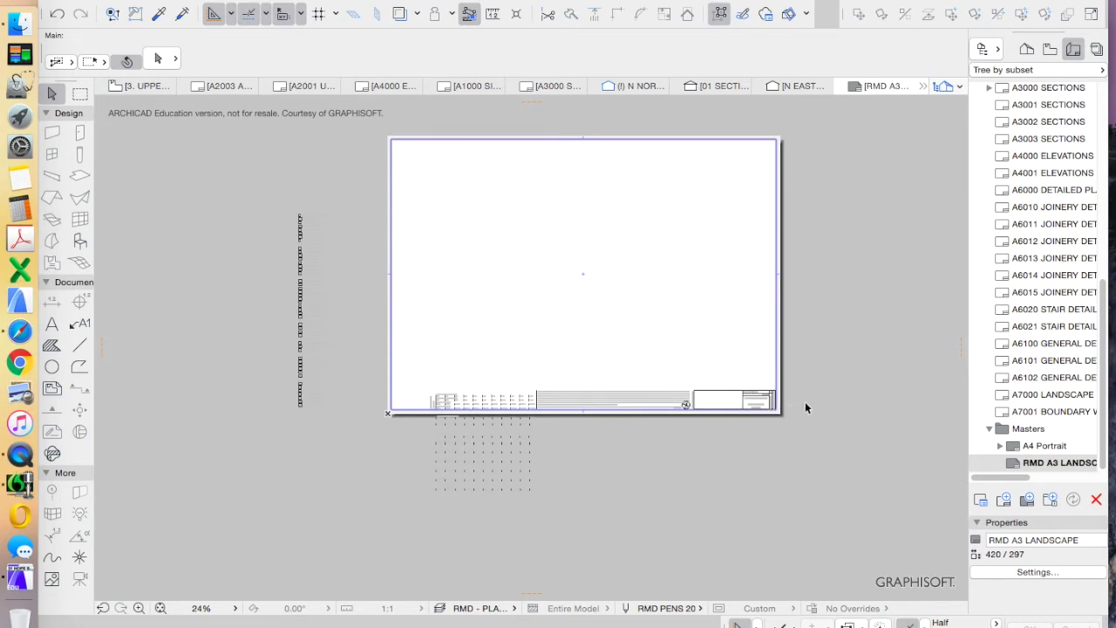
scroll(784, 393, up, 2)
scroll(727, 436, down, 3)
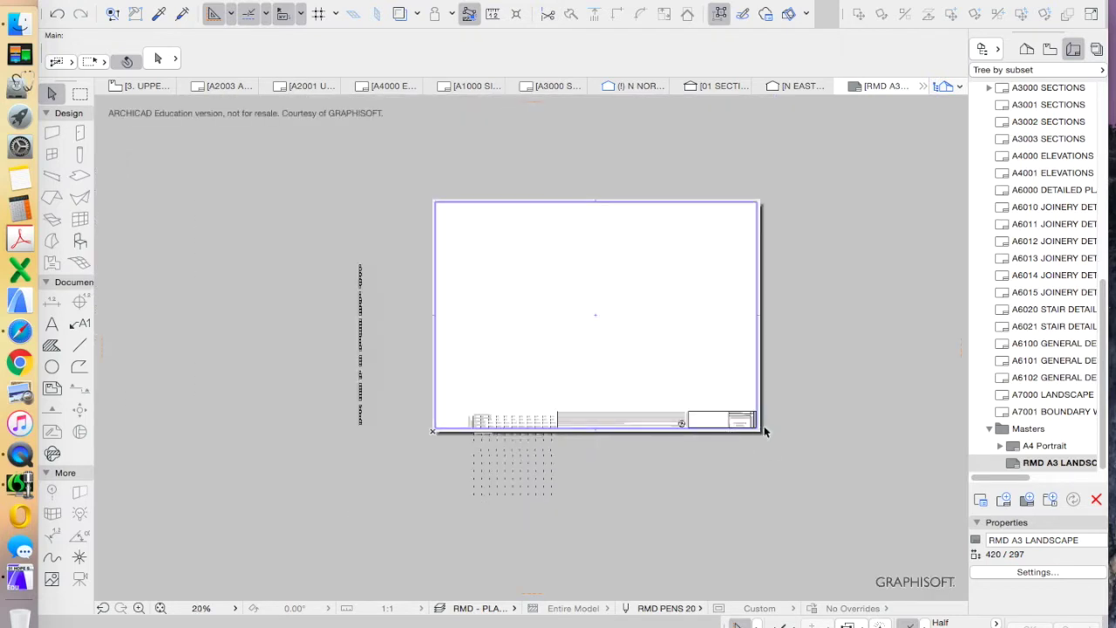
mouse_move(789, 497)
mouse_down()
mouse_move(304, 234)
mouse_move(330, 260)
mouse_up()
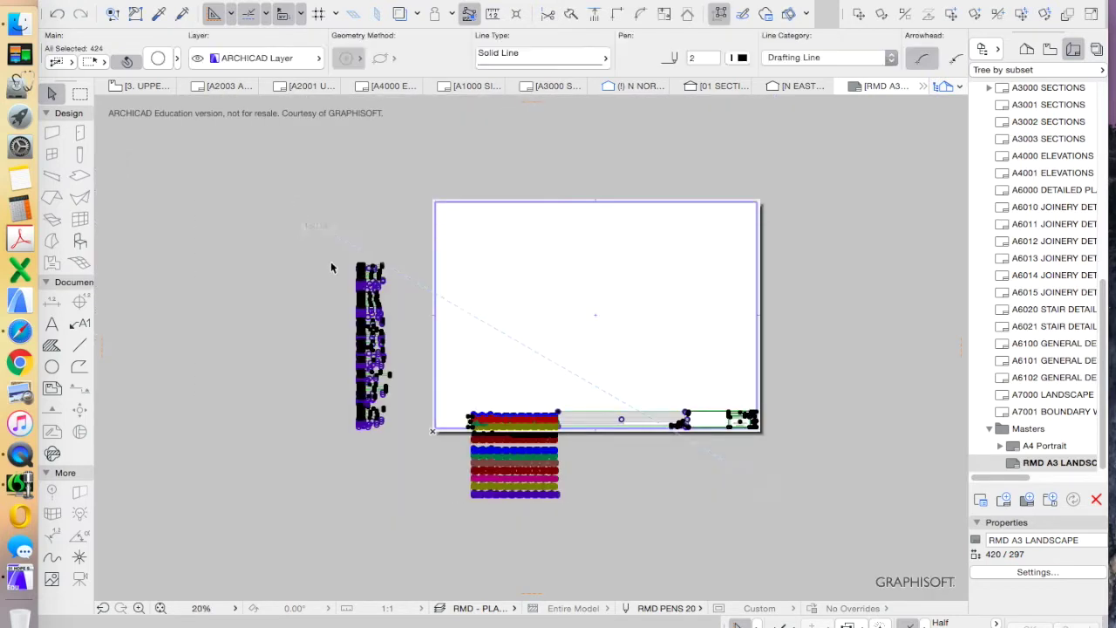
scroll(737, 423, up, 5)
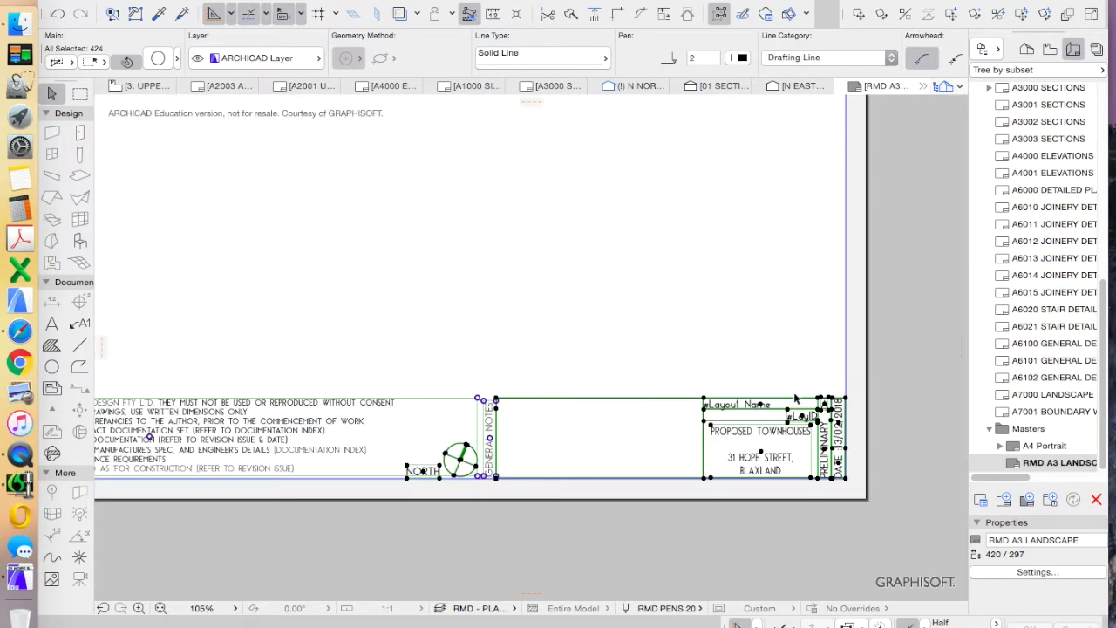
scroll(810, 444, down, 2)
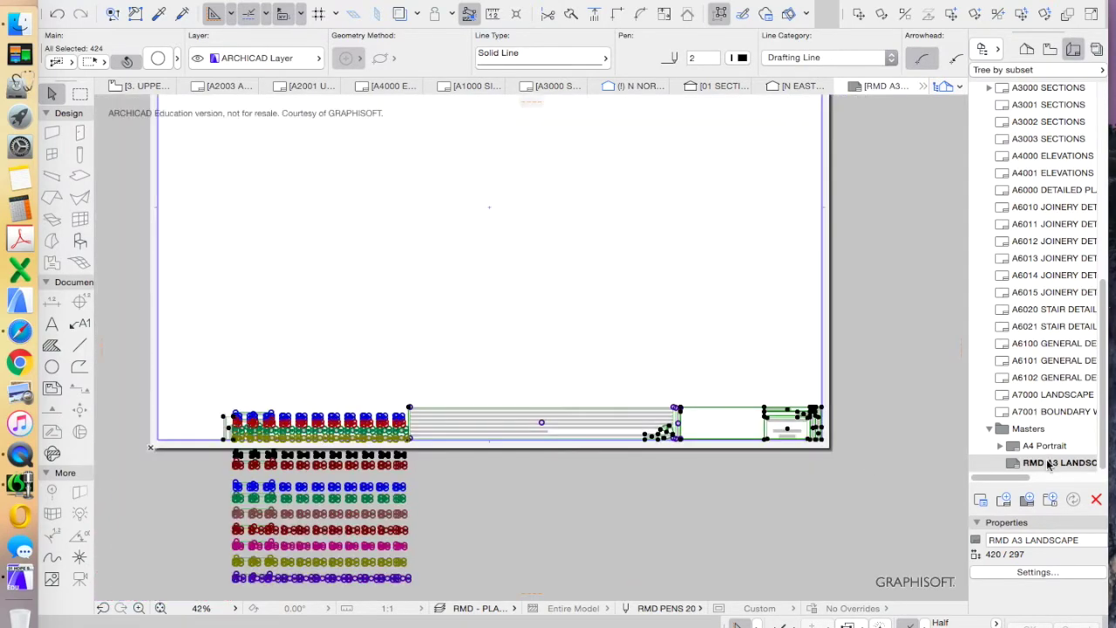
click(730, 482)
Inspect the title block's #LayID and #Layout Name texts, then open layout A1000 SITE / LOCATION PLAN
scroll(796, 453, up, 5)
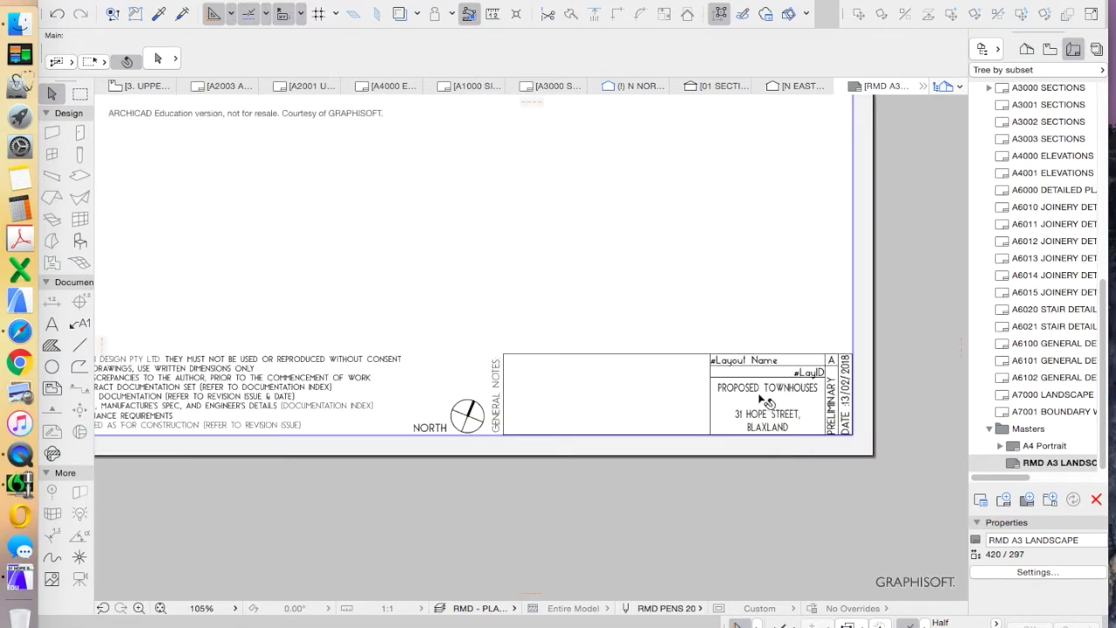
scroll(889, 406, up, 2)
scroll(822, 399, down, 1)
scroll(866, 394, up, 1)
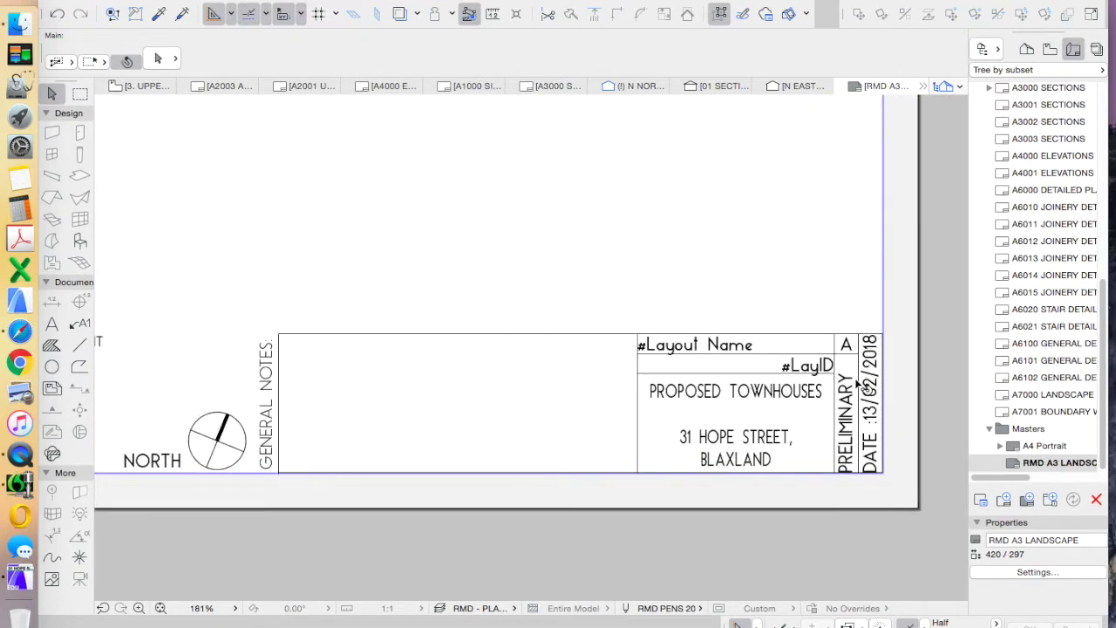
scroll(889, 408, up, 3)
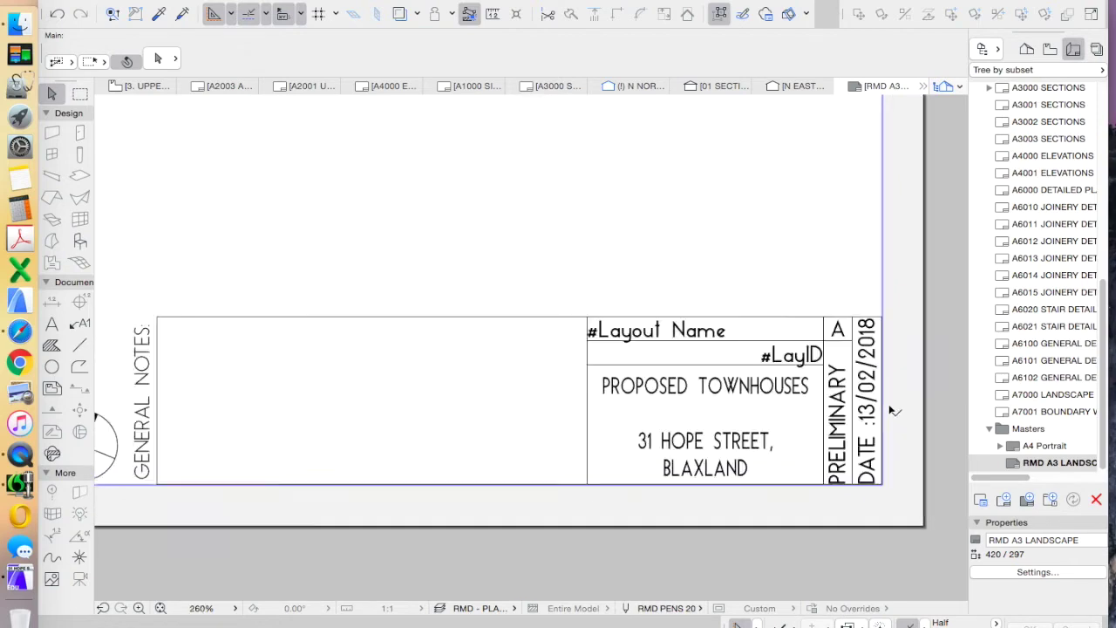
scroll(889, 405, down, 3)
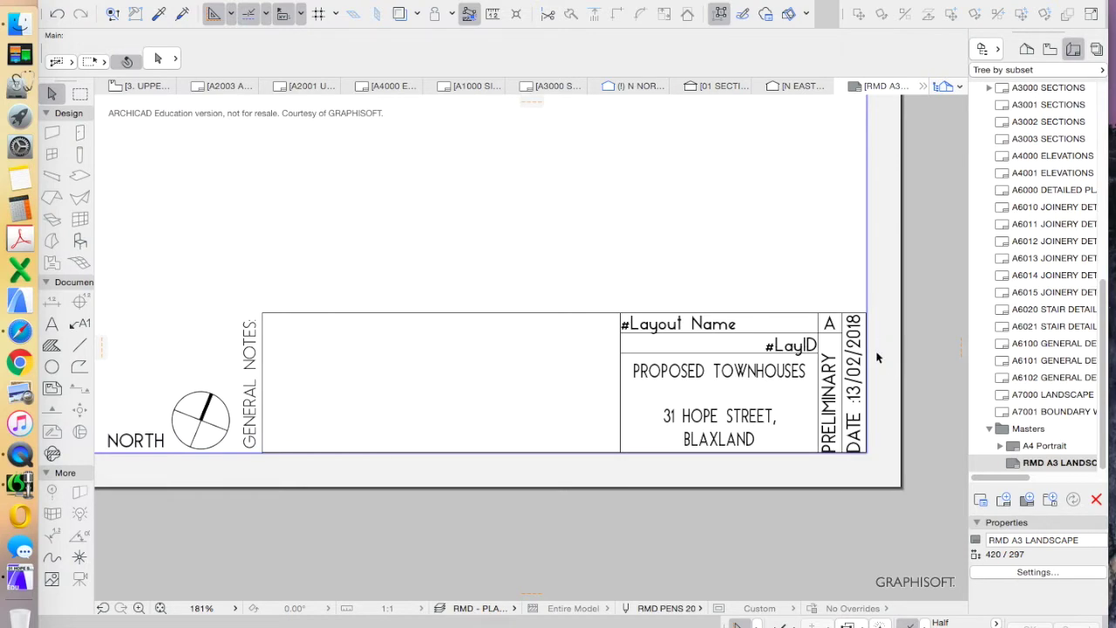
scroll(769, 339, up, 5)
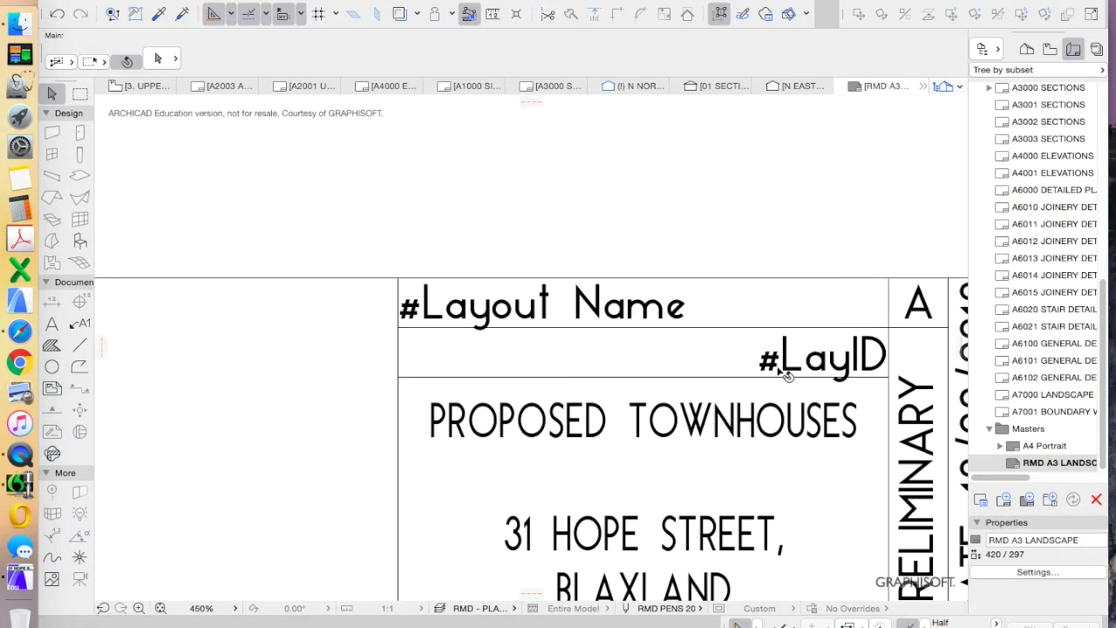
click(858, 358)
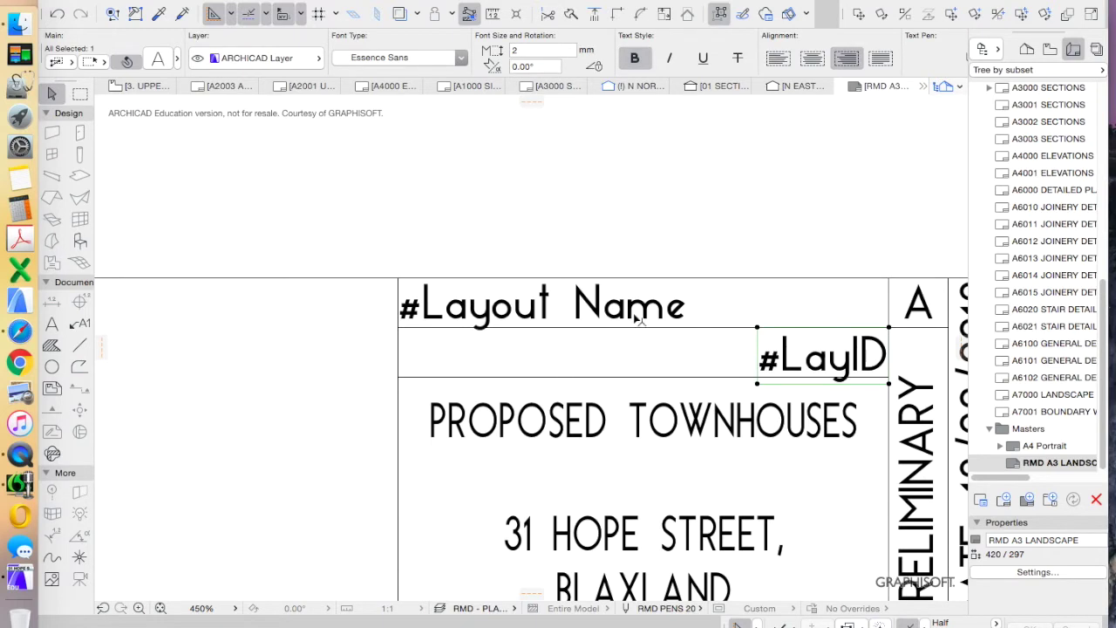
click(551, 304)
scroll(559, 307, down, 2)
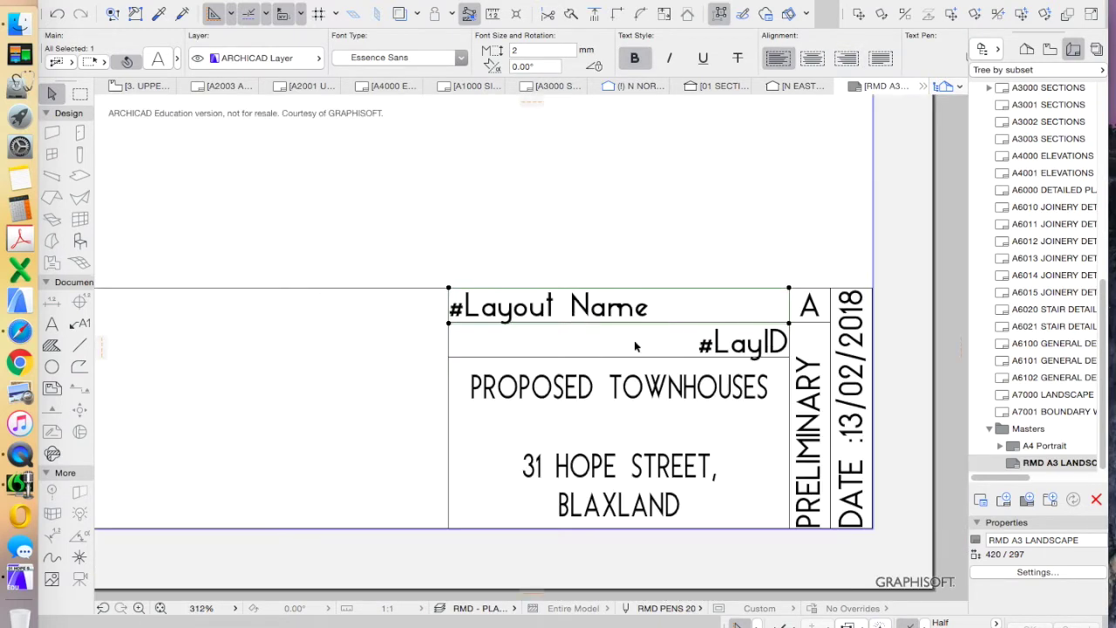
scroll(1050, 196, up, 10)
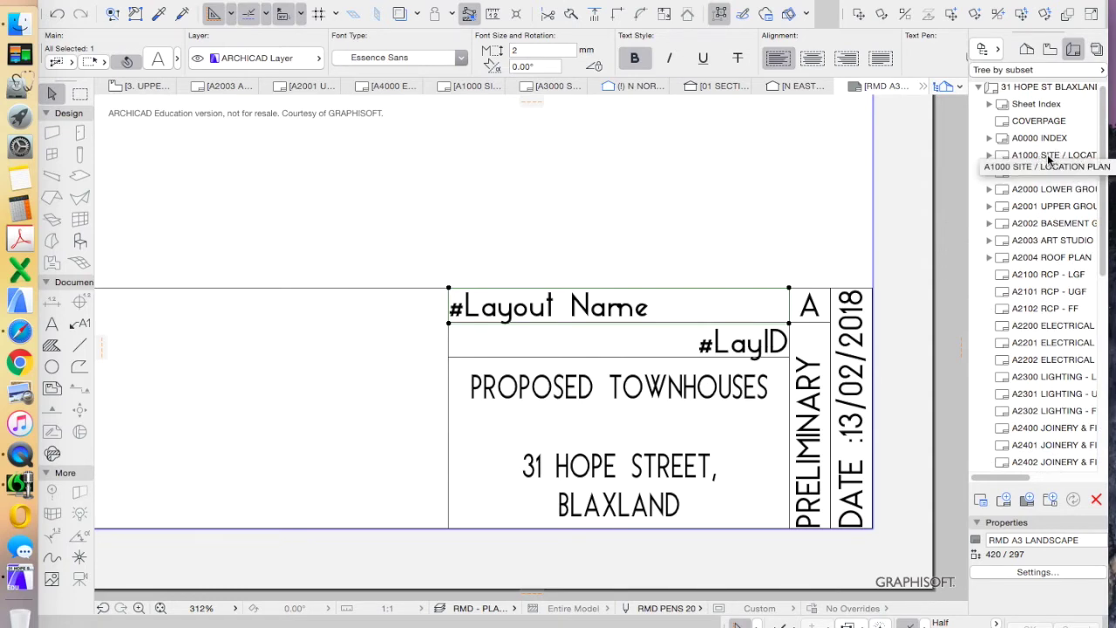
double_click(1050, 156)
Check A1000's ID and SITE / LOCATION PLAN name in Rename Layout, cancelling without changes
scroll(610, 393, up, 5)
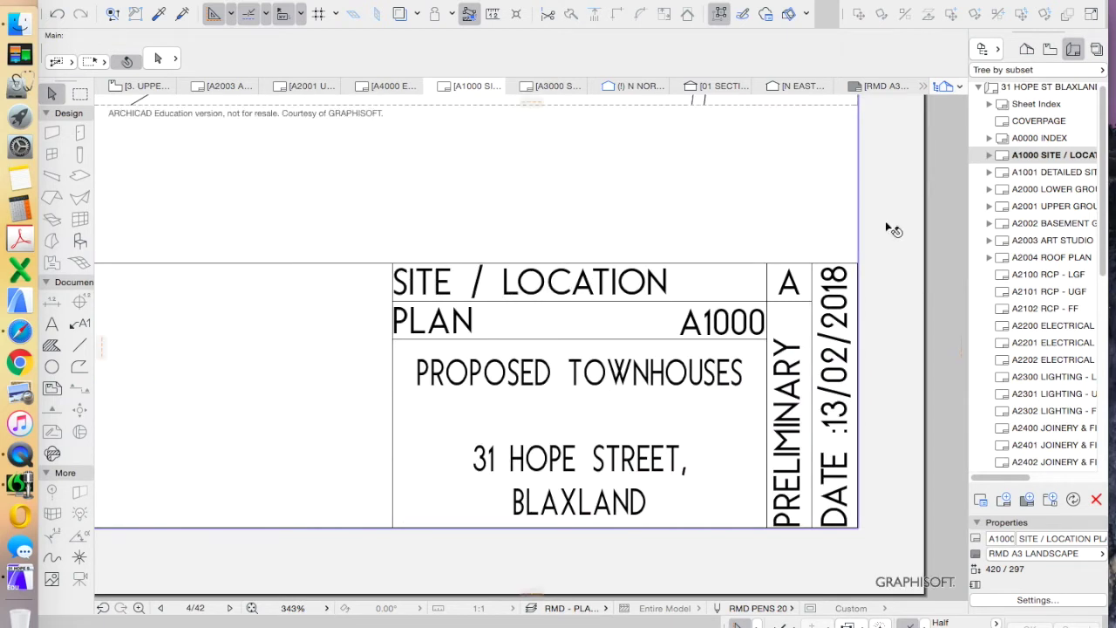
right_click(1061, 154)
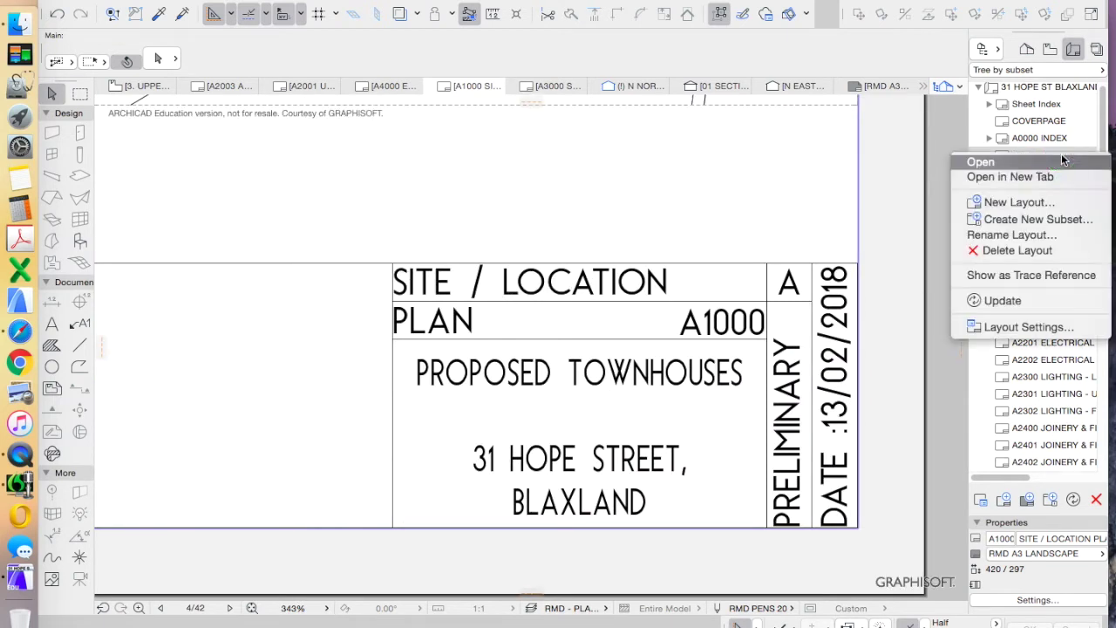
click(1033, 235)
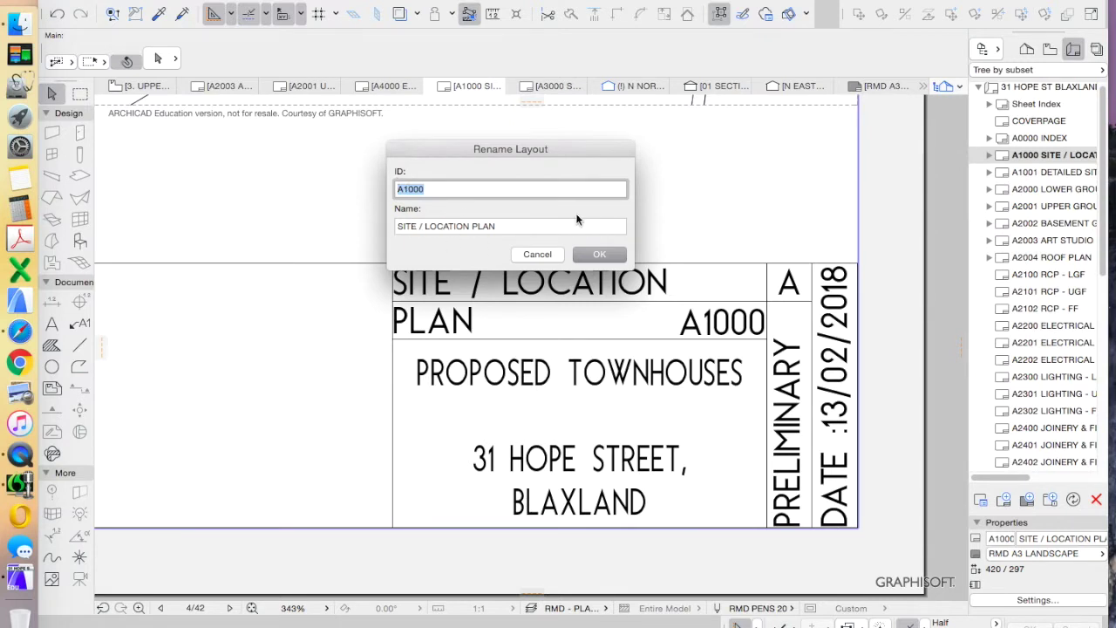
drag(558, 153, 722, 70)
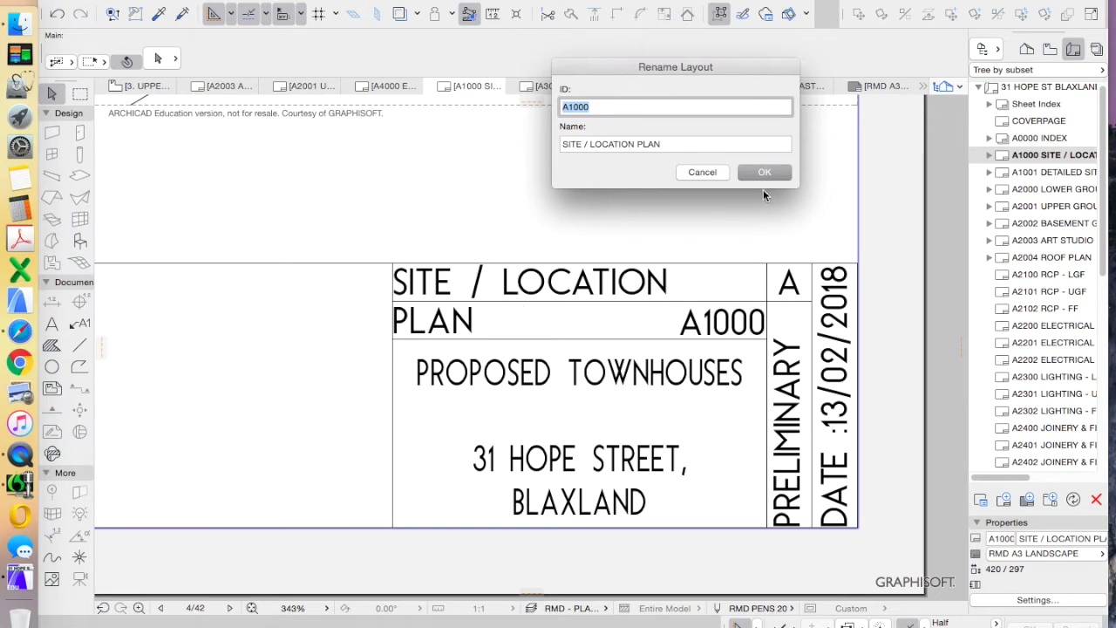
click(698, 171)
scroll(1046, 349, down, 10)
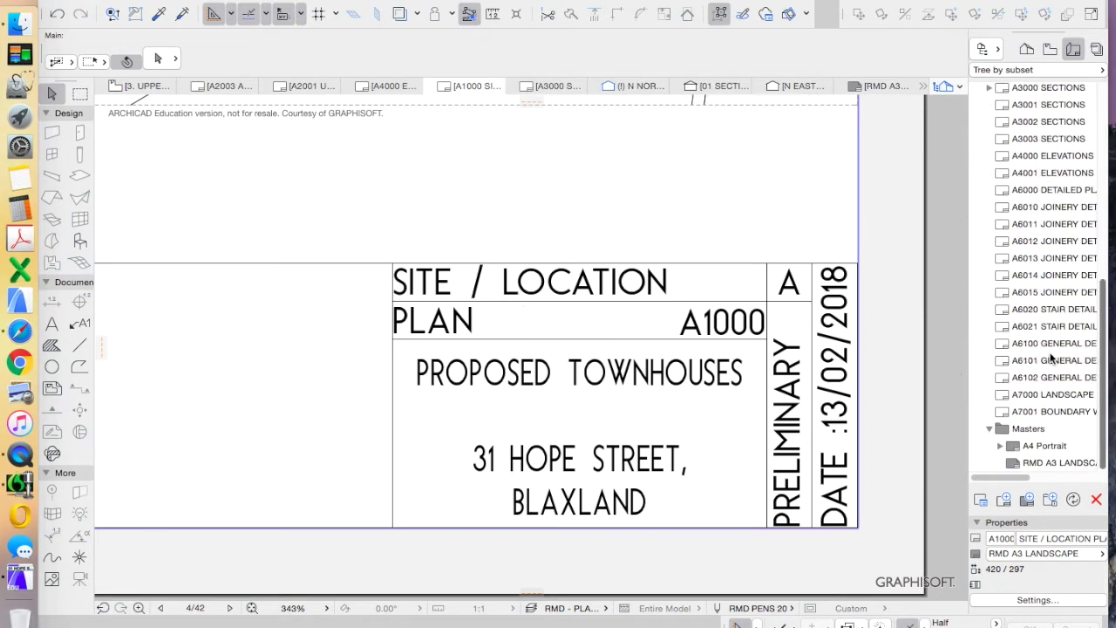
double_click(1052, 466)
click(878, 341)
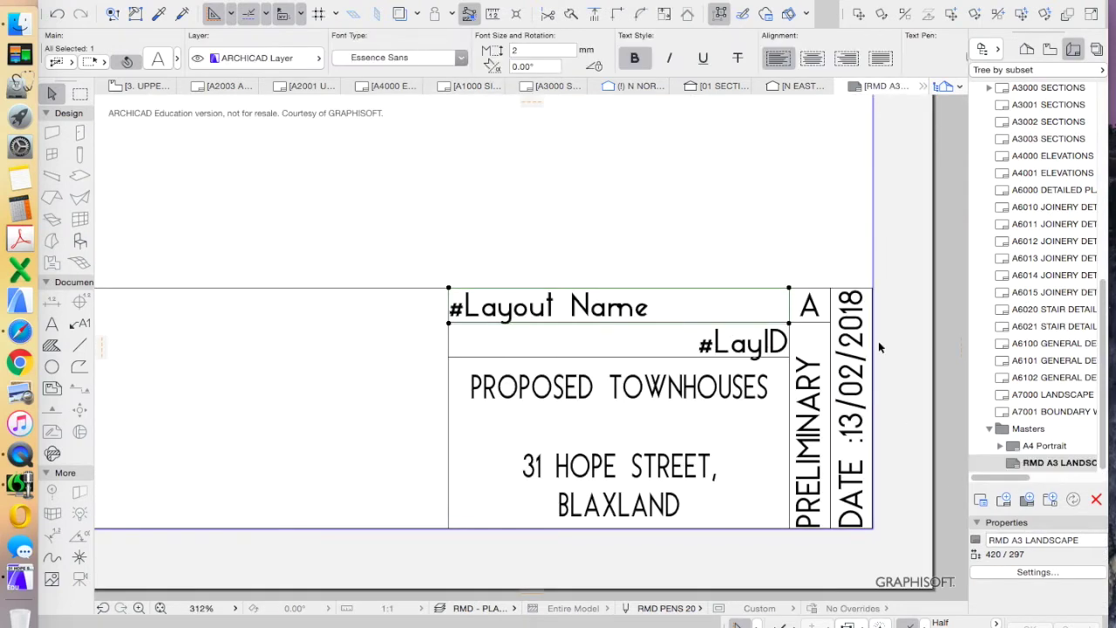
scroll(863, 342, up, 3)
scroll(850, 332, down, 3)
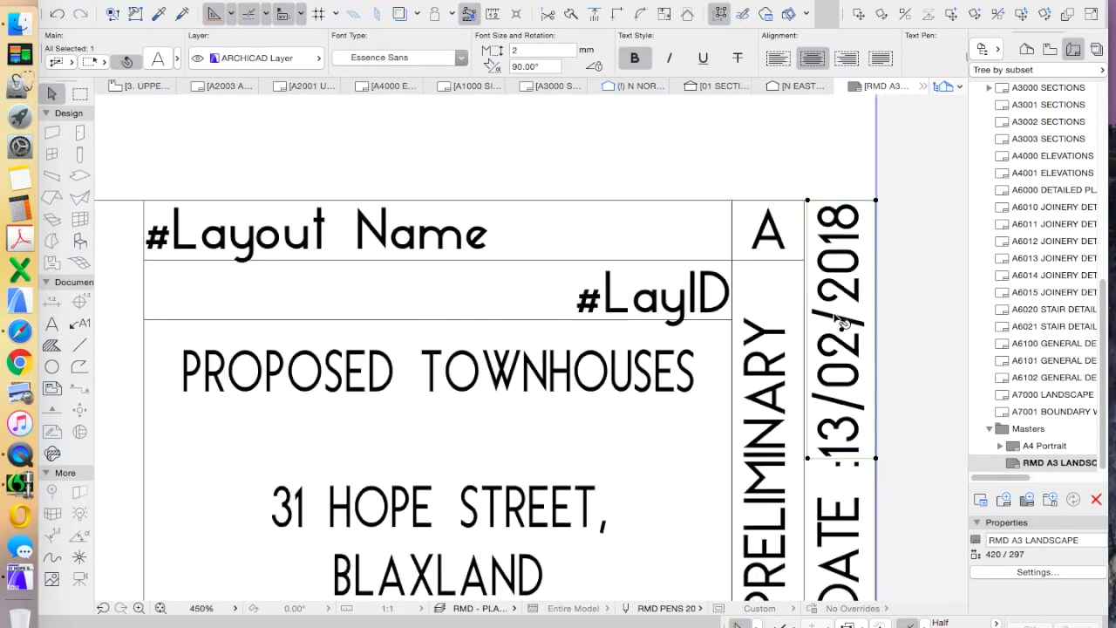
click(710, 211)
click(630, 357)
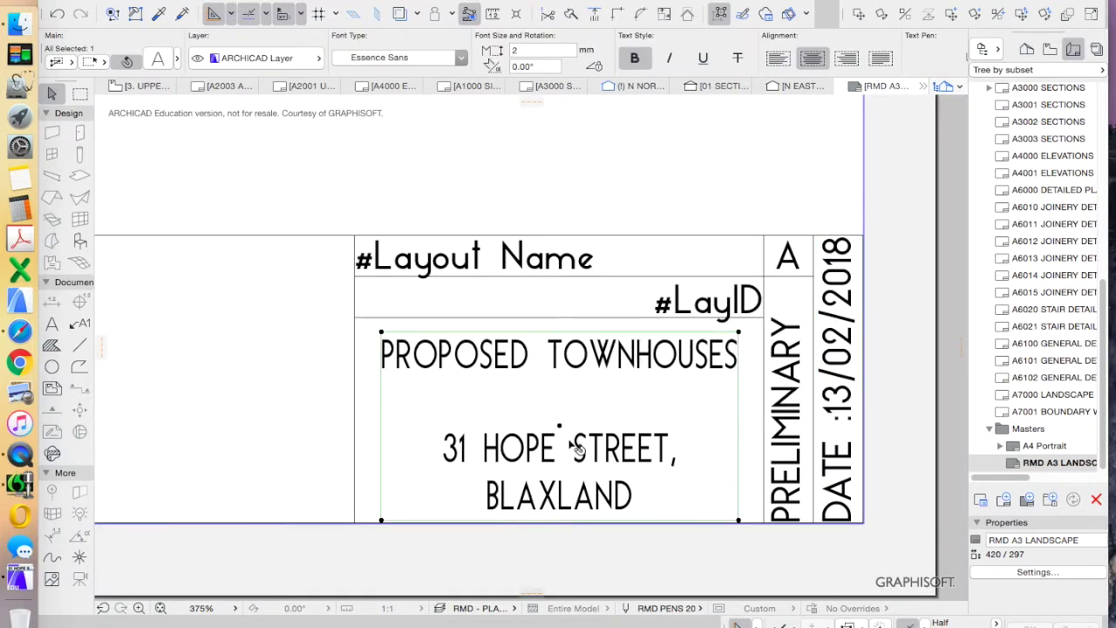
click(790, 359)
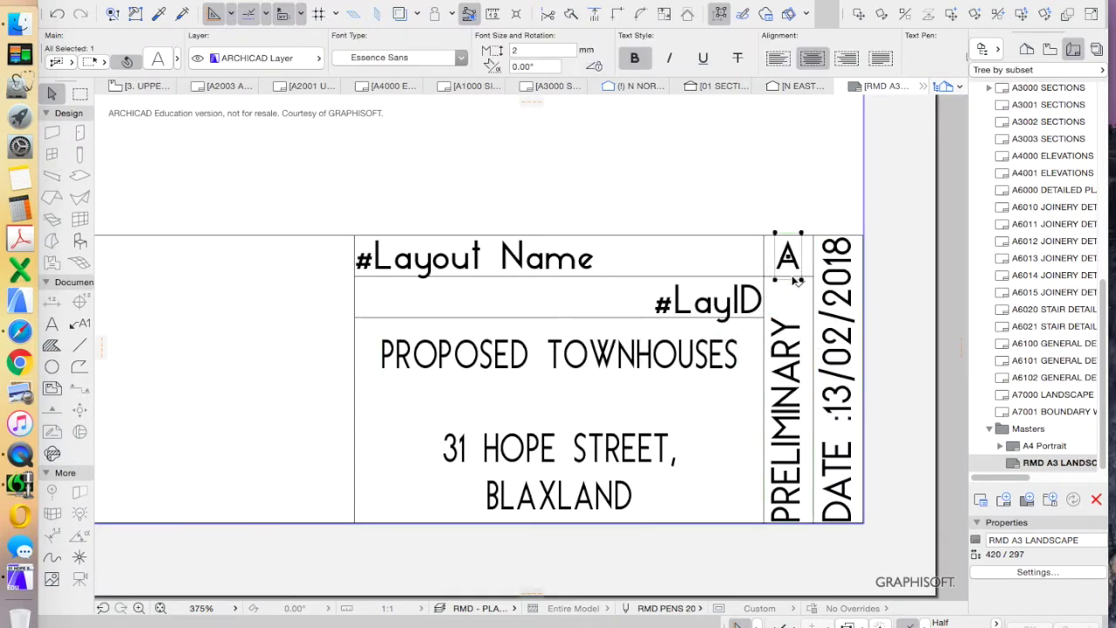
click(841, 479)
scroll(844, 351, down, 3)
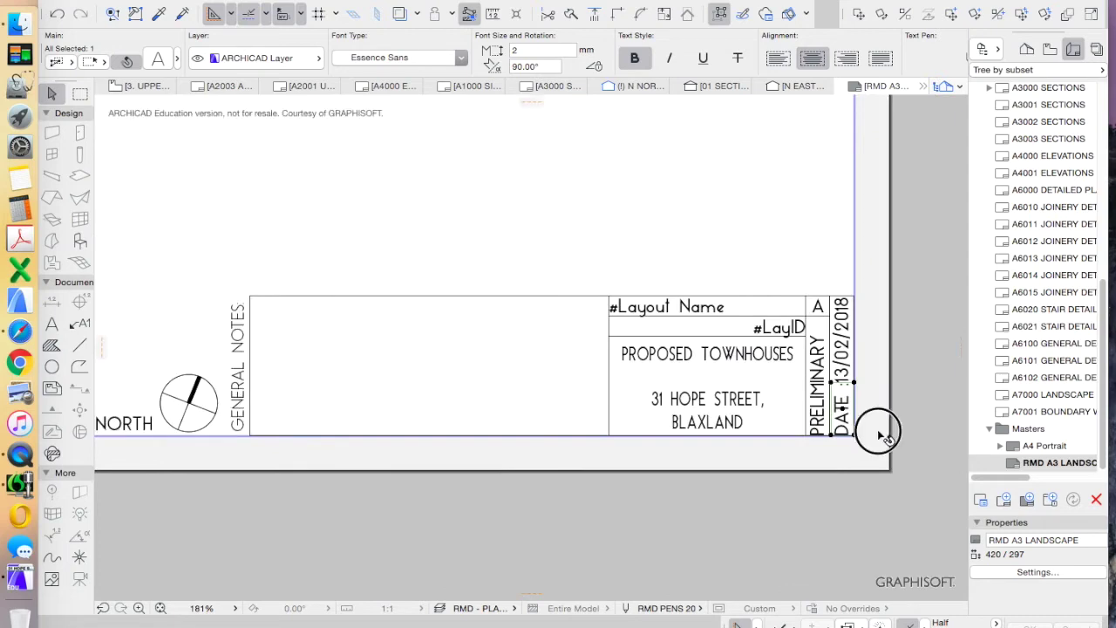
click(877, 429)
scroll(833, 357, up, 3)
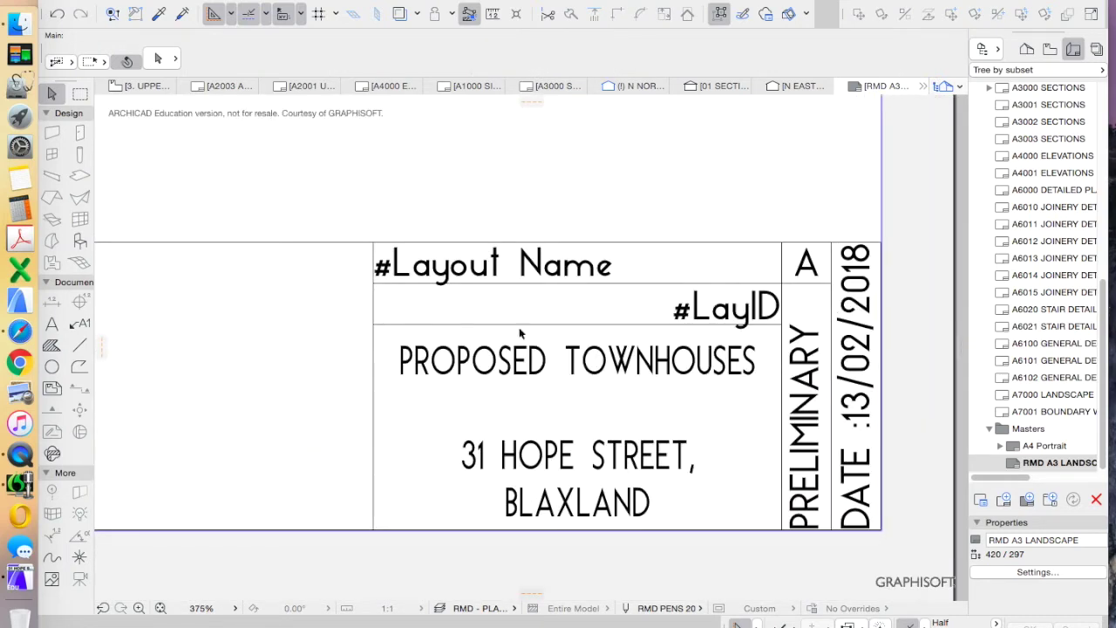
click(608, 365)
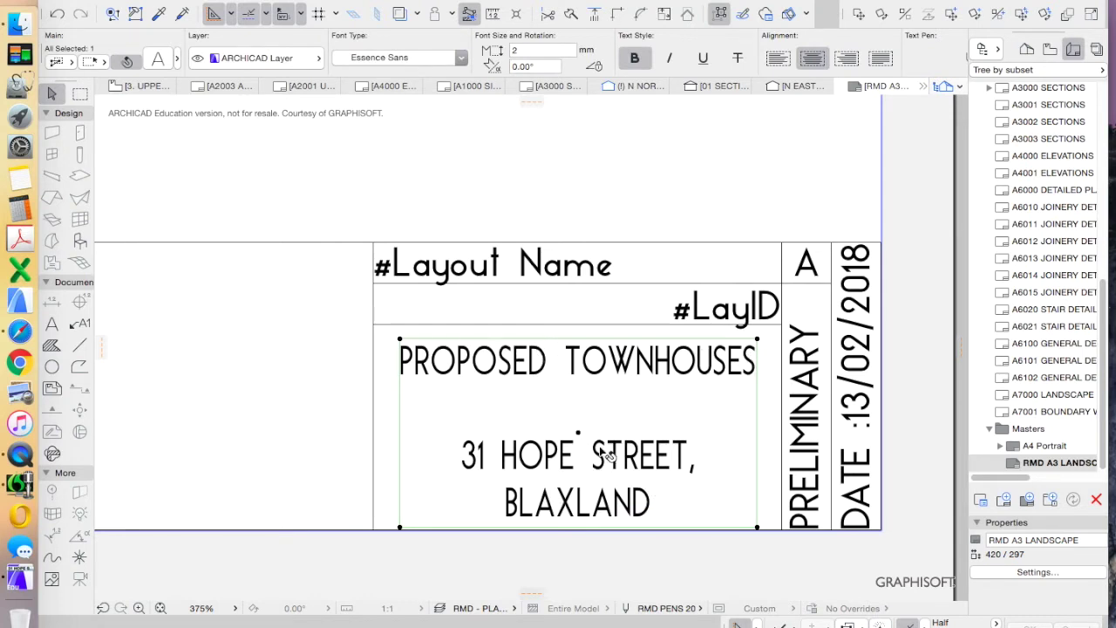
click(647, 183)
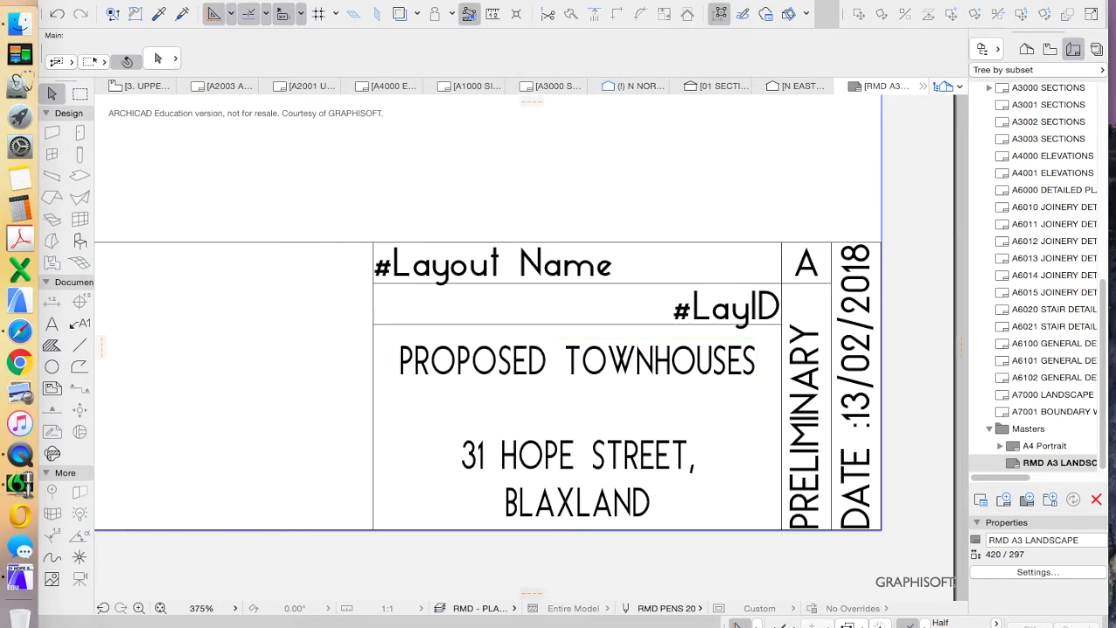
click(131, 0)
mouse_move(186, 215)
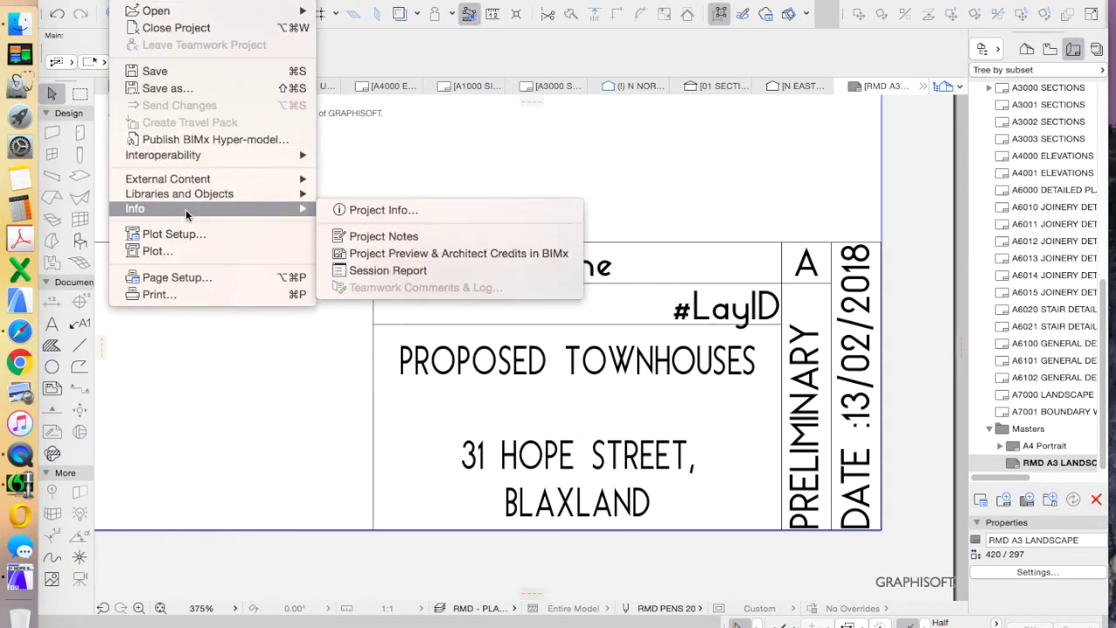
click(419, 208)
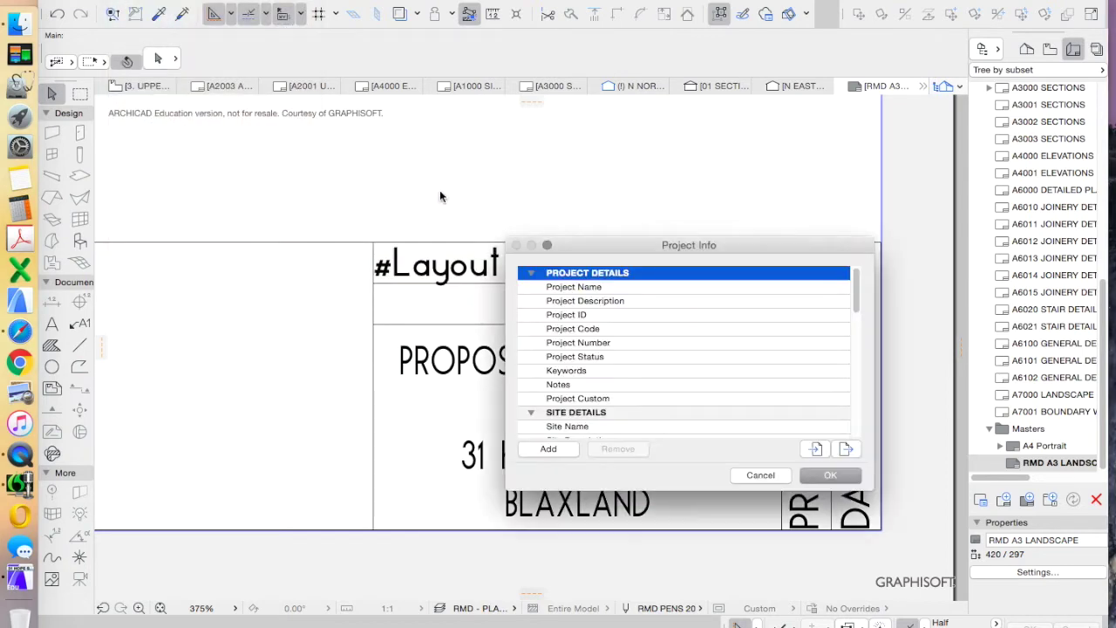
scroll(577, 361, down, 15)
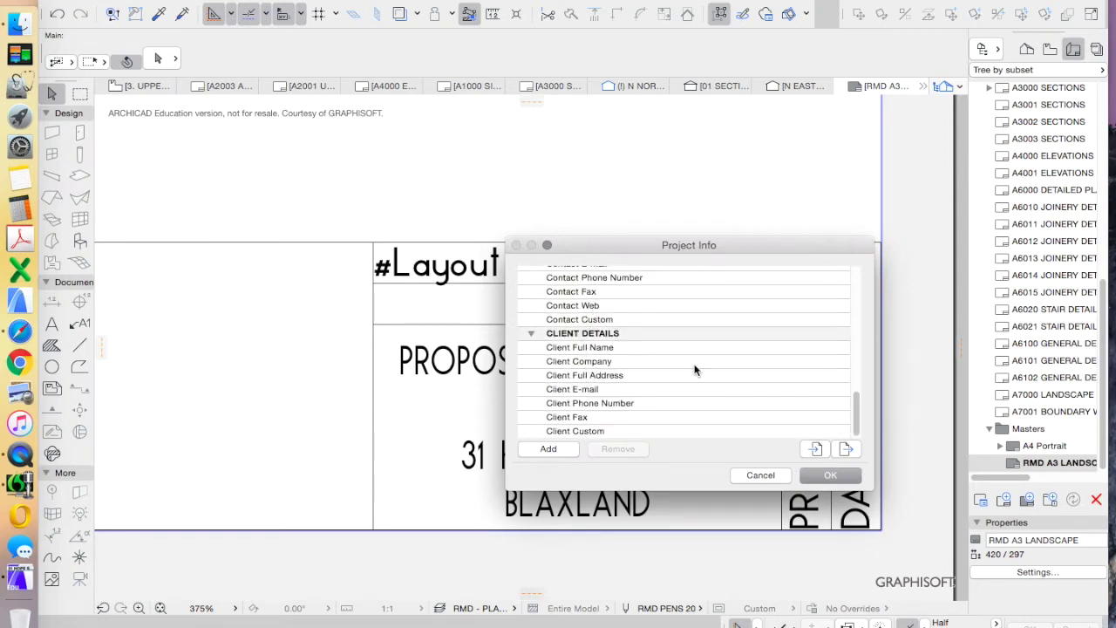
click(759, 475)
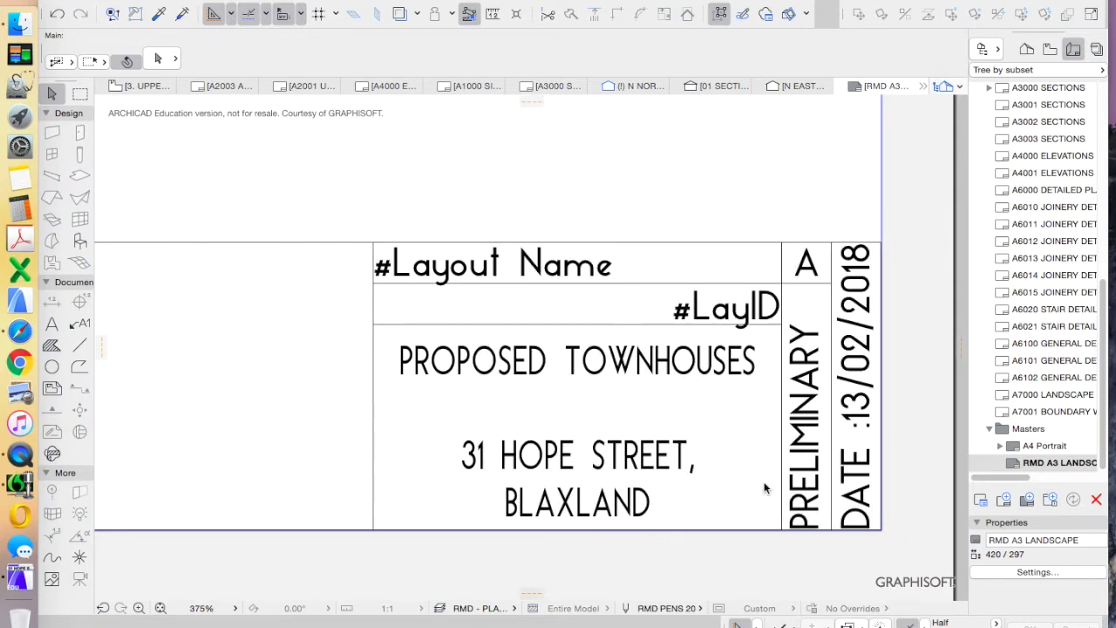
double_click(650, 361)
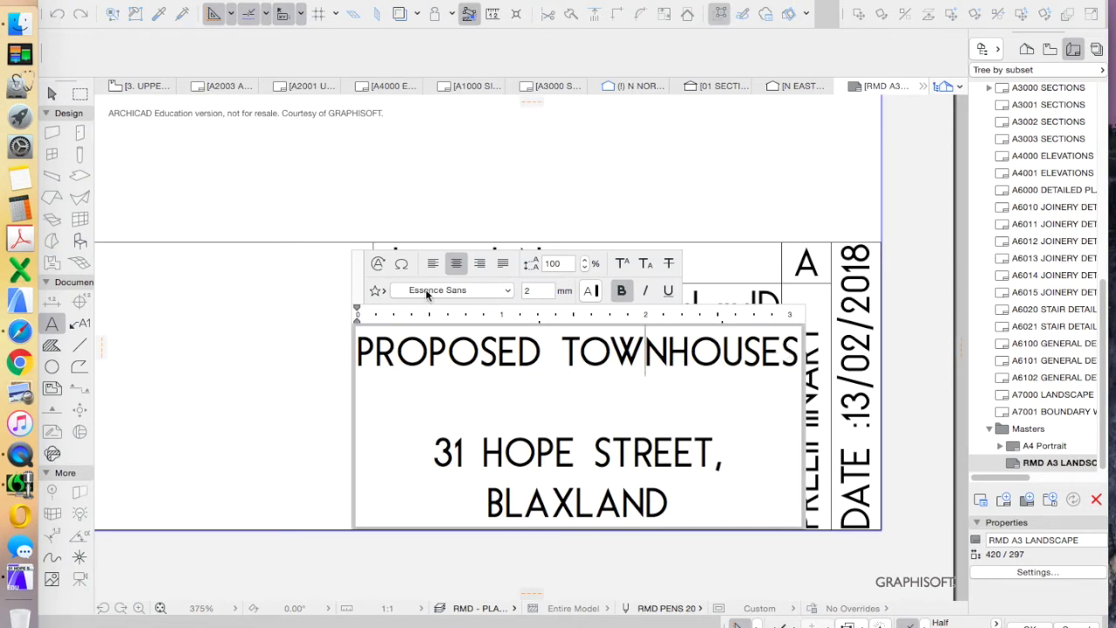
click(378, 263)
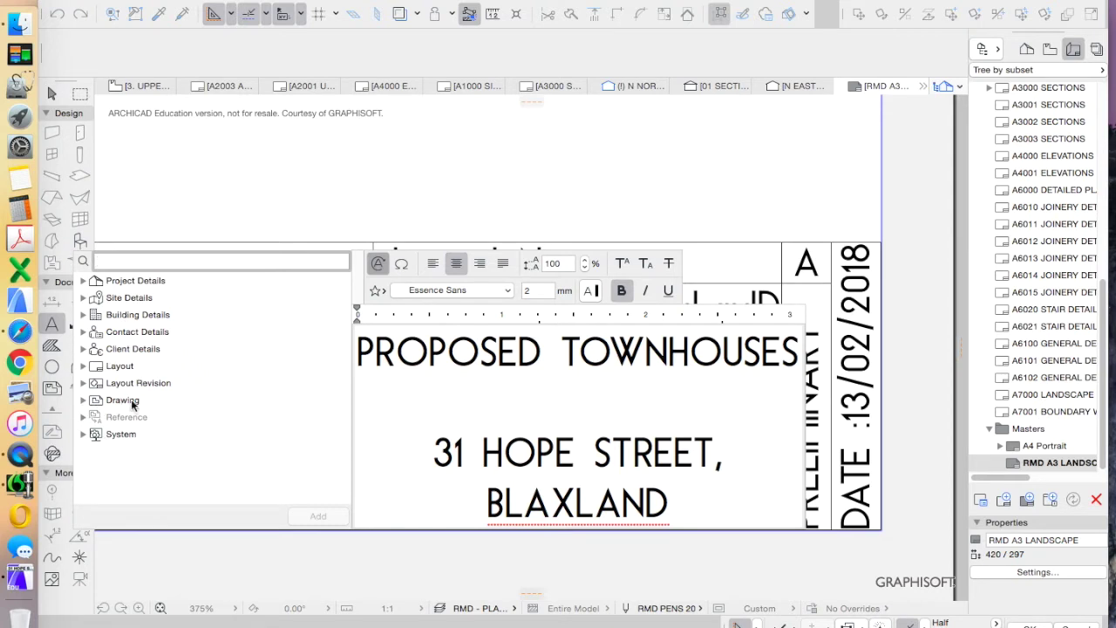
click(83, 281)
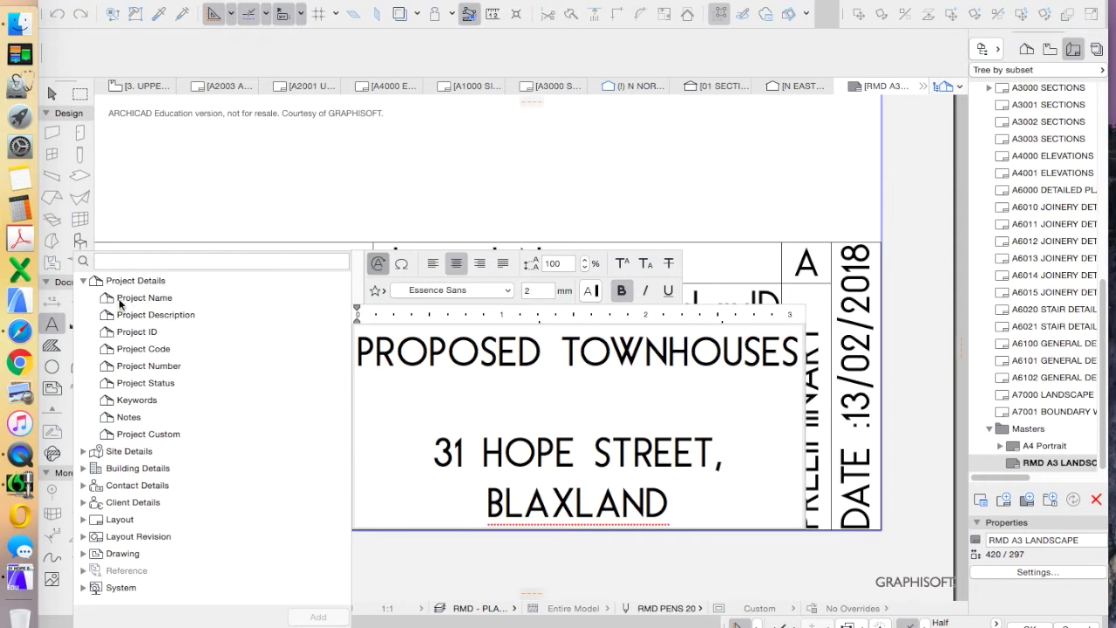
click(84, 452)
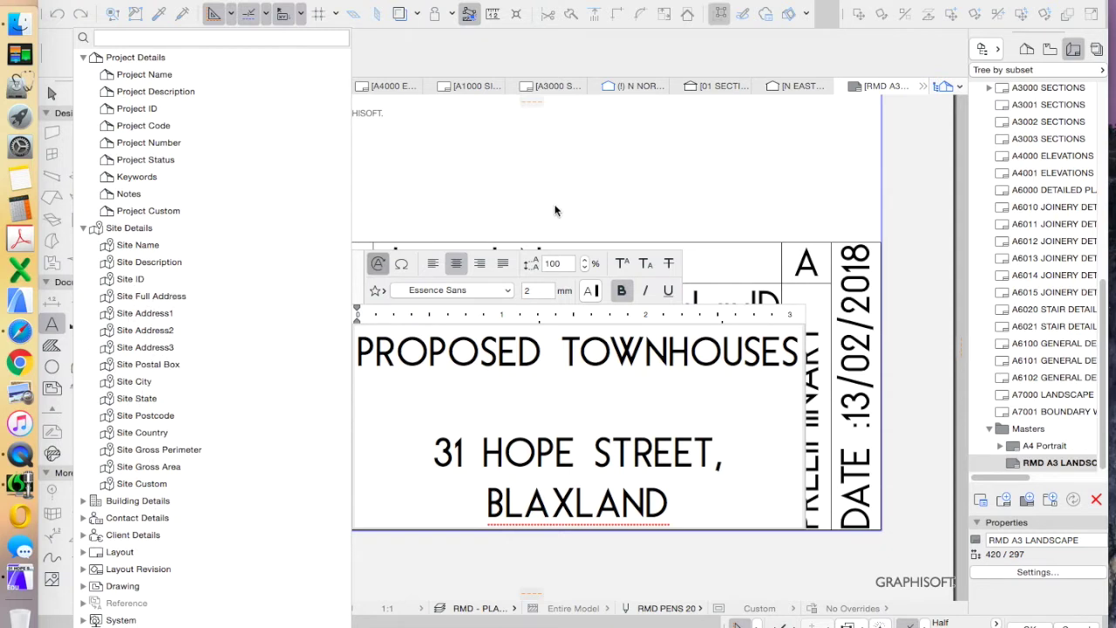
key(Escape)
click(576, 196)
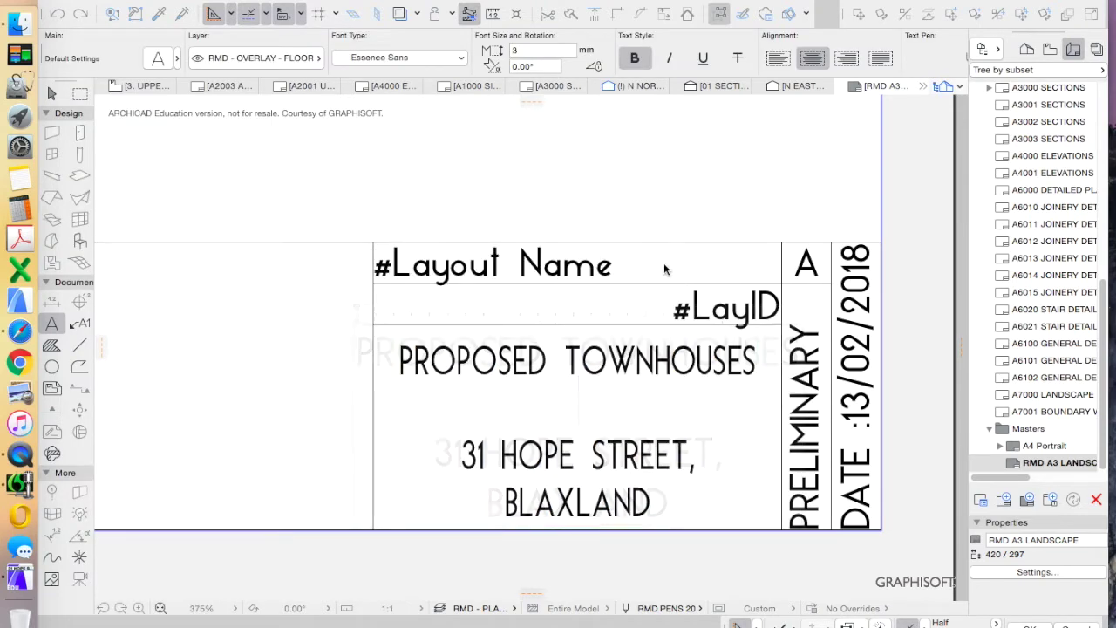
key(Escape)
click(654, 361)
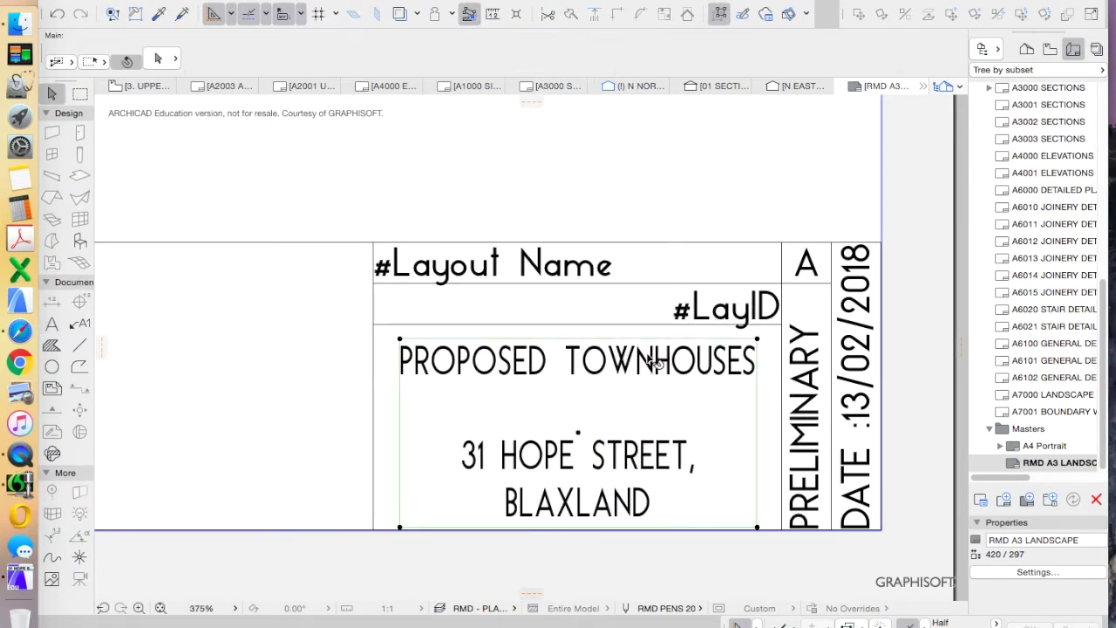
scroll(720, 366, down, 3)
scroll(722, 372, down, 3)
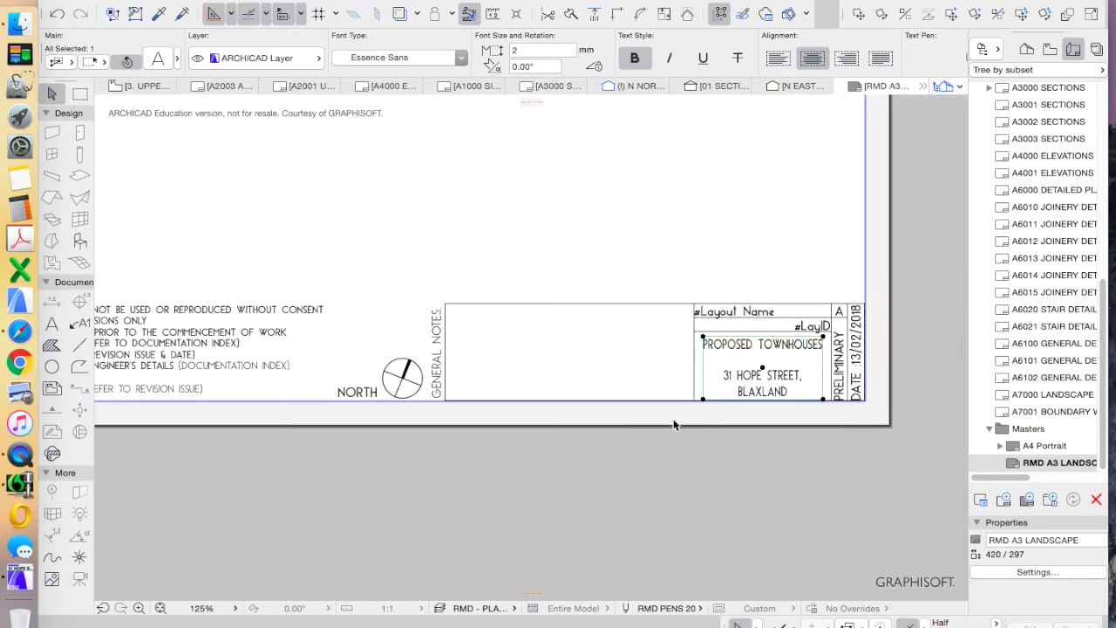
scroll(706, 415, up, 2)
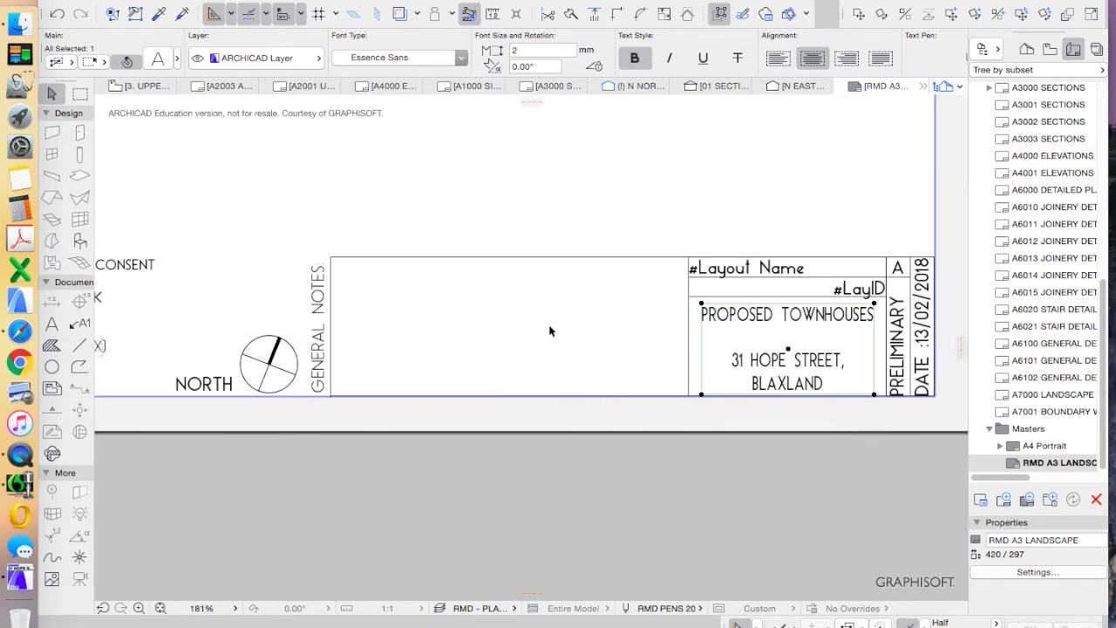
click(520, 416)
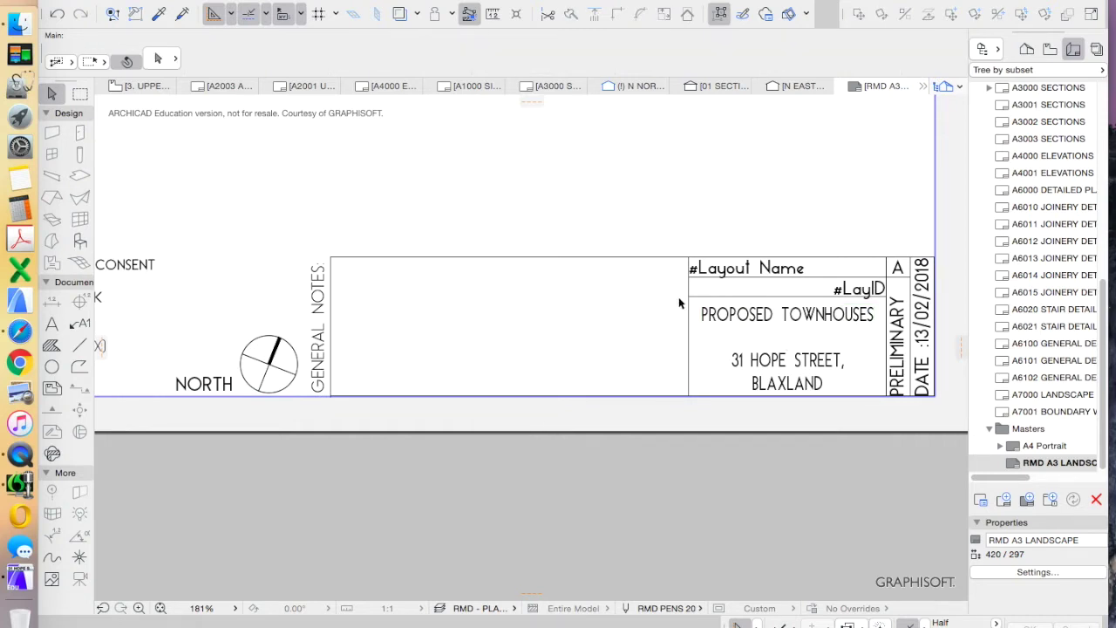
click(782, 320)
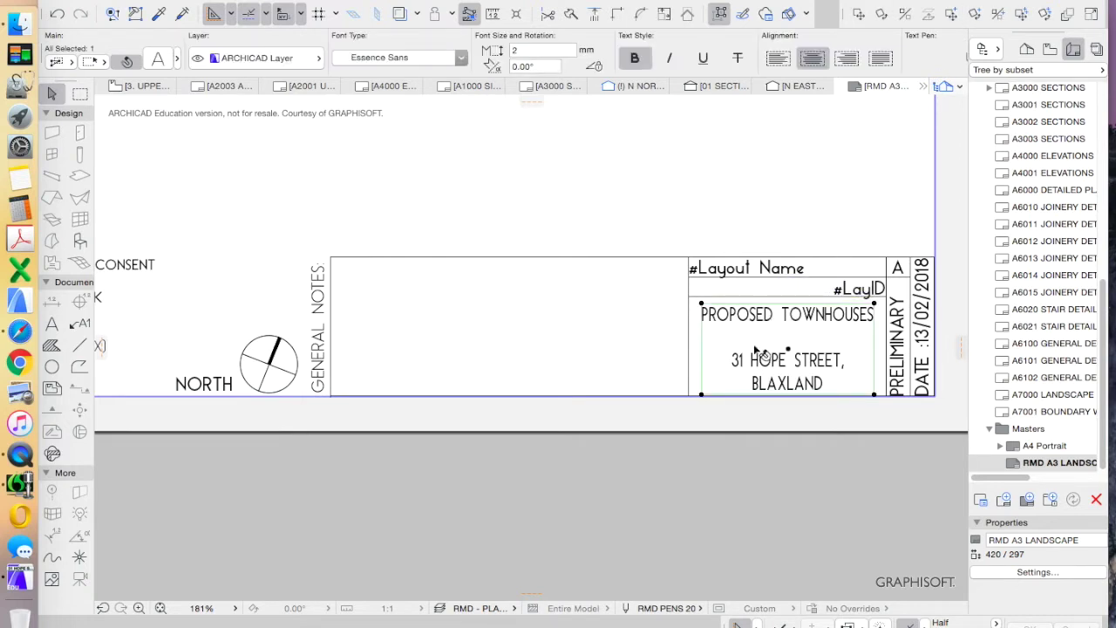
drag(784, 313, 484, 312)
scroll(508, 381, up, 2)
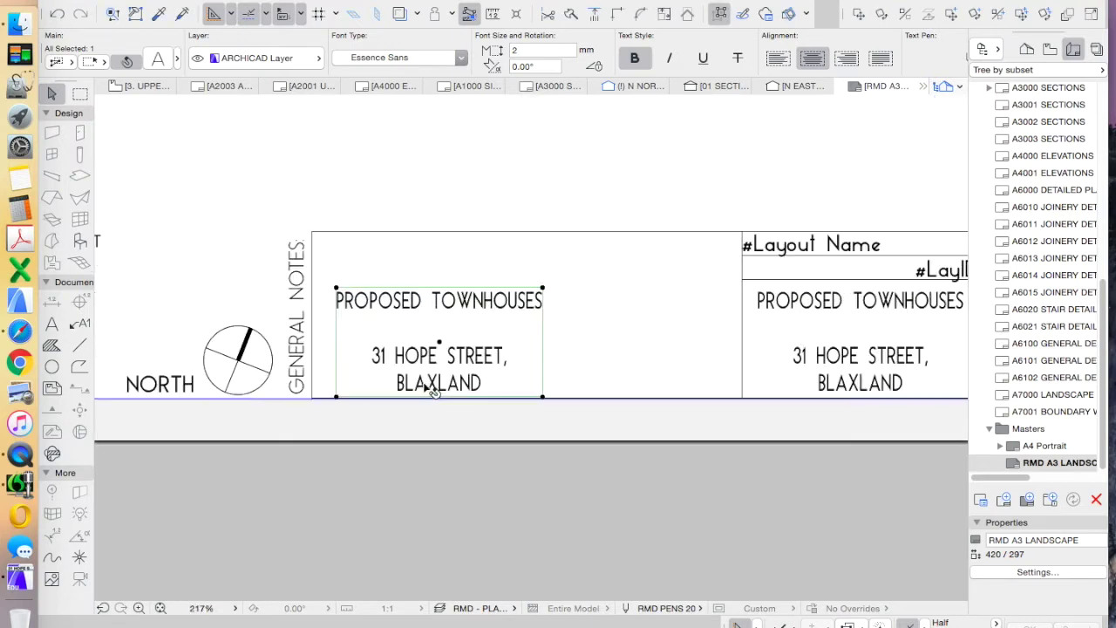
double_click(524, 387)
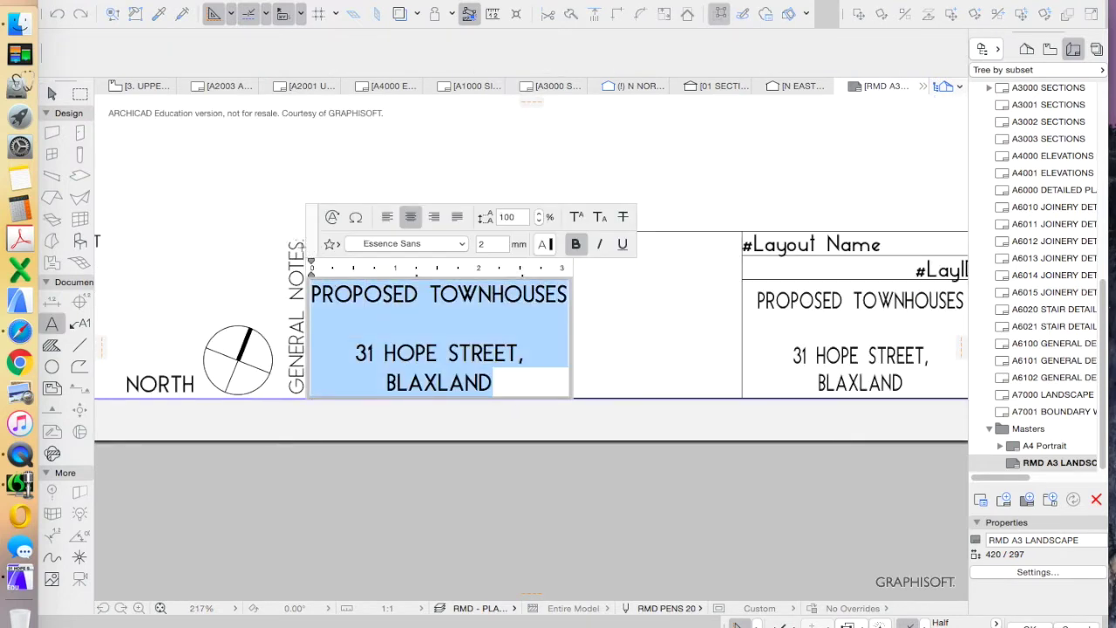
Overwrite the copied text with the designer's name and e-mail in capitals, then shift it right
click(420, 384)
key(BackSpace)
key(BackSpace)
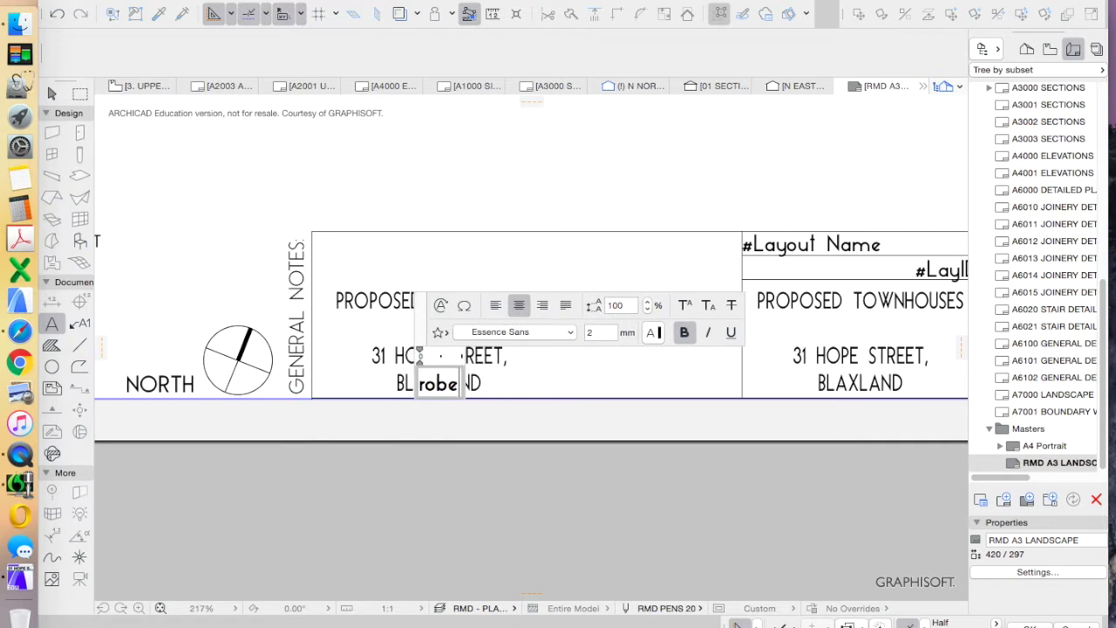
key(BackSpace)
key(BackSpace)
key(BackSpace)
key(BackSpace)
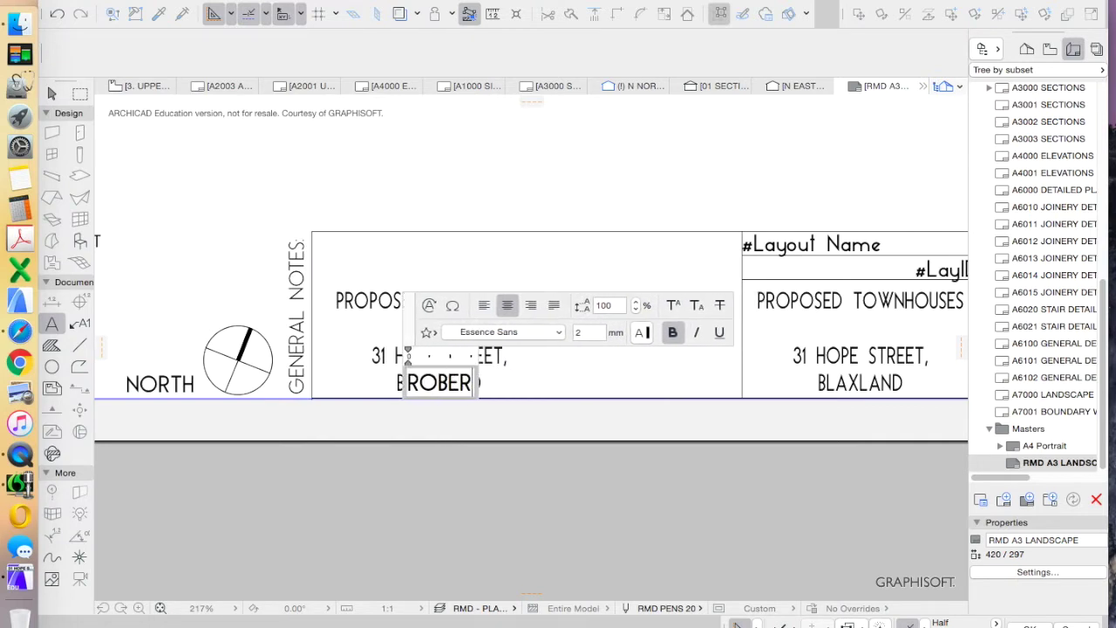
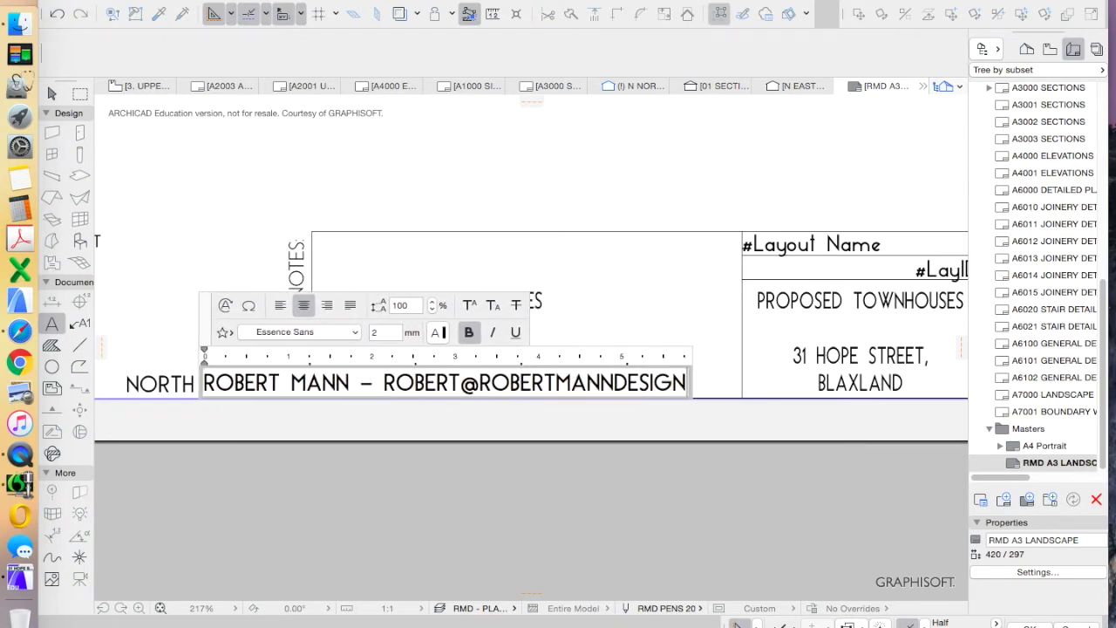
click(715, 439)
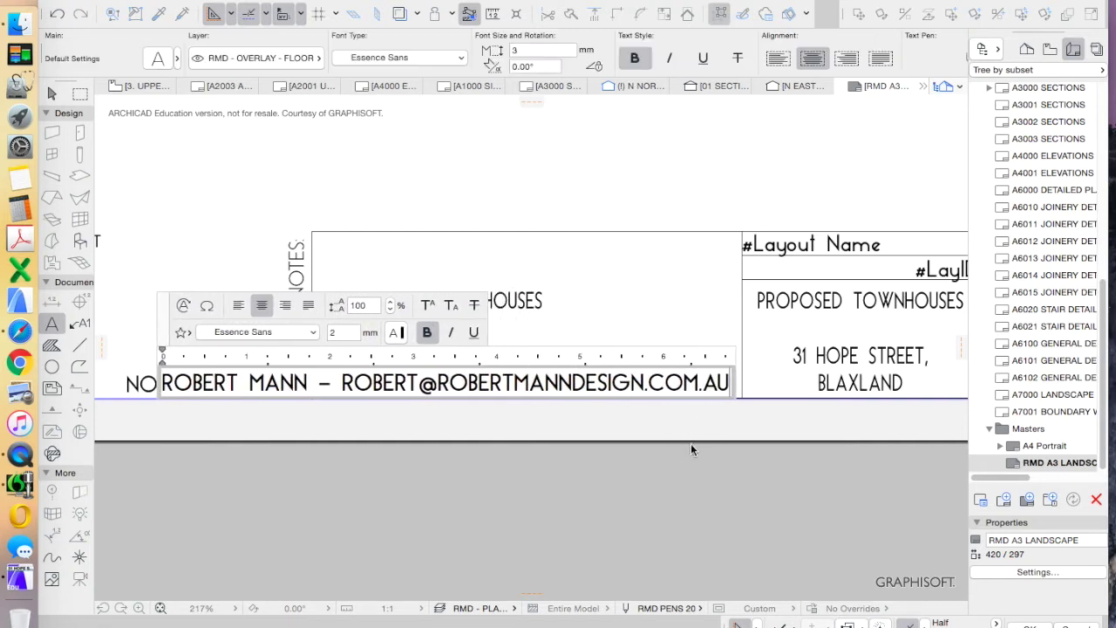
drag(524, 389, 602, 390)
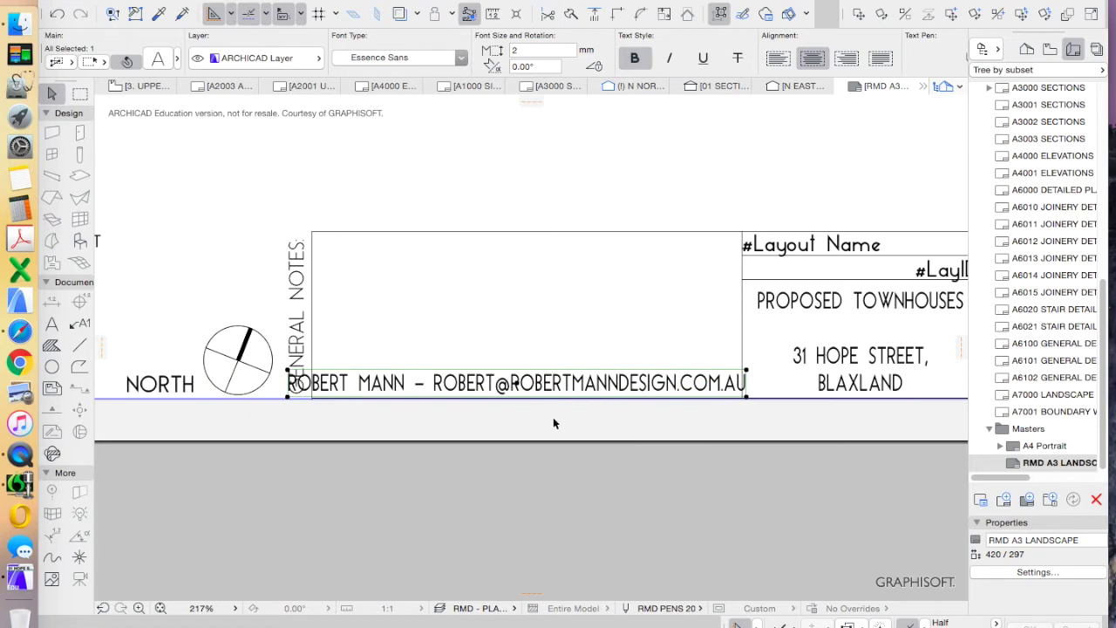
Set the contact line's font size to 2
click(568, 367)
key(Escape)
scroll(726, 377, up, 3)
scroll(726, 376, down, 4)
click(521, 50)
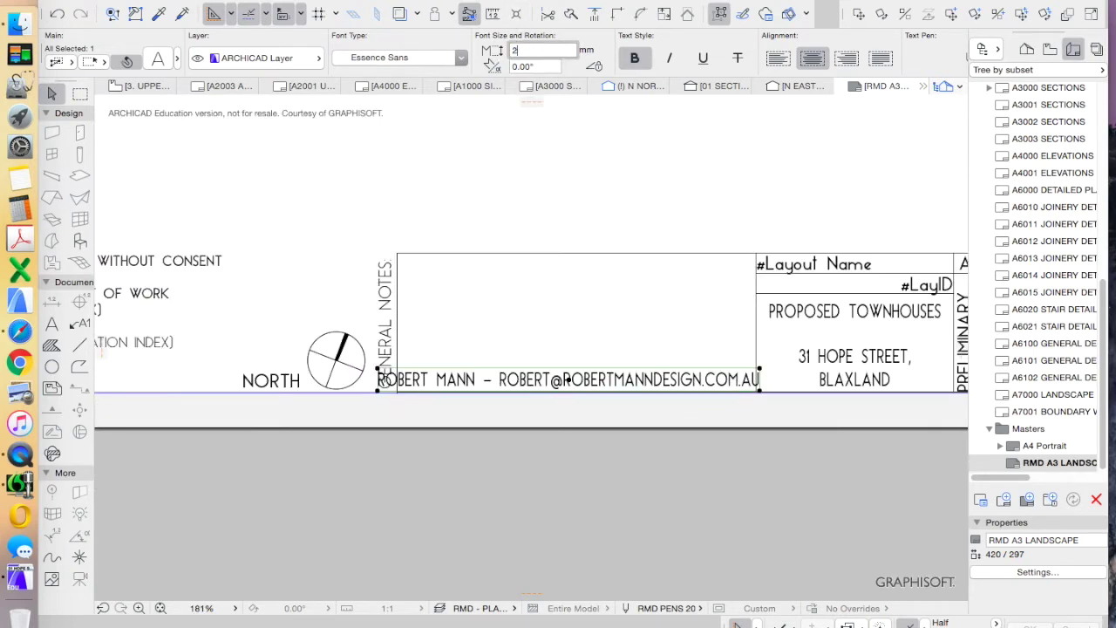
scroll(558, 379, up, 3)
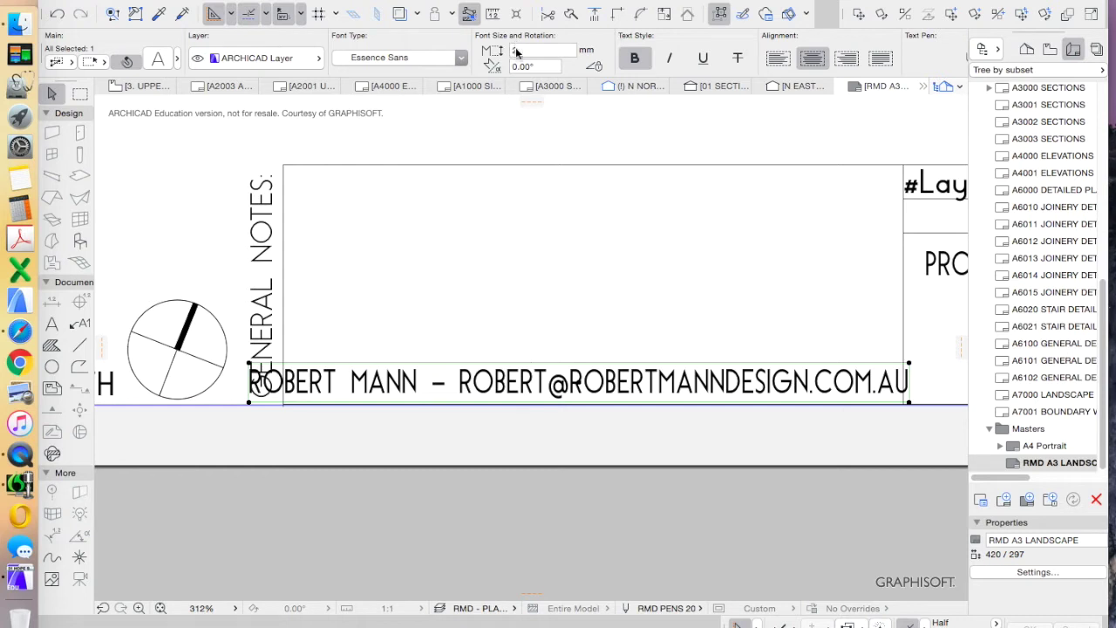
text(2)
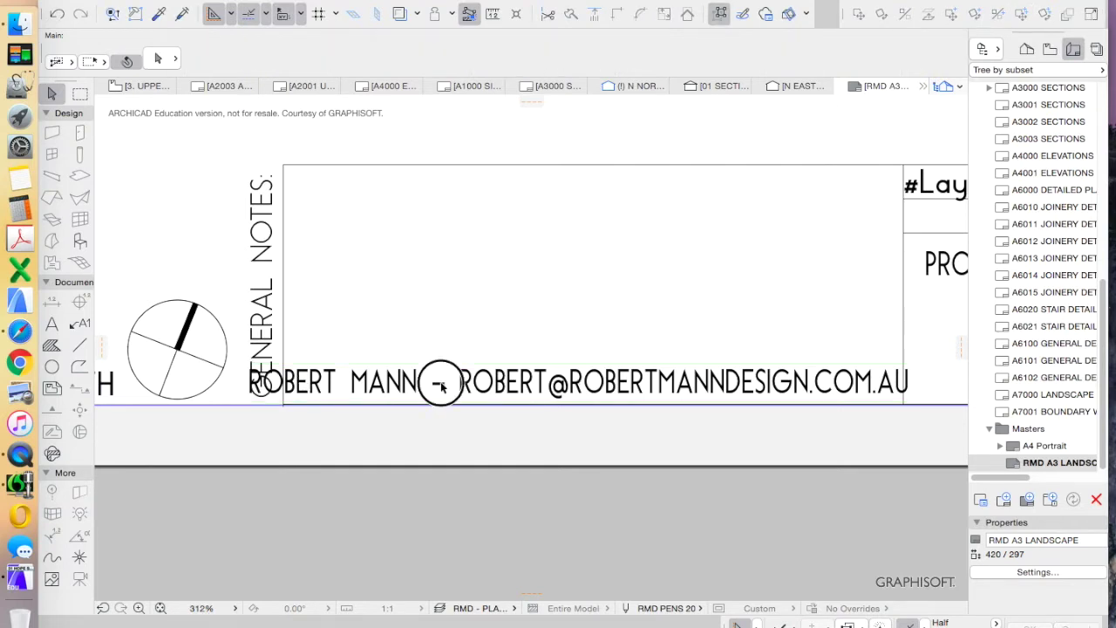
Resize the contact line to 50% with Edit > Reshape > Resize from a reference point
click(165, 0)
mouse_move(225, 287)
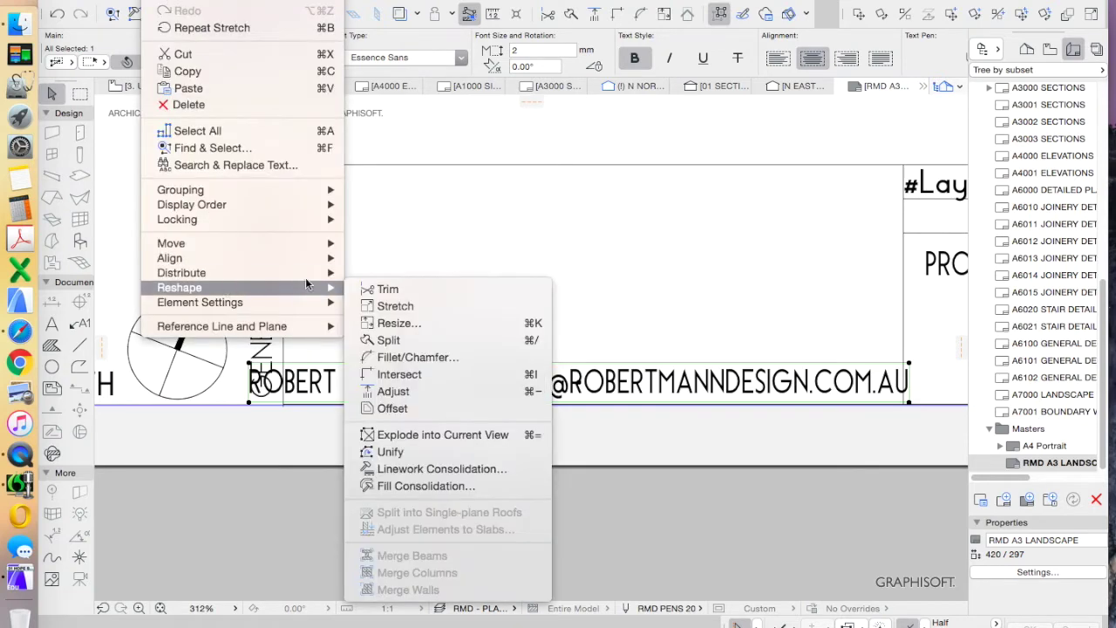
click(400, 324)
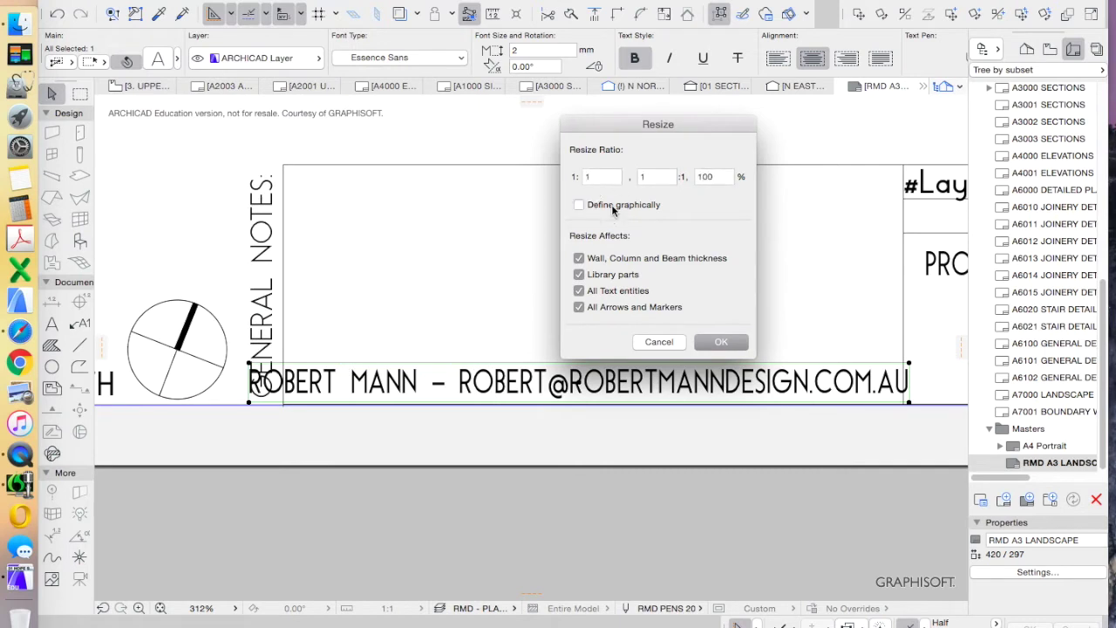
text(50)
key(Return)
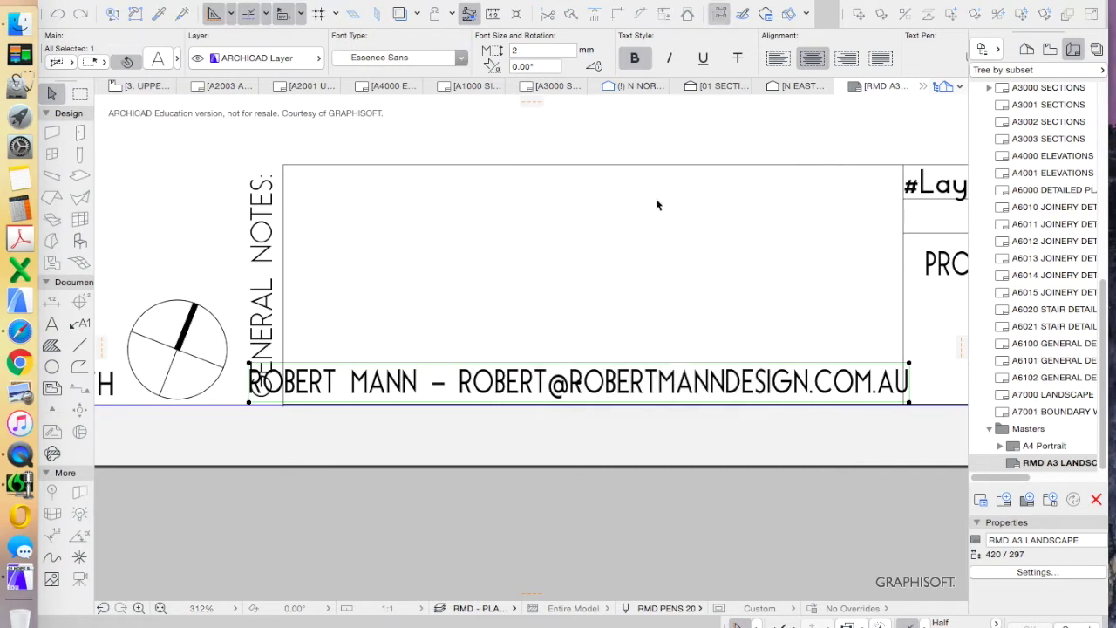
click(595, 312)
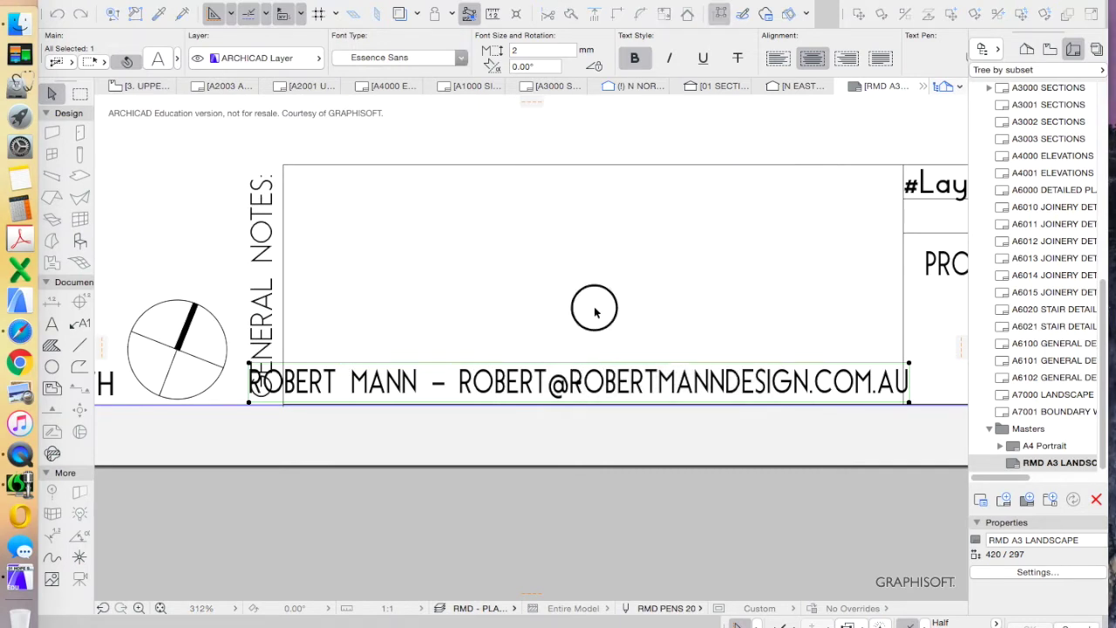
click(620, 366)
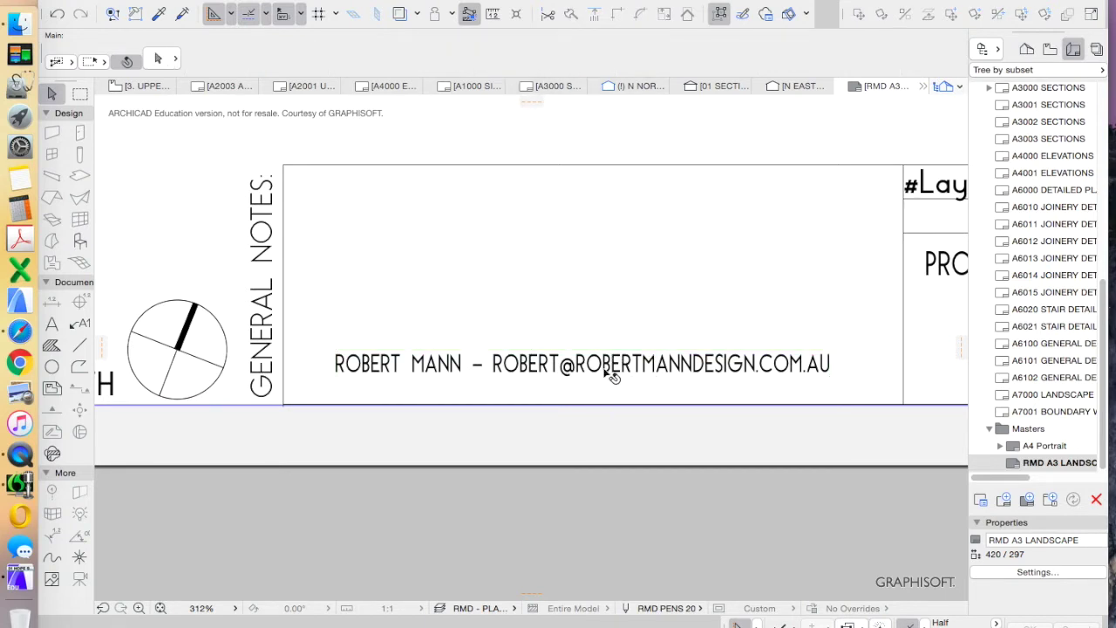
Move the contact line 2 mm down onto the General Notes box's bottom edge and check the title block
drag(608, 376, 615, 400)
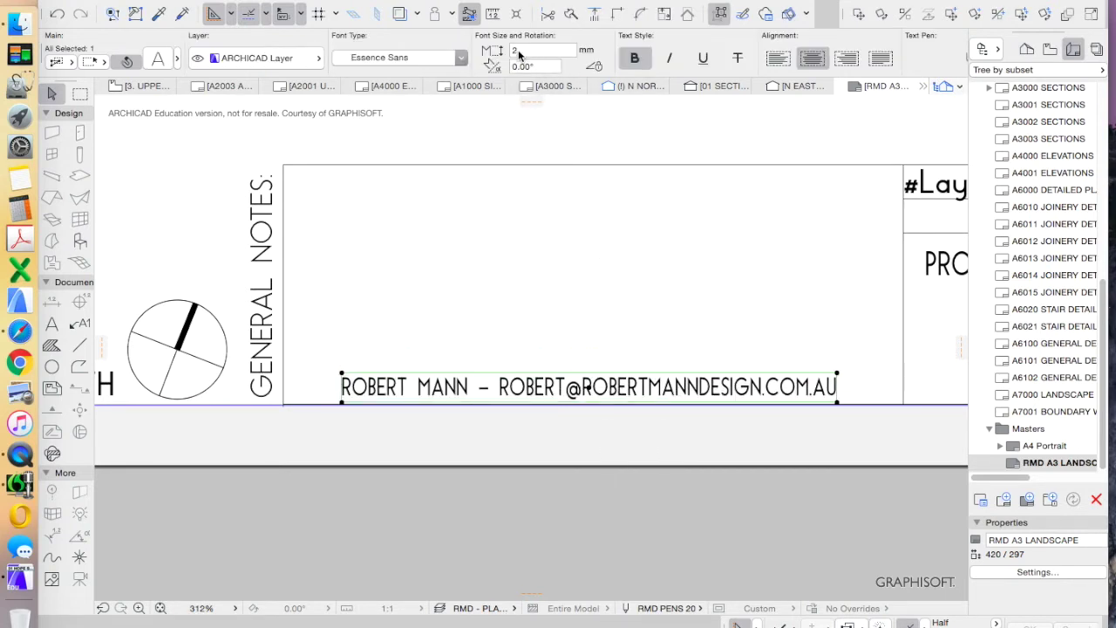
click(626, 318)
scroll(674, 402, down, 3)
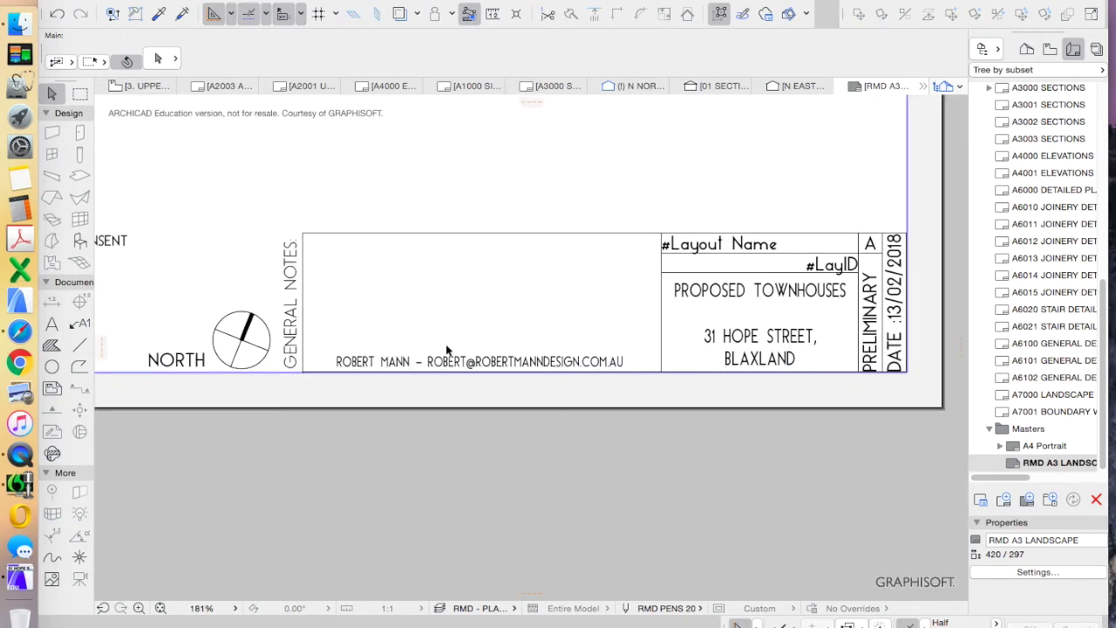
scroll(560, 306, up, 2)
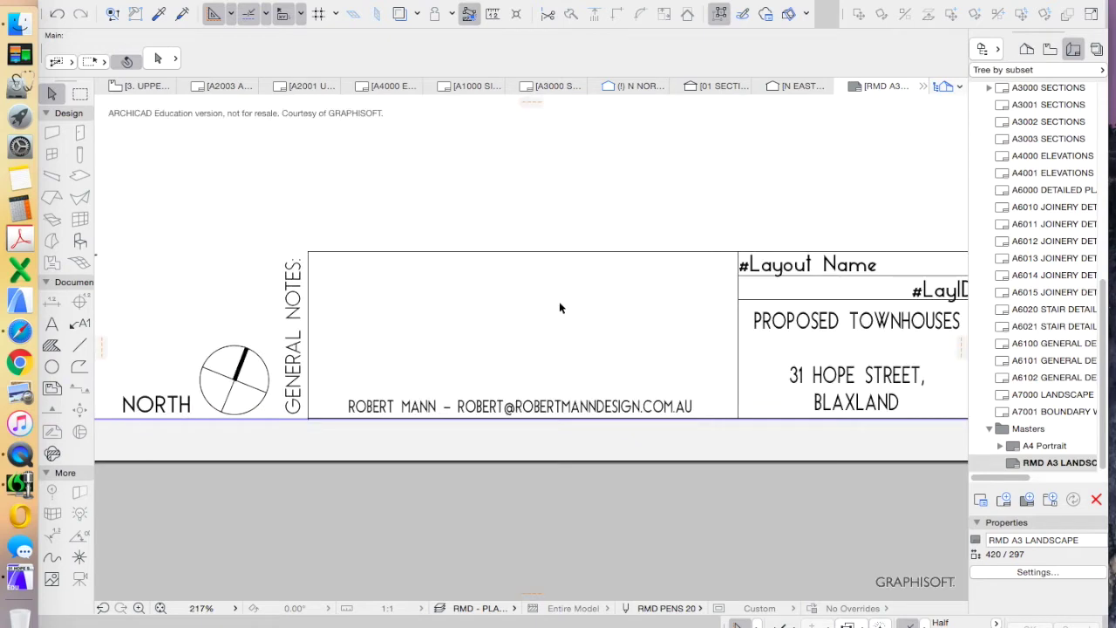
scroll(561, 324, down, 4)
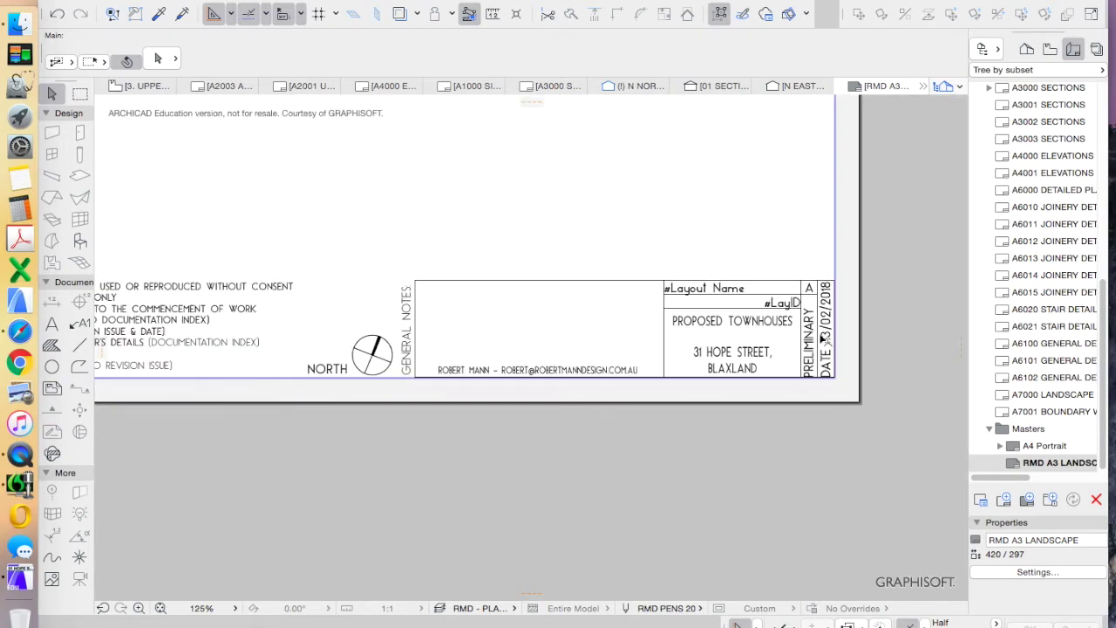
scroll(645, 321, up, 5)
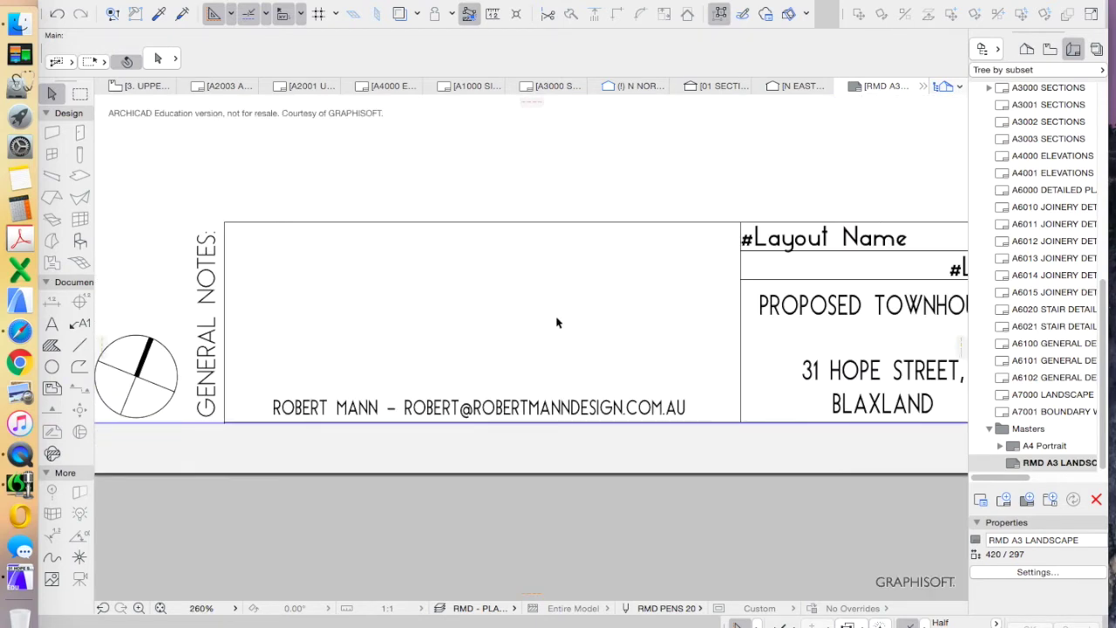
scroll(497, 428, down, 8)
scroll(499, 440, up, 8)
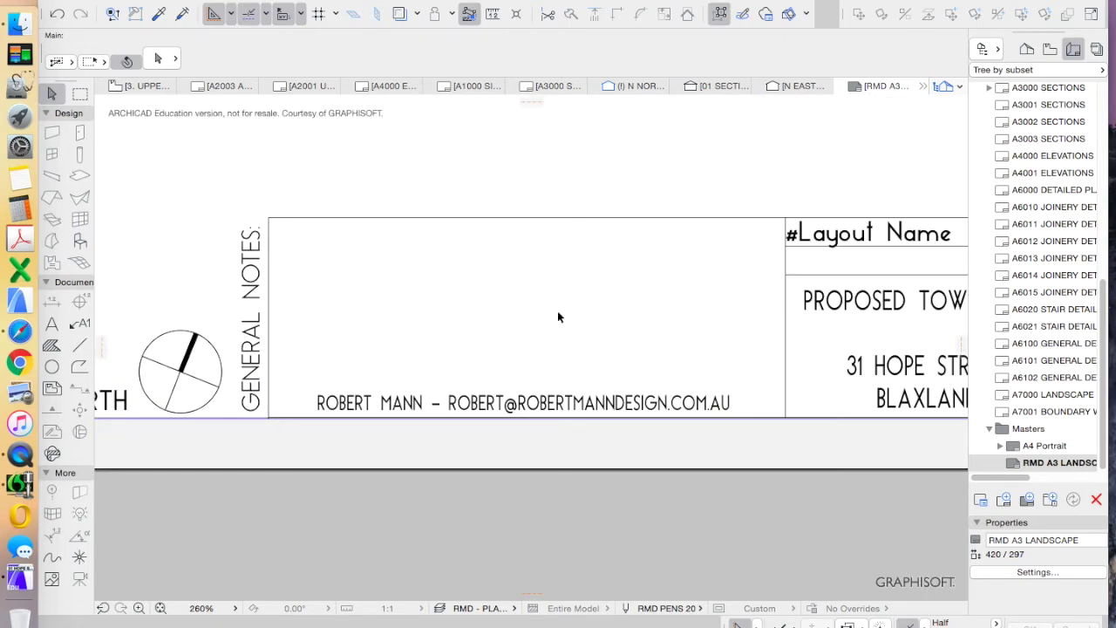
scroll(557, 317, down, 10)
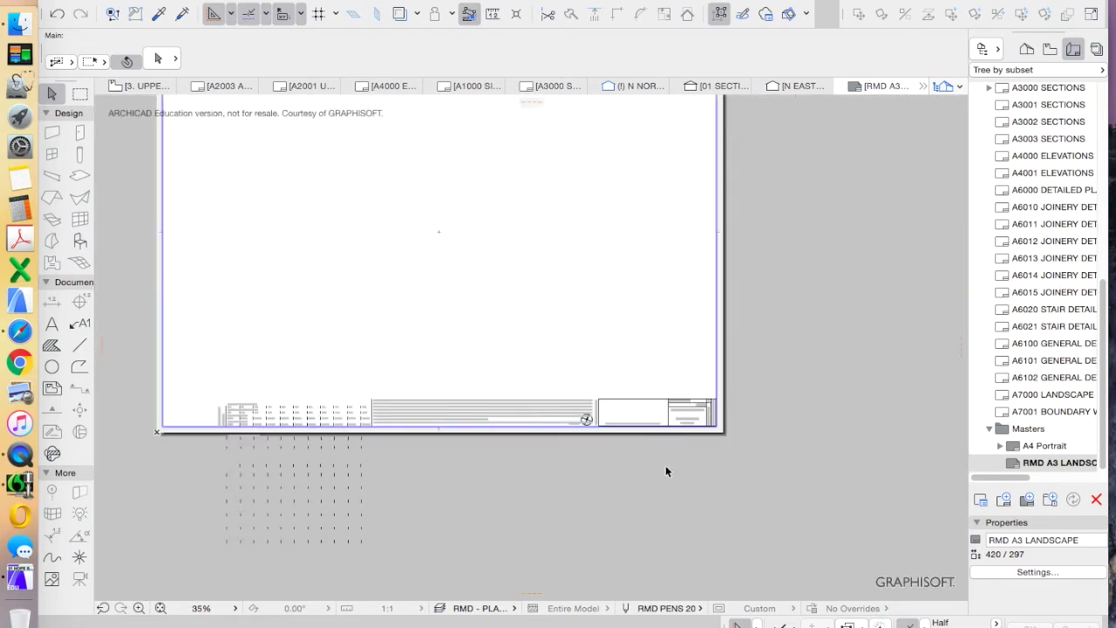
scroll(279, 428, up, 5)
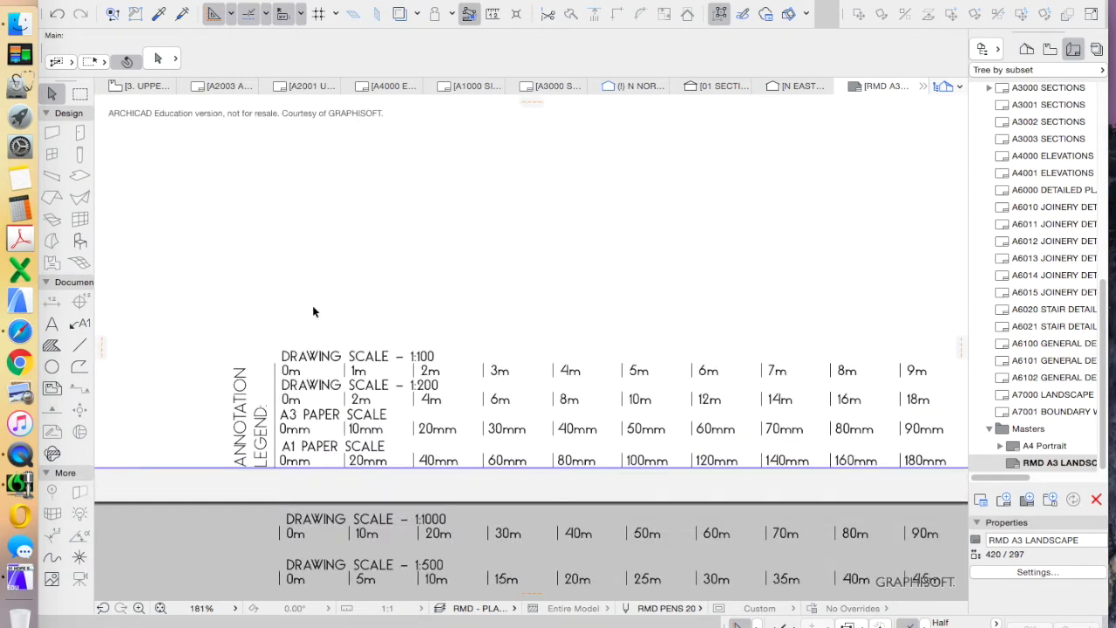
scroll(759, 424, down, 5)
scroll(821, 420, up, 6)
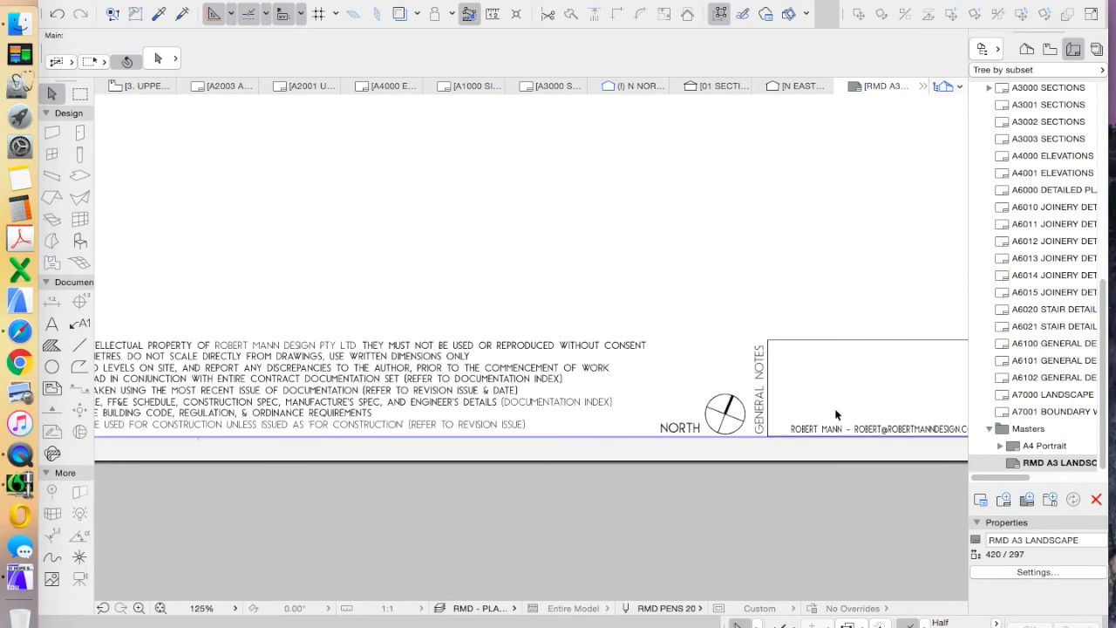
scroll(724, 391, down, 3)
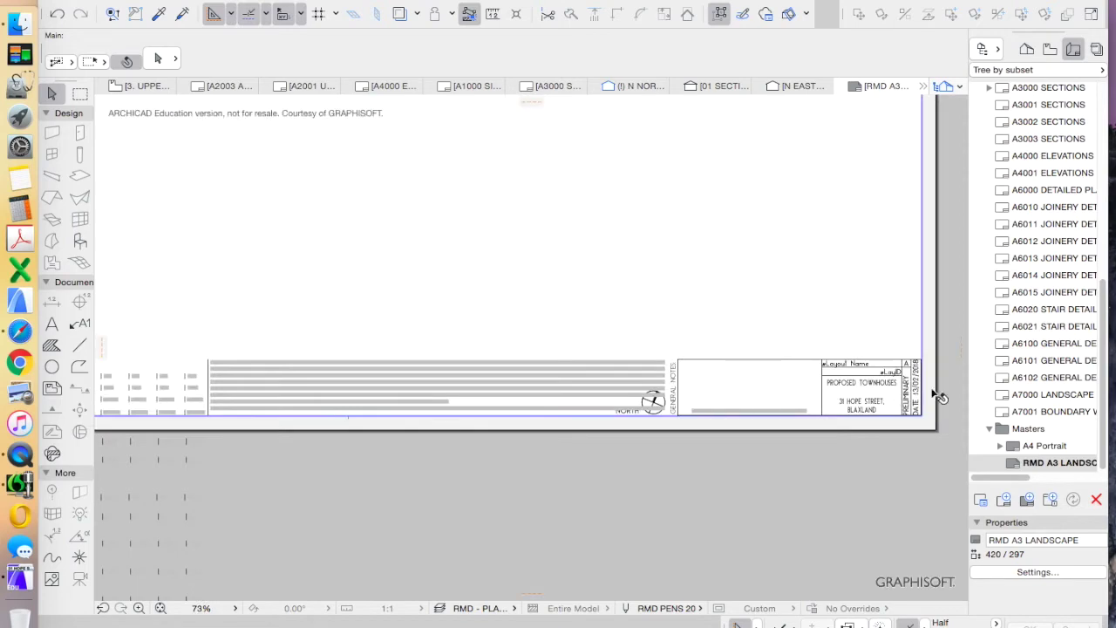
scroll(933, 393, up, 4)
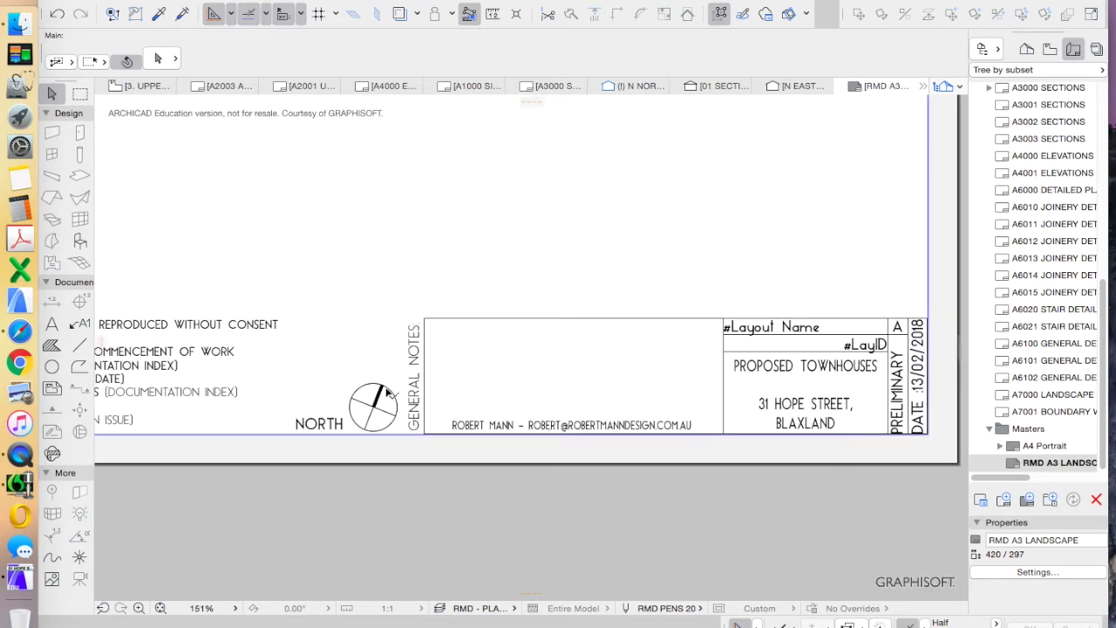
scroll(403, 394, down, 2)
scroll(384, 414, up, 4)
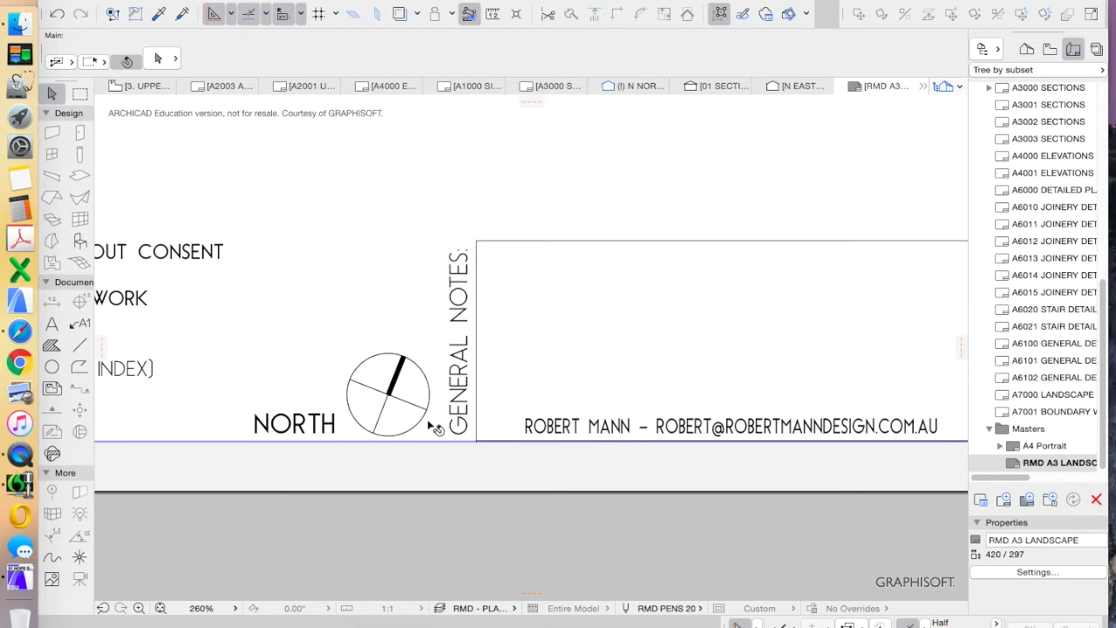
scroll(400, 411, down, 2)
scroll(396, 408, down, 2)
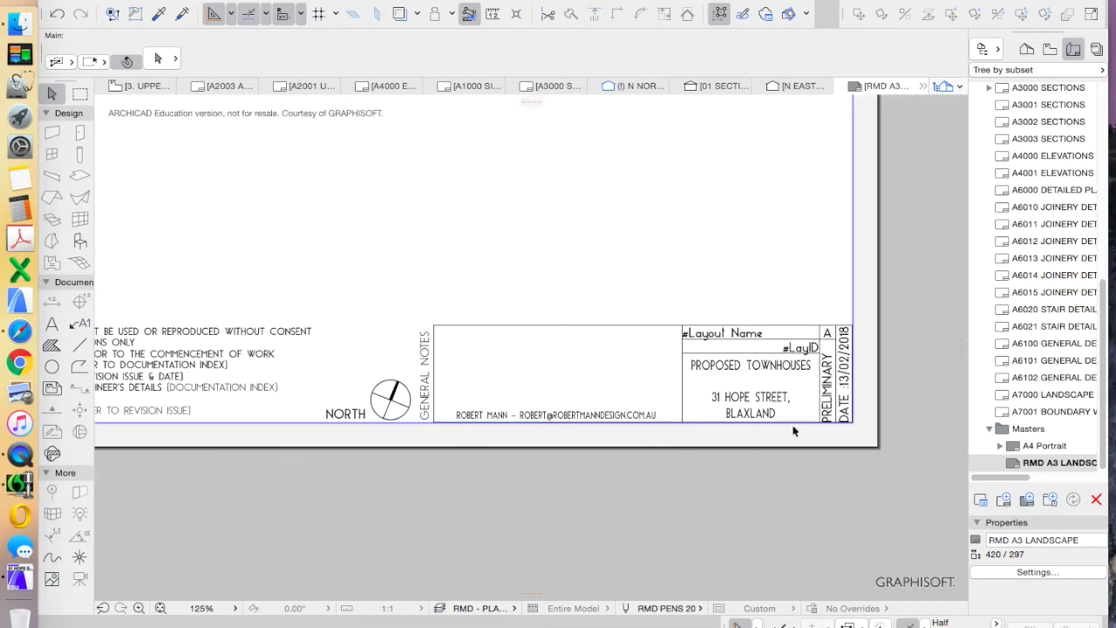
scroll(348, 426, up, 4)
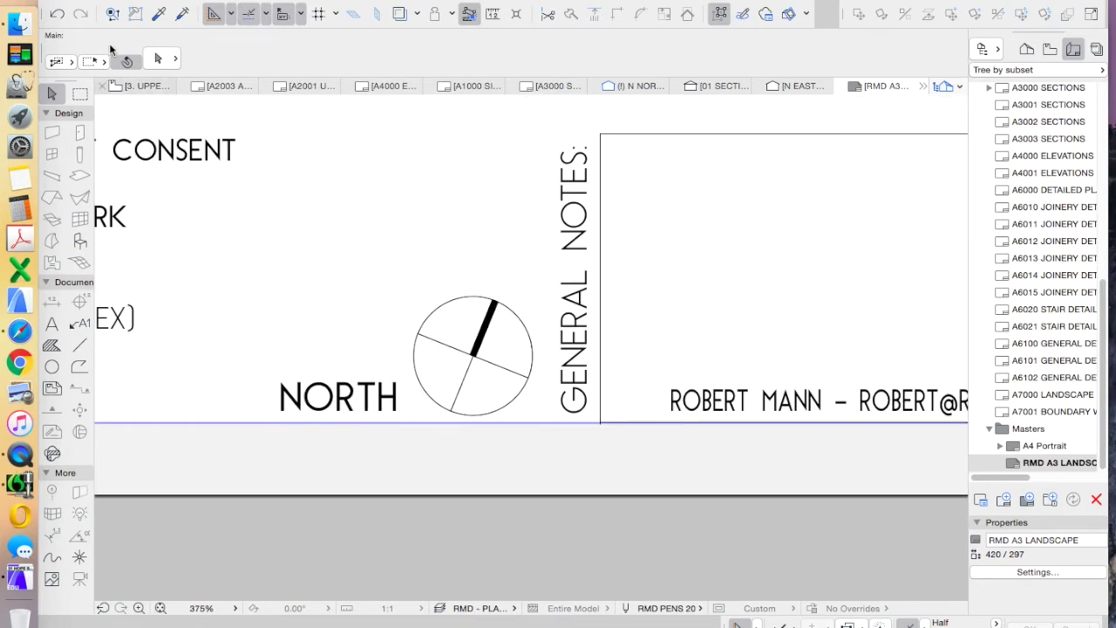
Delete the drawn north arrow beside NORTH and bring up Object Default Settings
click(518, 401)
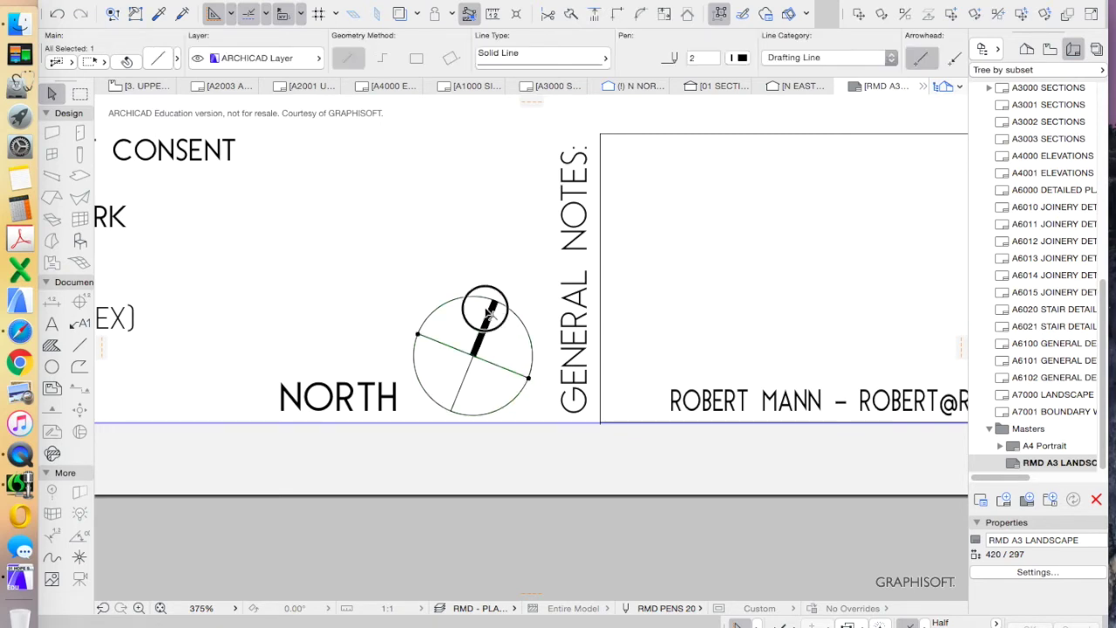
drag(523, 436, 423, 230)
scroll(514, 349, down, 3)
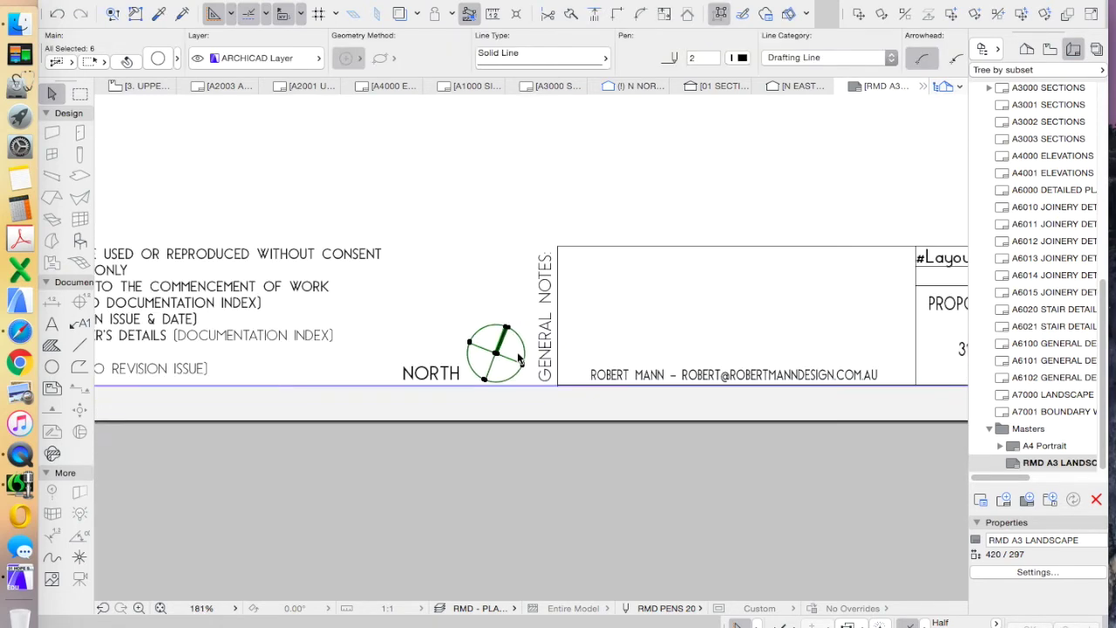
key(Delete)
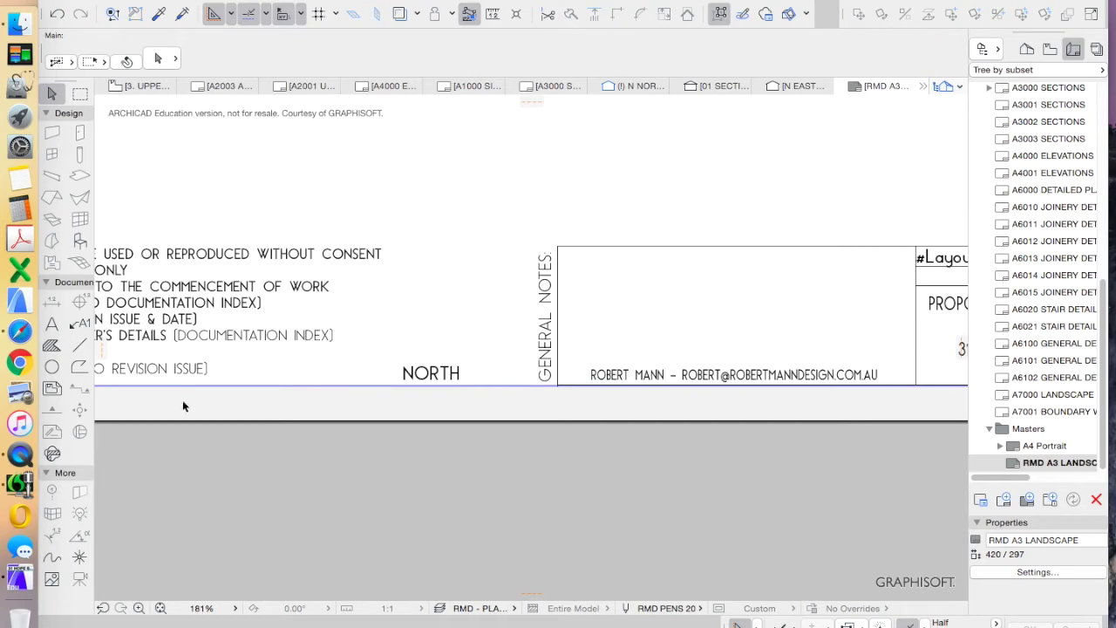
click(79, 240)
click(158, 57)
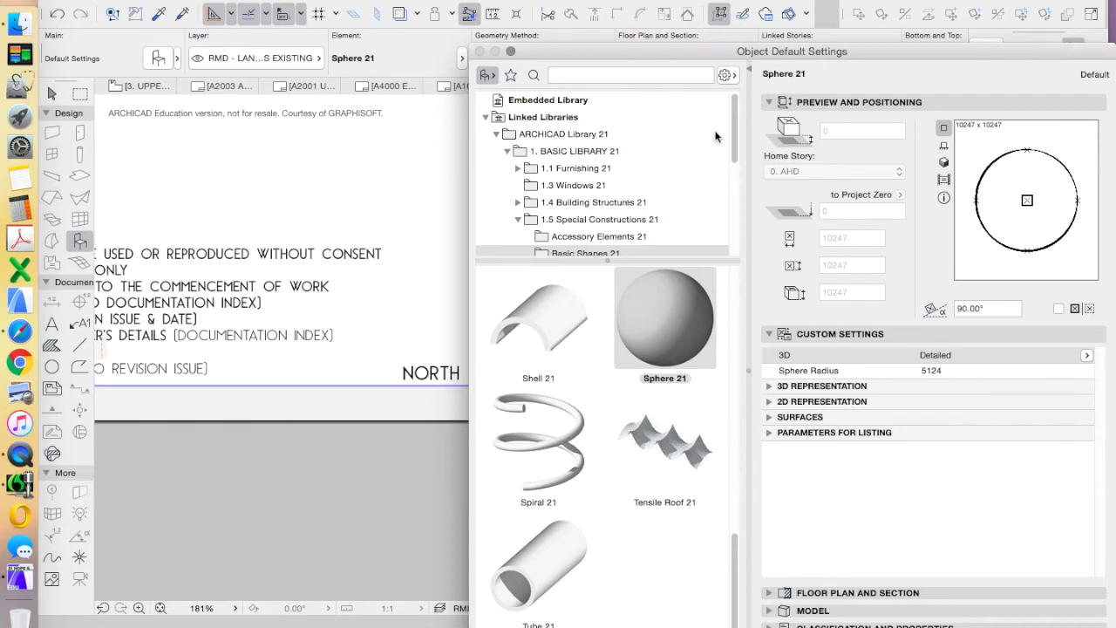
Search the library for NORTH and pick North Symbol 21 as the default object
click(563, 136)
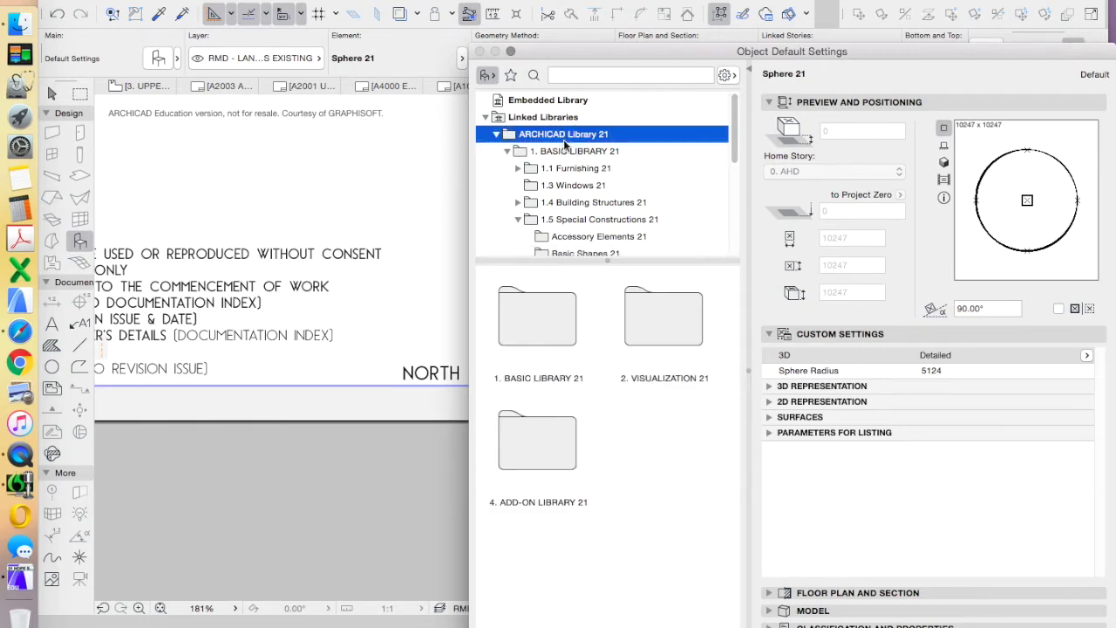
click(579, 76)
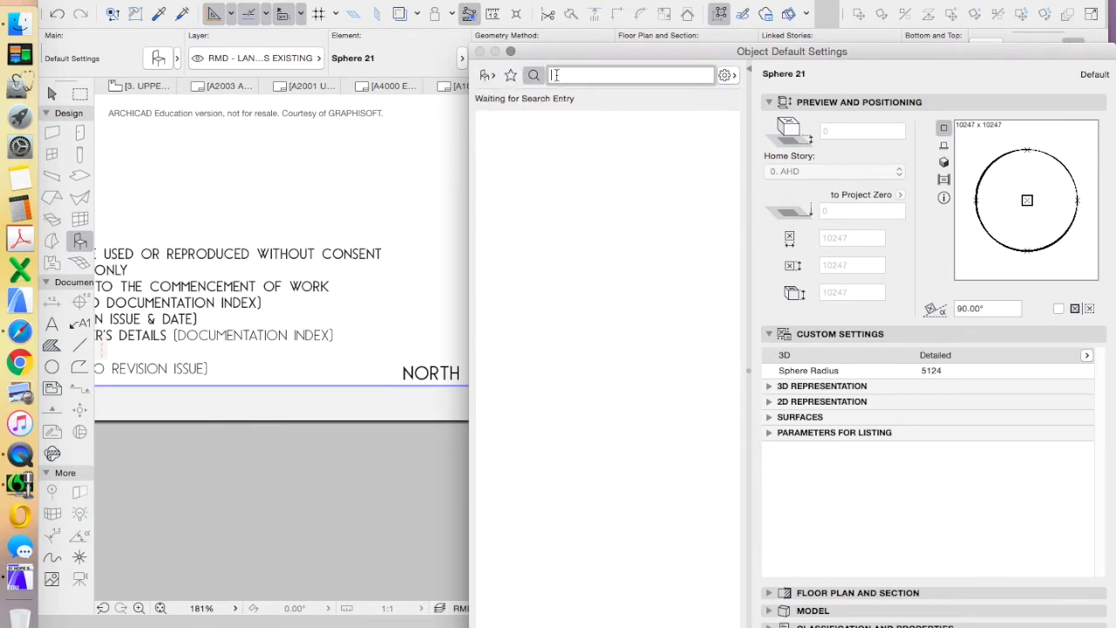
text(NORTH)
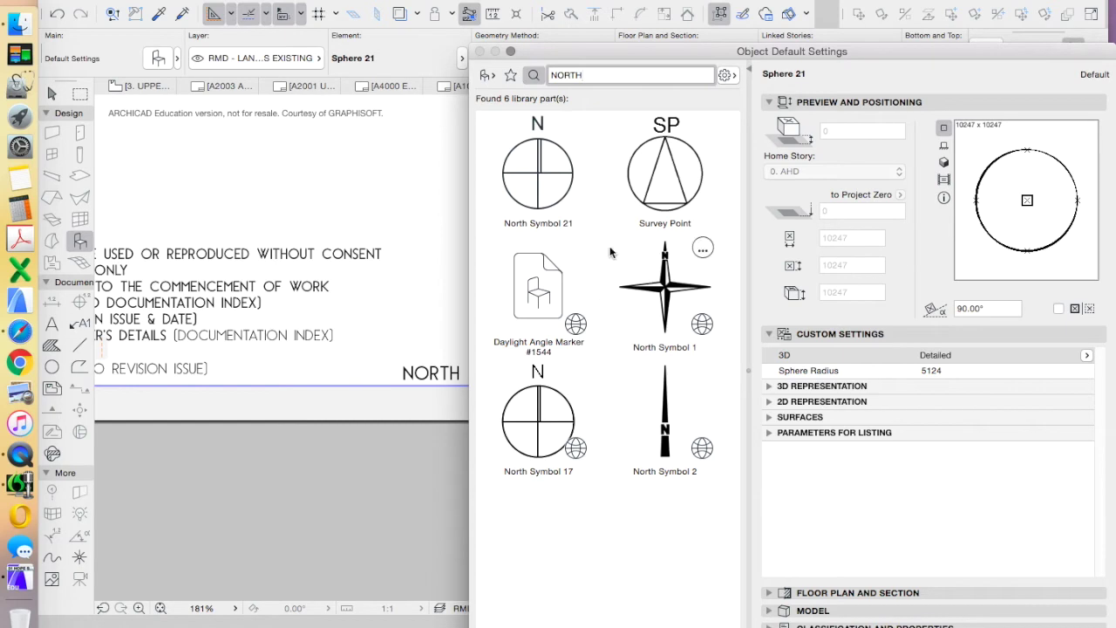
click(551, 292)
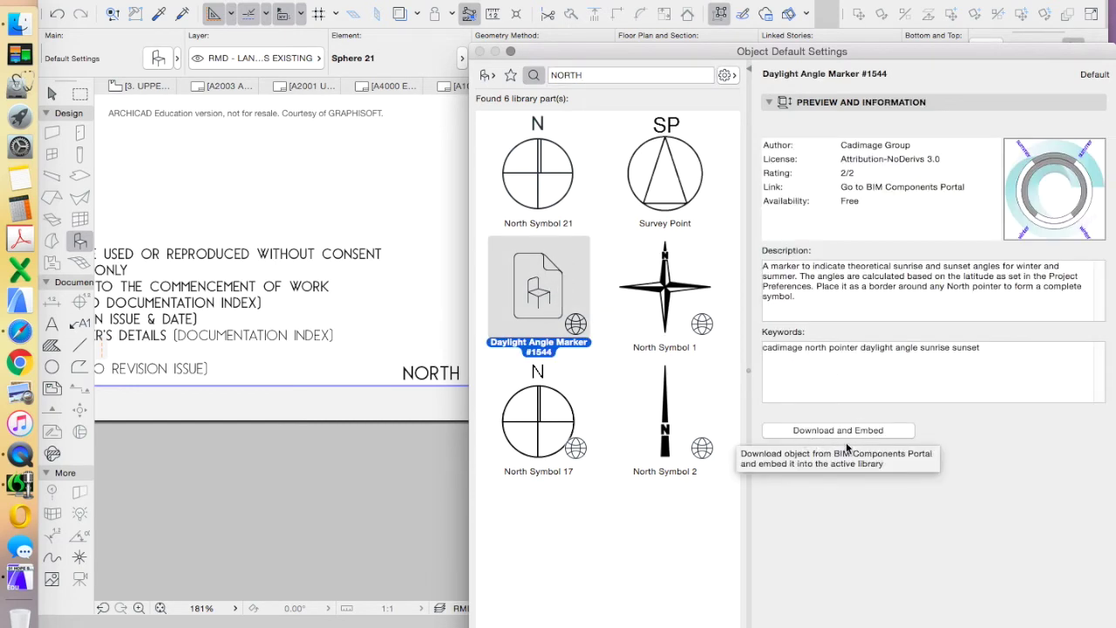
click(539, 187)
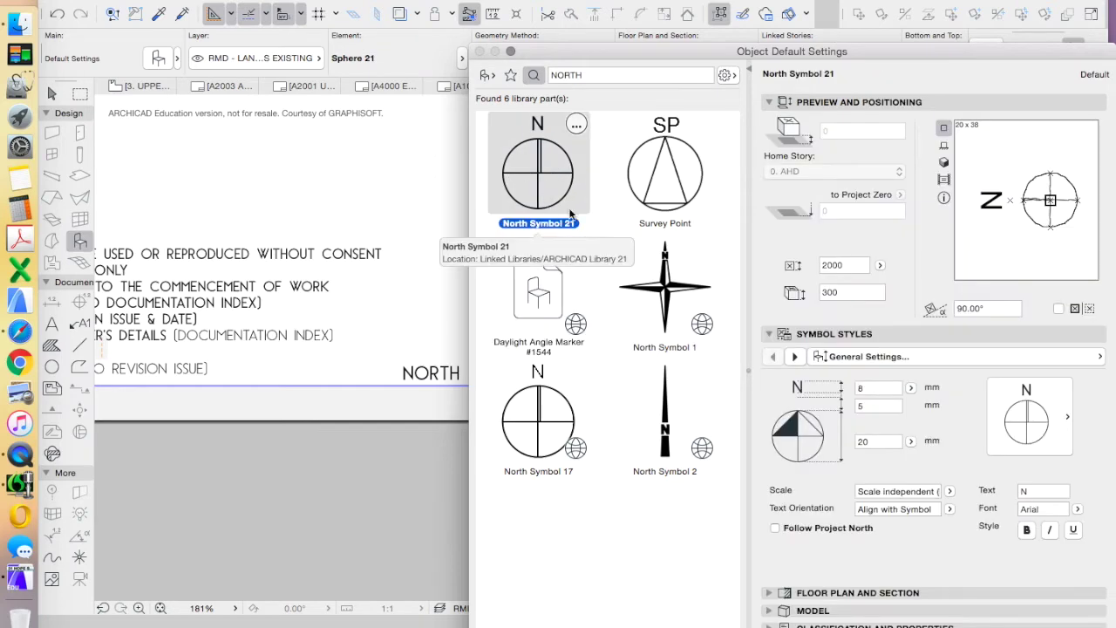
key(Return)
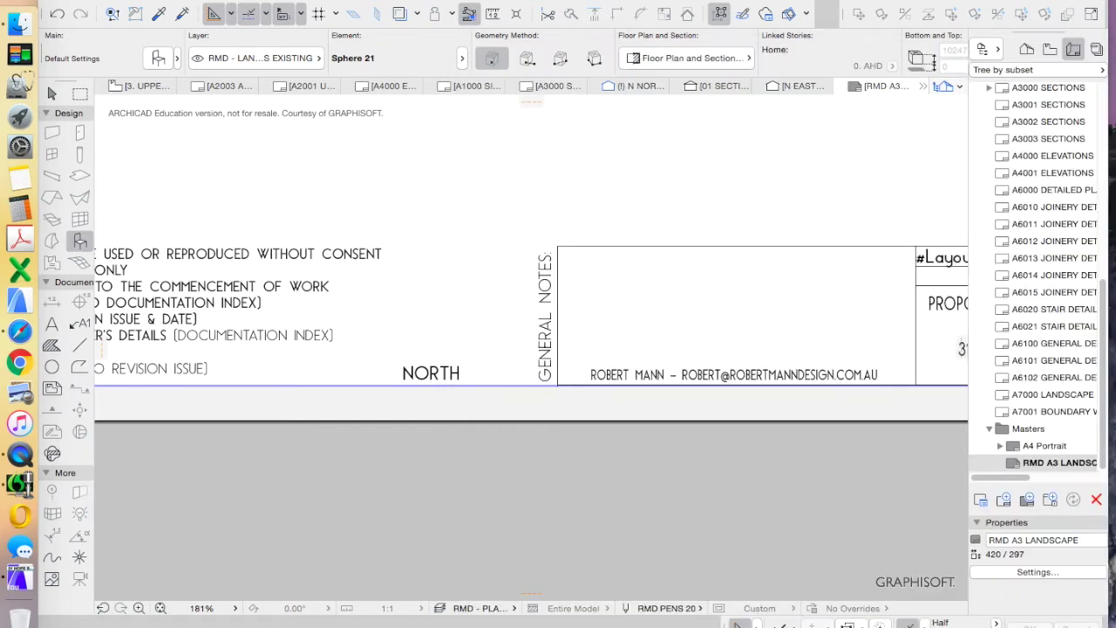
Place North Symbol 21 above the NORTH label and open its Object Selection Settings
click(462, 302)
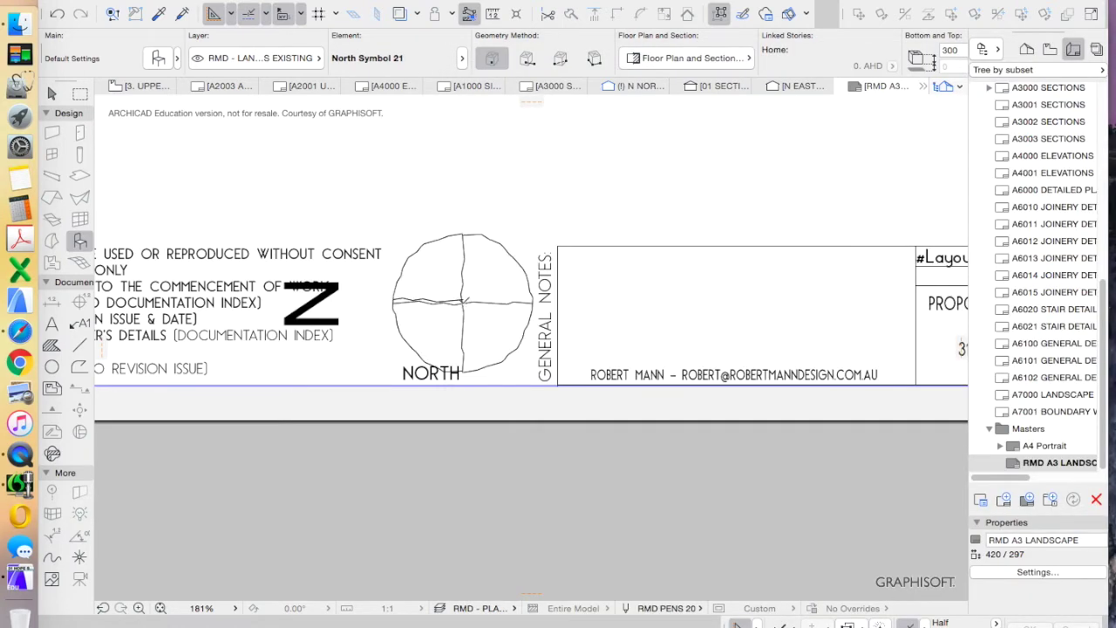
click(462, 305)
scroll(523, 410, up, 3)
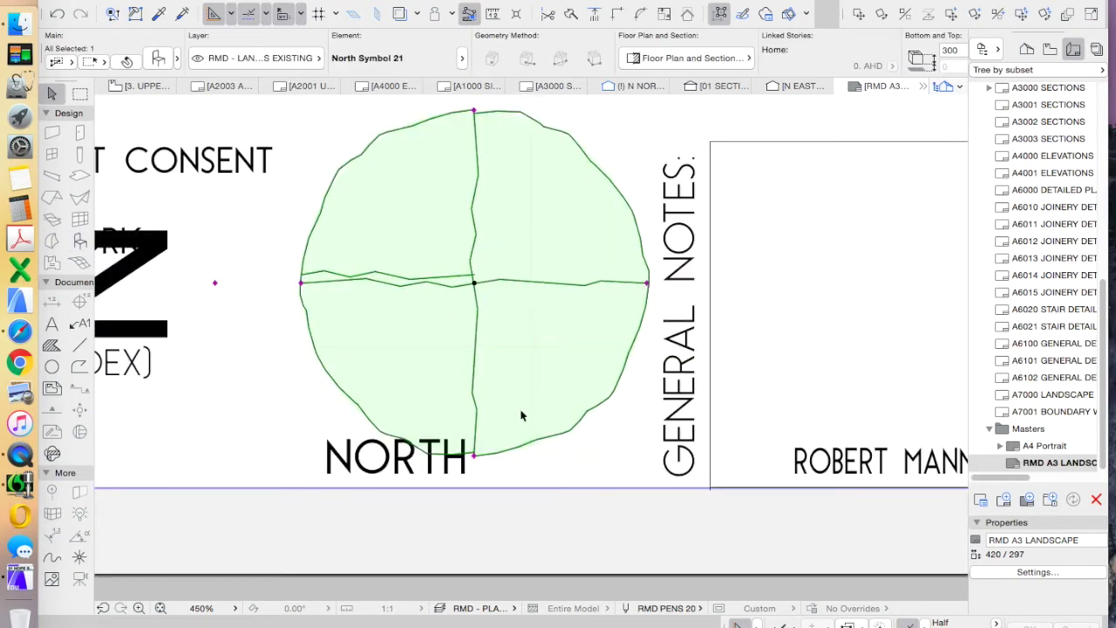
scroll(527, 357, down, 4)
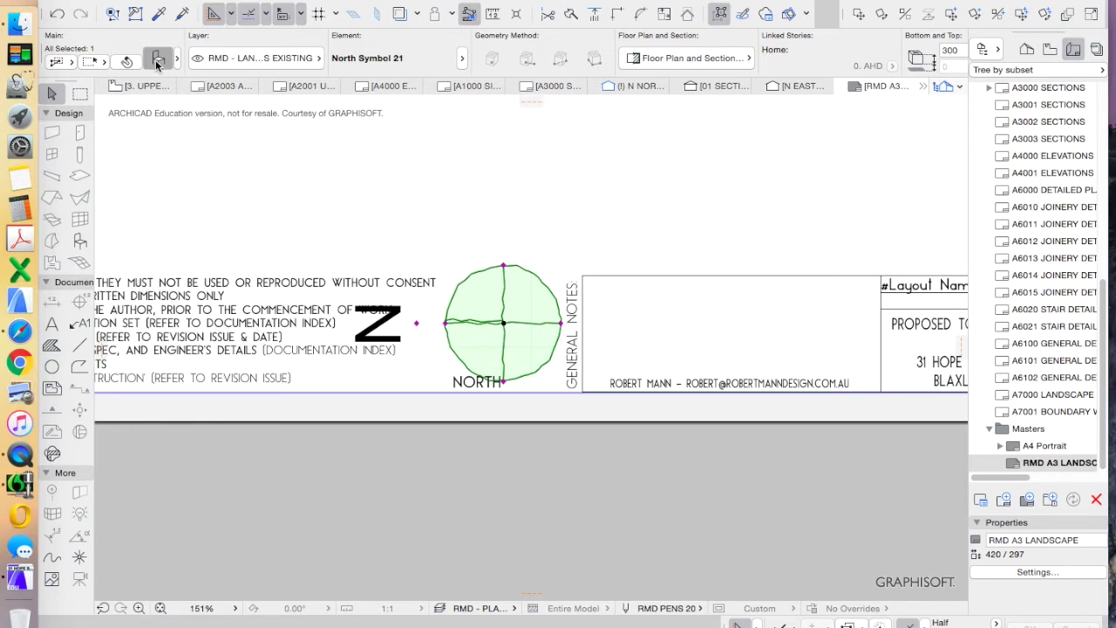
click(158, 58)
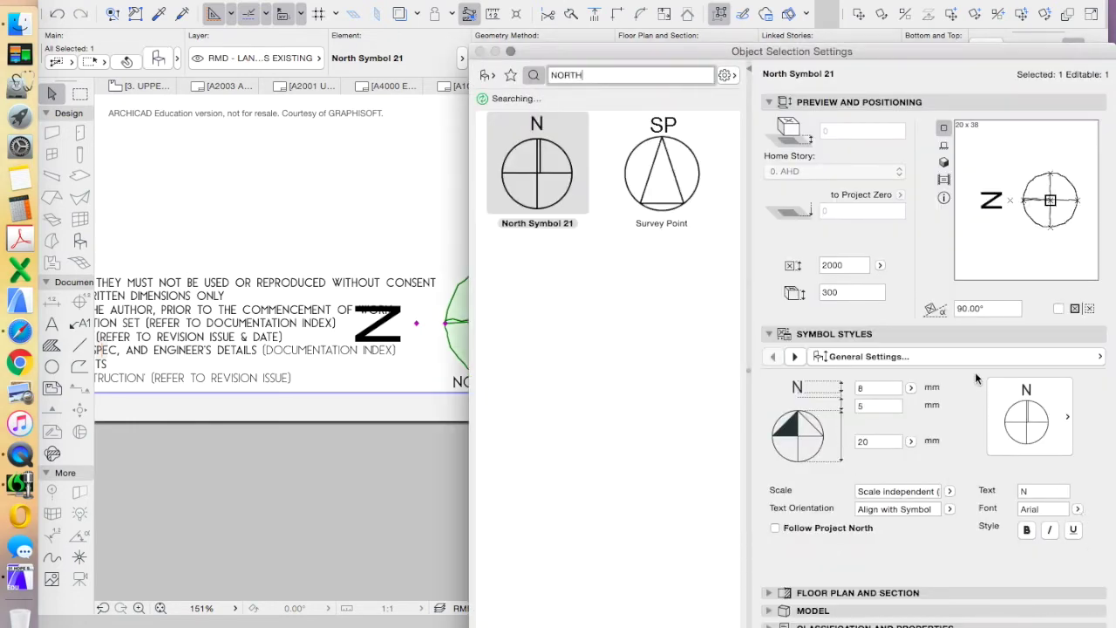
Set the north symbol's Floor Plan and Section symbol lines to RMD SOLID
click(911, 357)
click(671, 373)
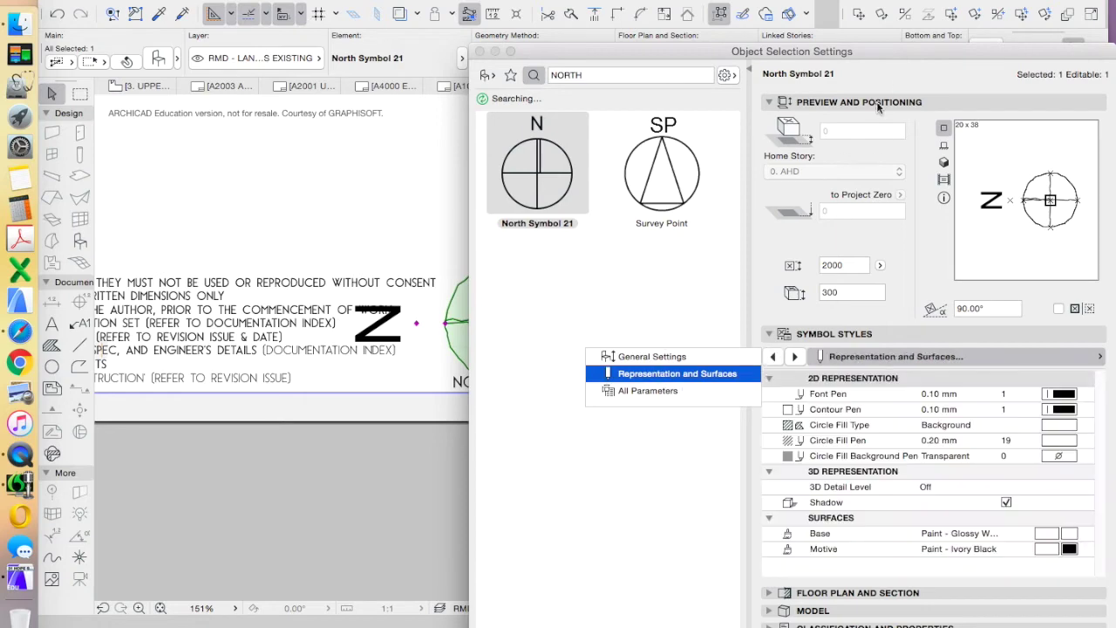
drag(890, 56, 660, 0)
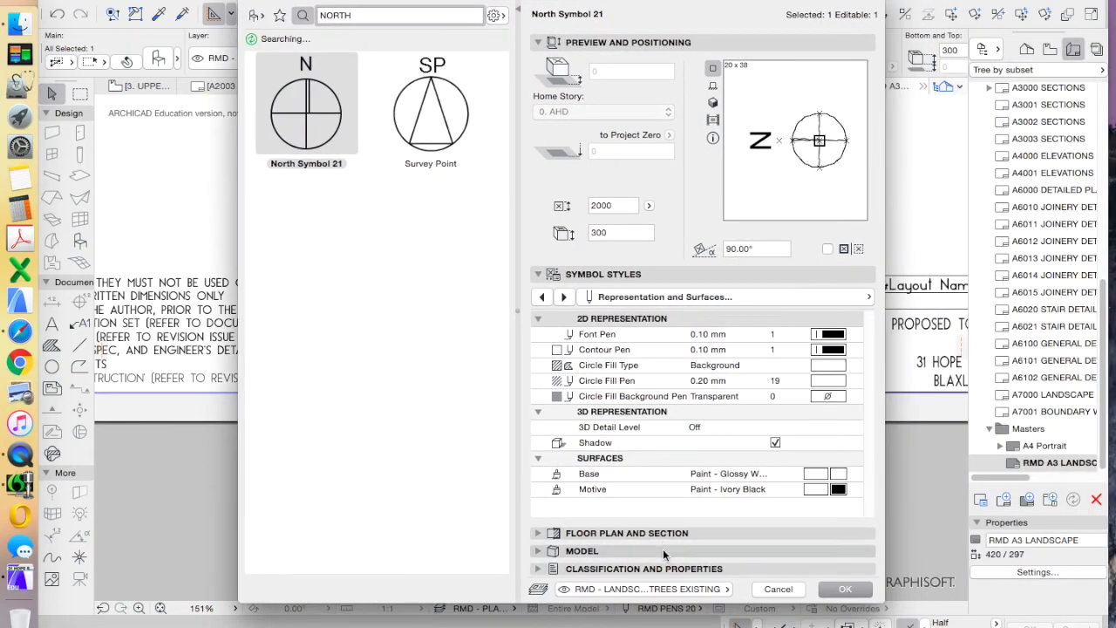
click(829, 299)
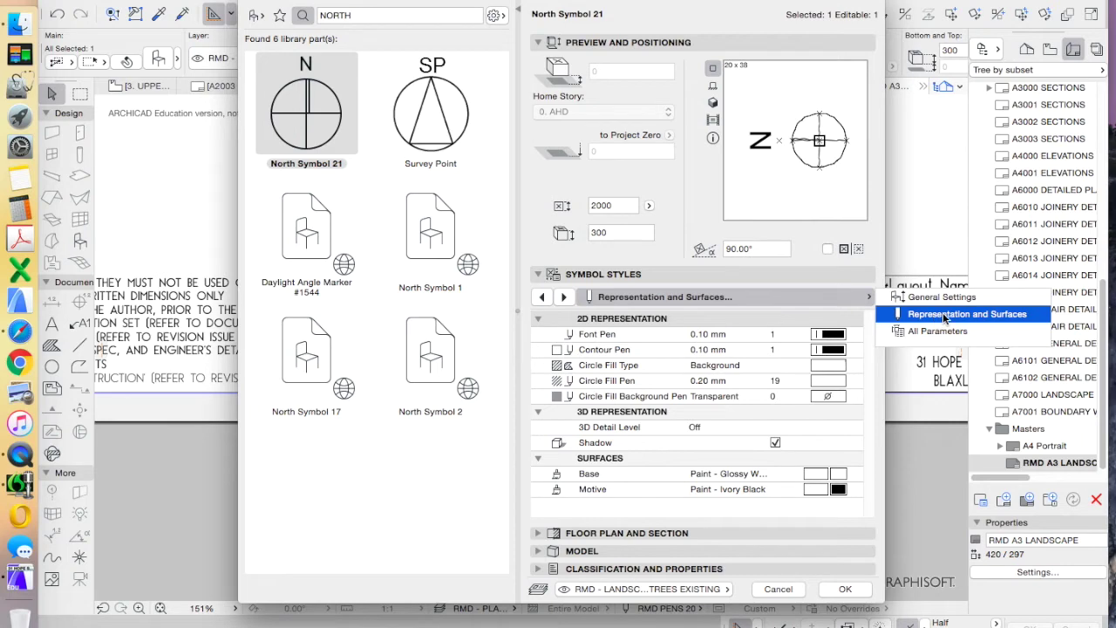
click(540, 533)
click(540, 533)
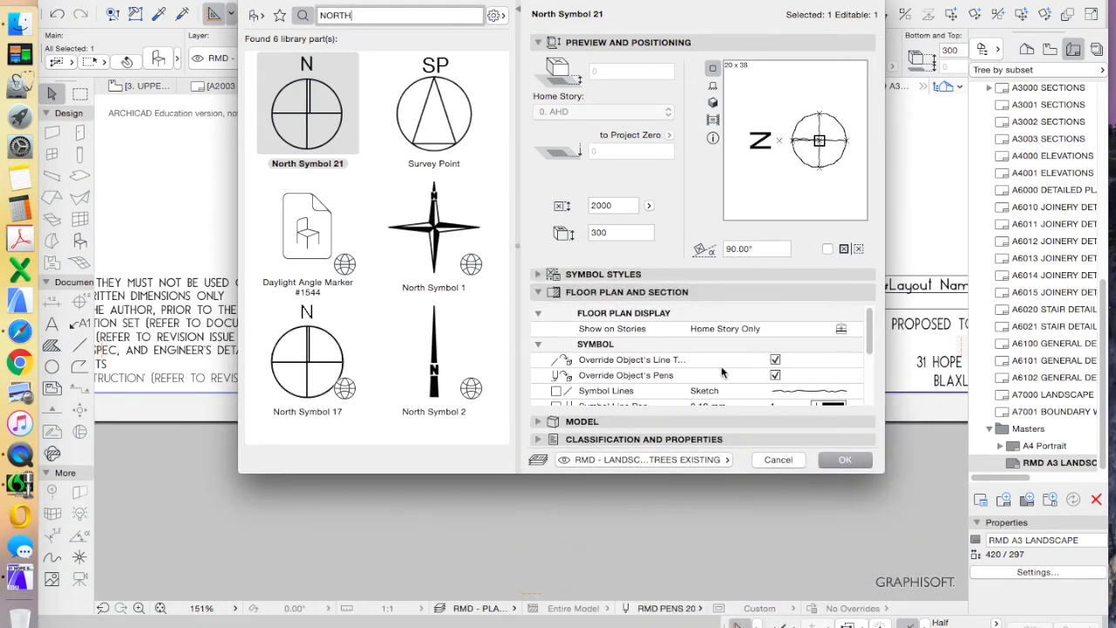
scroll(789, 364, down, 1)
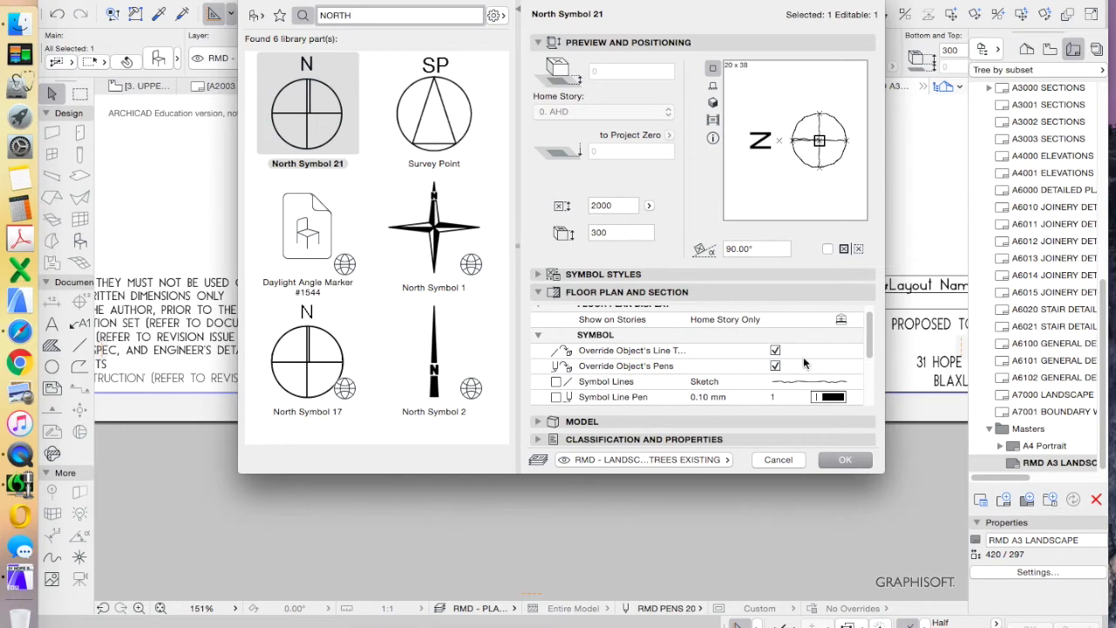
click(840, 461)
drag(845, 474, 843, 584)
scroll(840, 458, up, 1)
scroll(836, 444, down, 3)
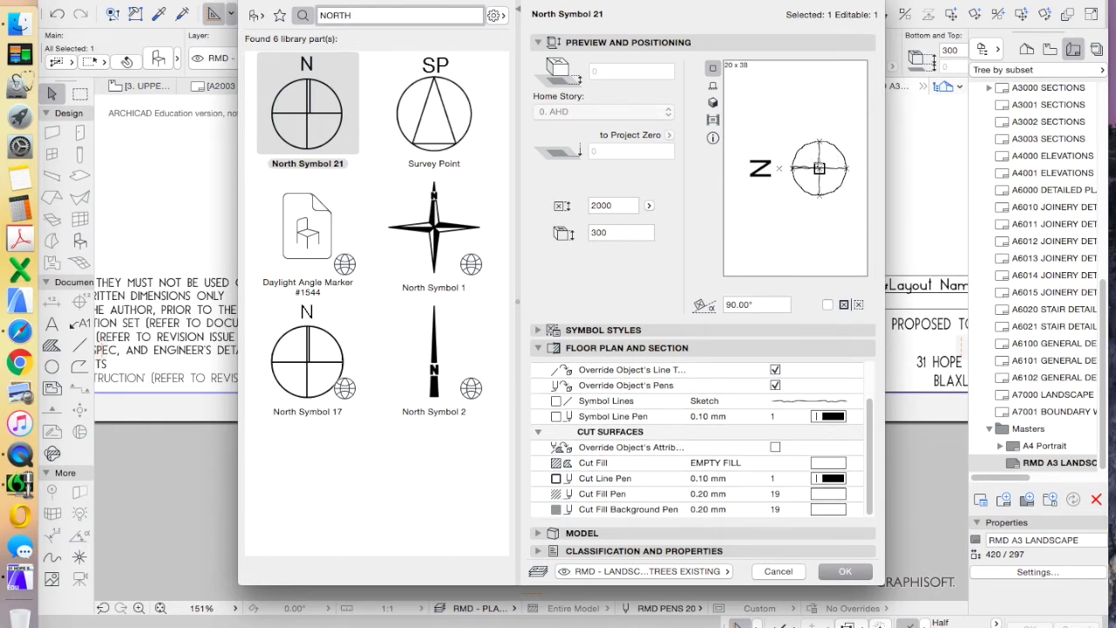
click(823, 401)
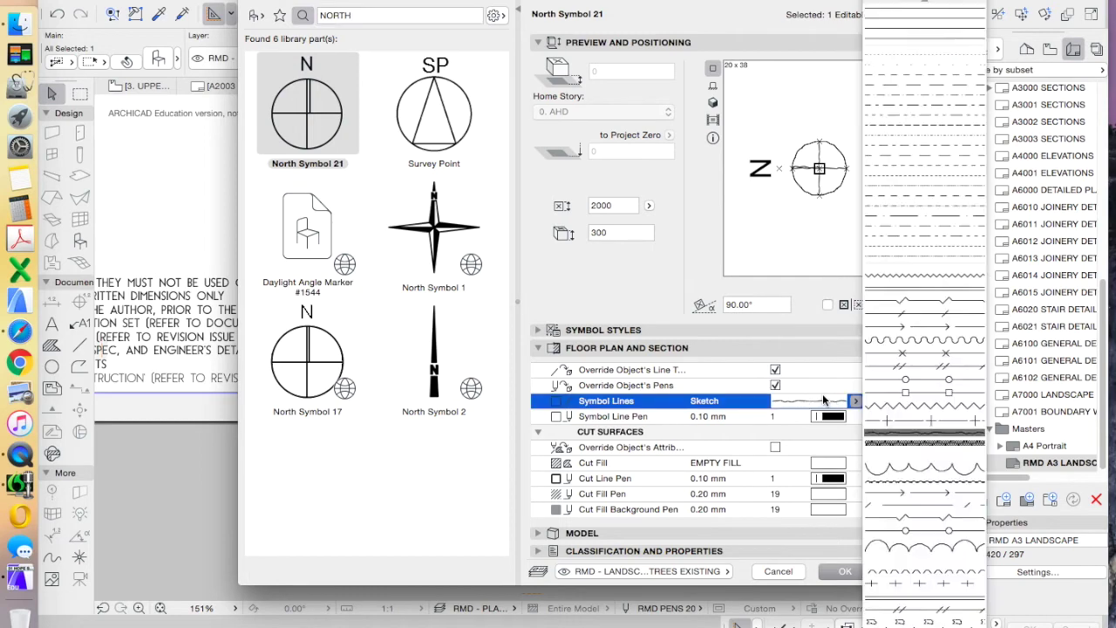
click(926, 16)
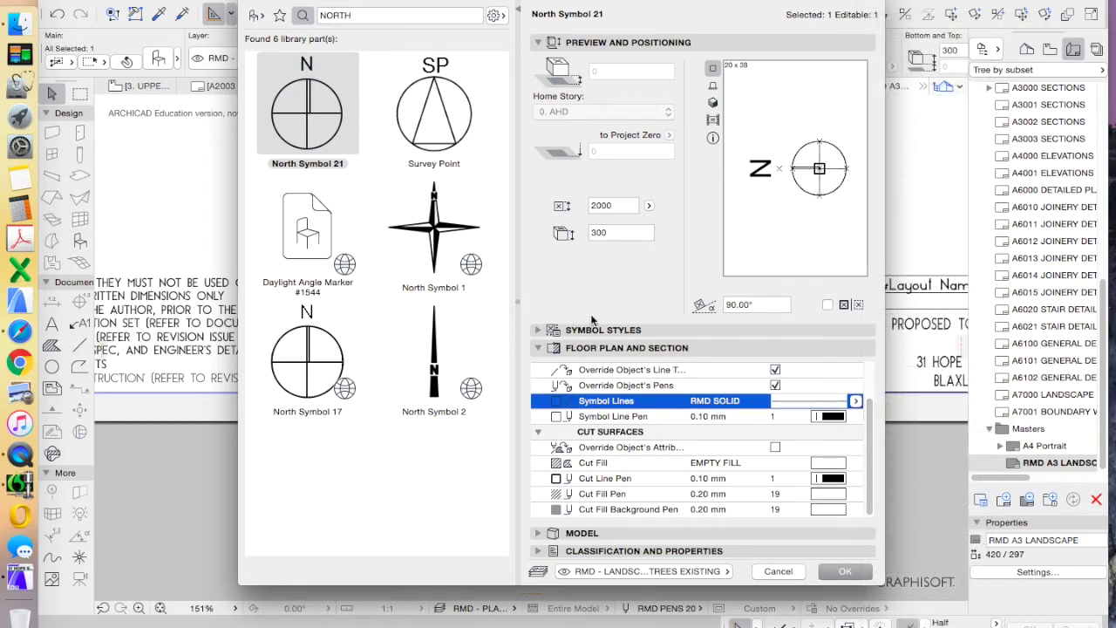
Change the north symbol size from 2000 to 1000 and confirm
click(562, 331)
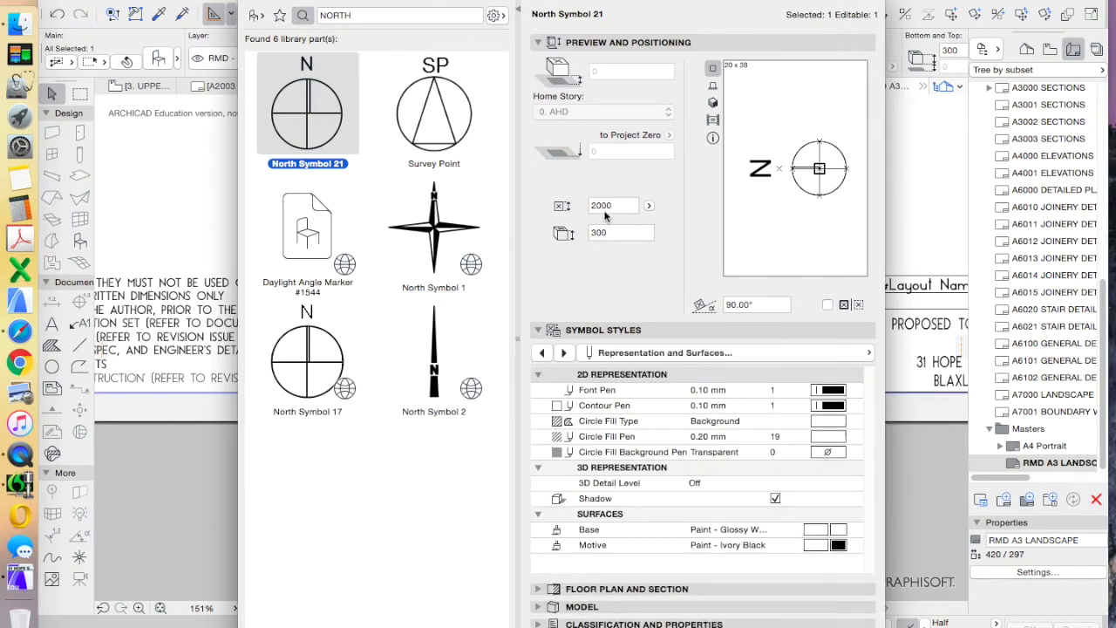
click(626, 209)
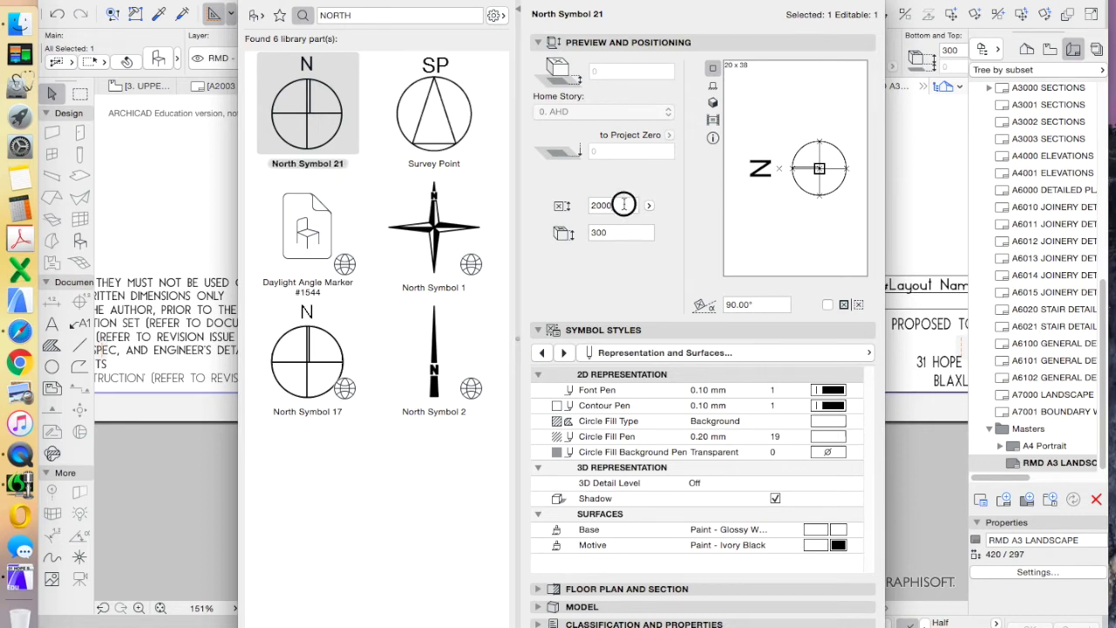
text(1000)
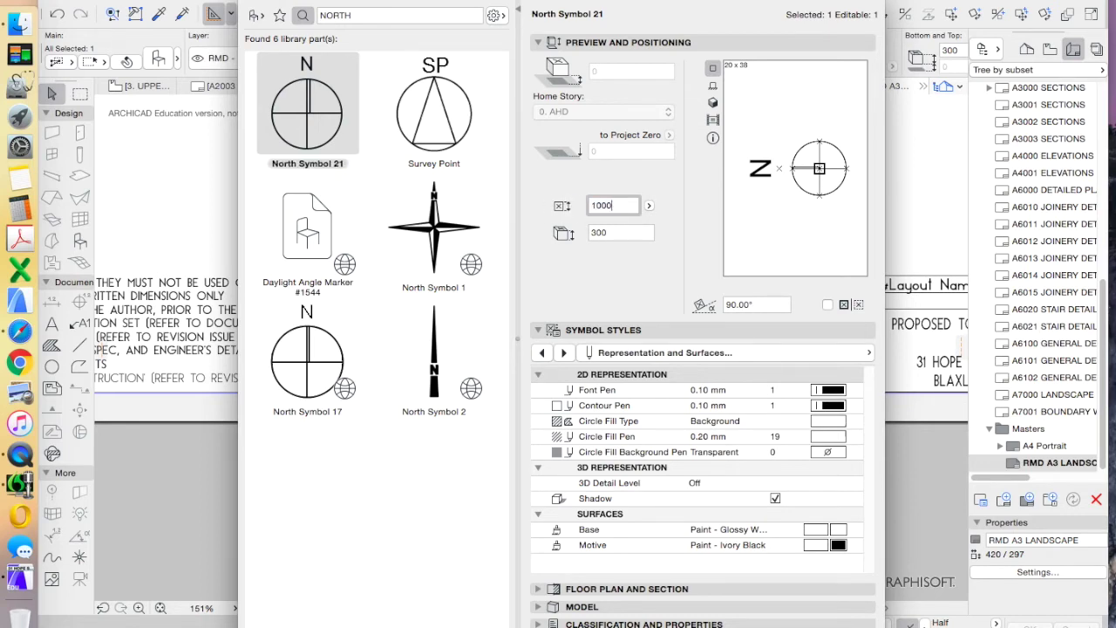
key(Return)
scroll(509, 326, up, 5)
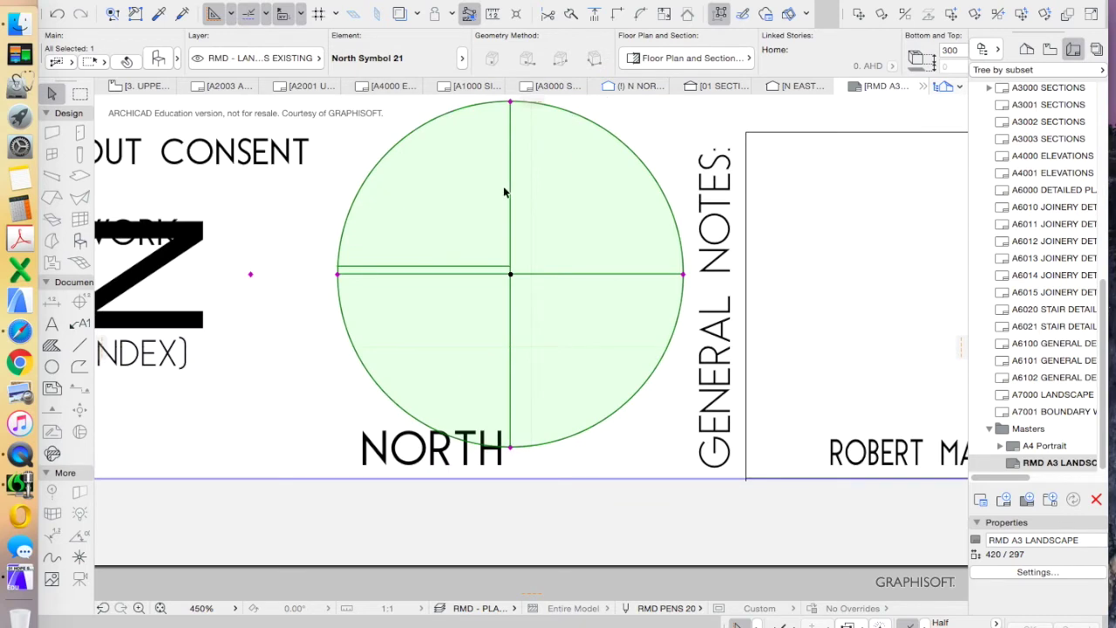
scroll(503, 188, down, 2)
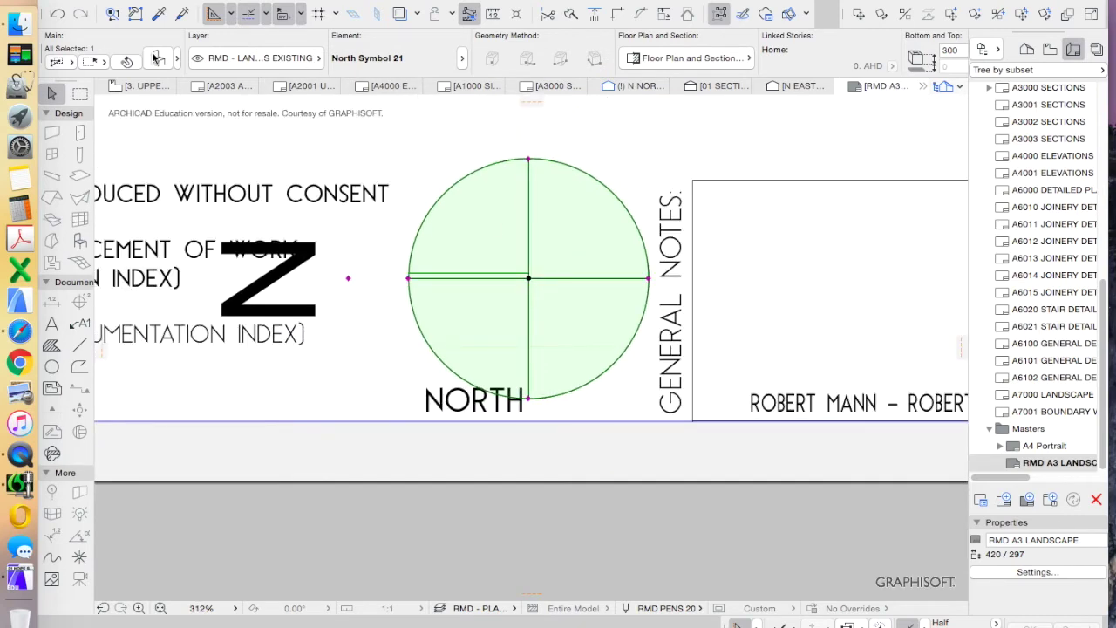
Set the north symbol circle size to 15 and letter height to 0
double_click(583, 284)
click(868, 352)
click(985, 353)
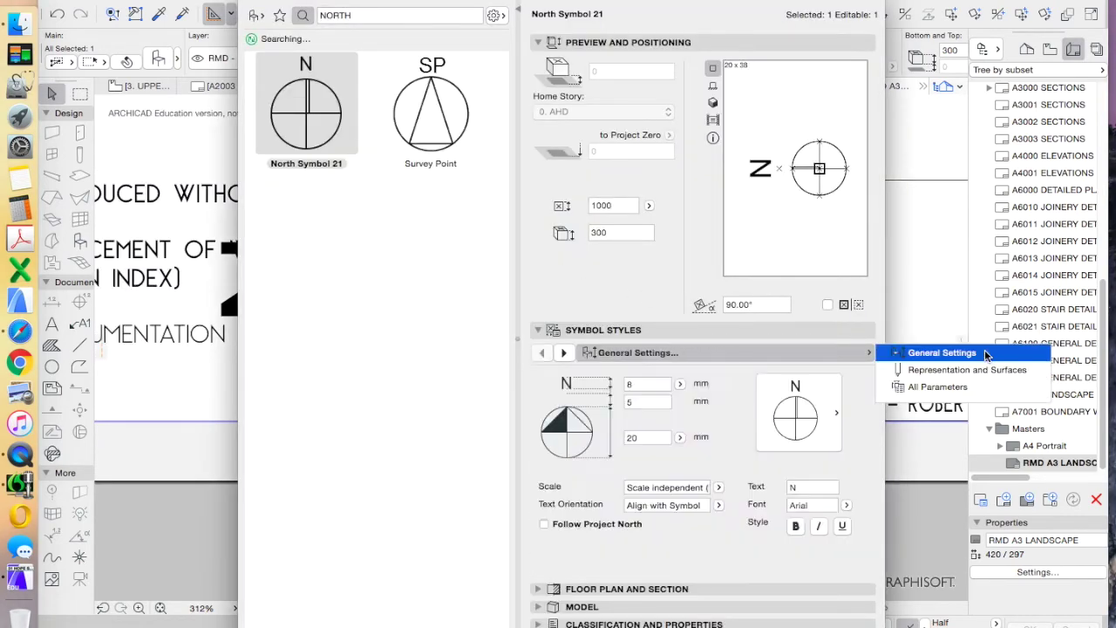
click(636, 437)
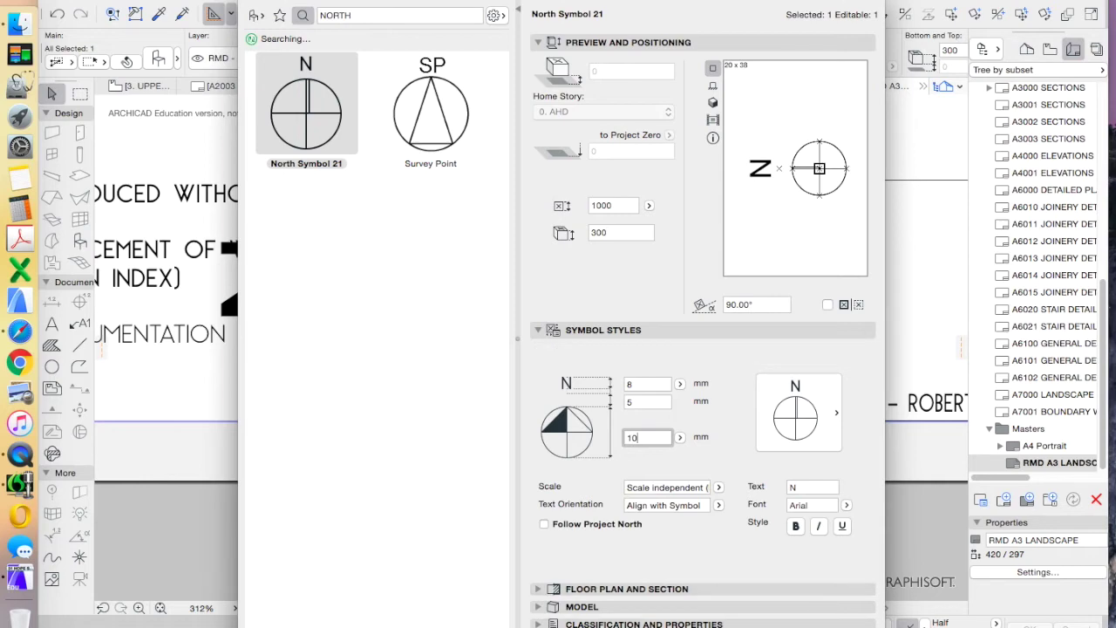
key(Return)
click(158, 58)
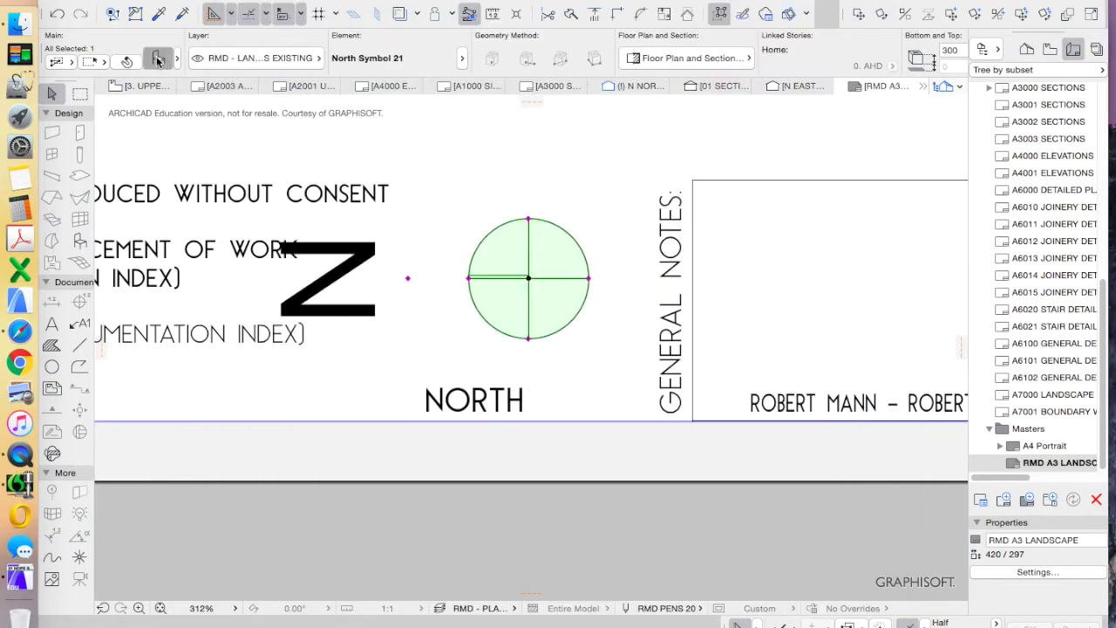
text(15)
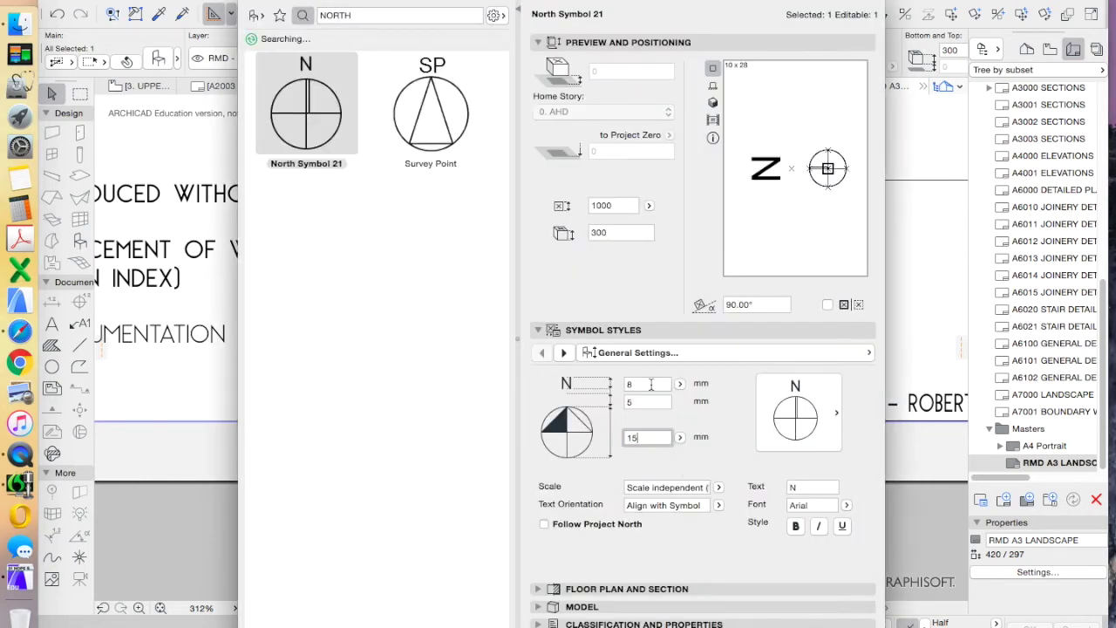
click(650, 384)
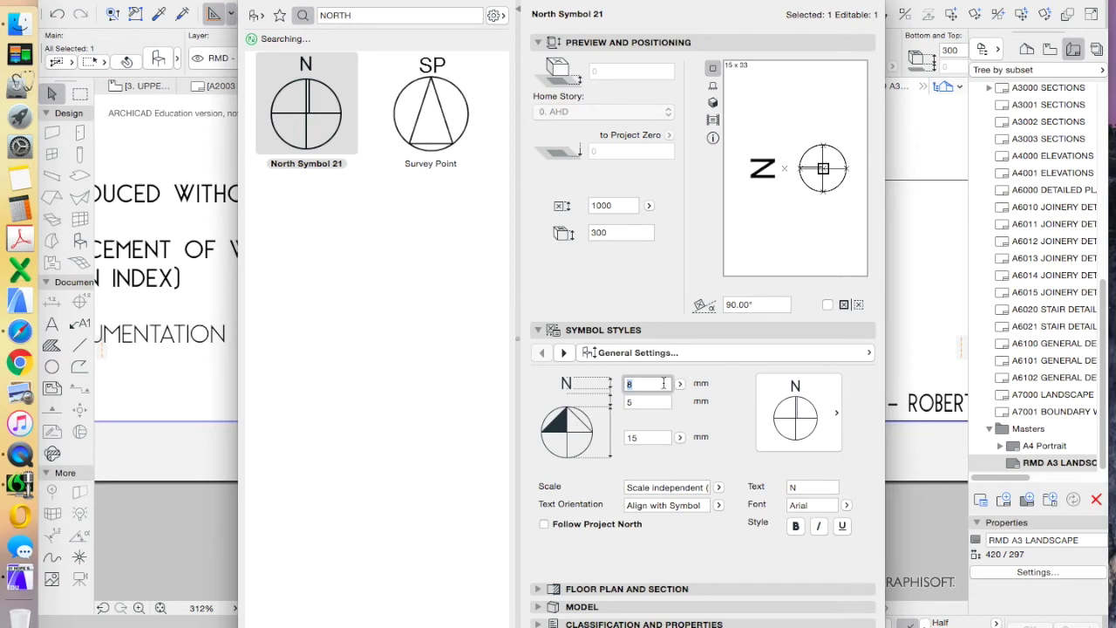
text(0)
click(666, 403)
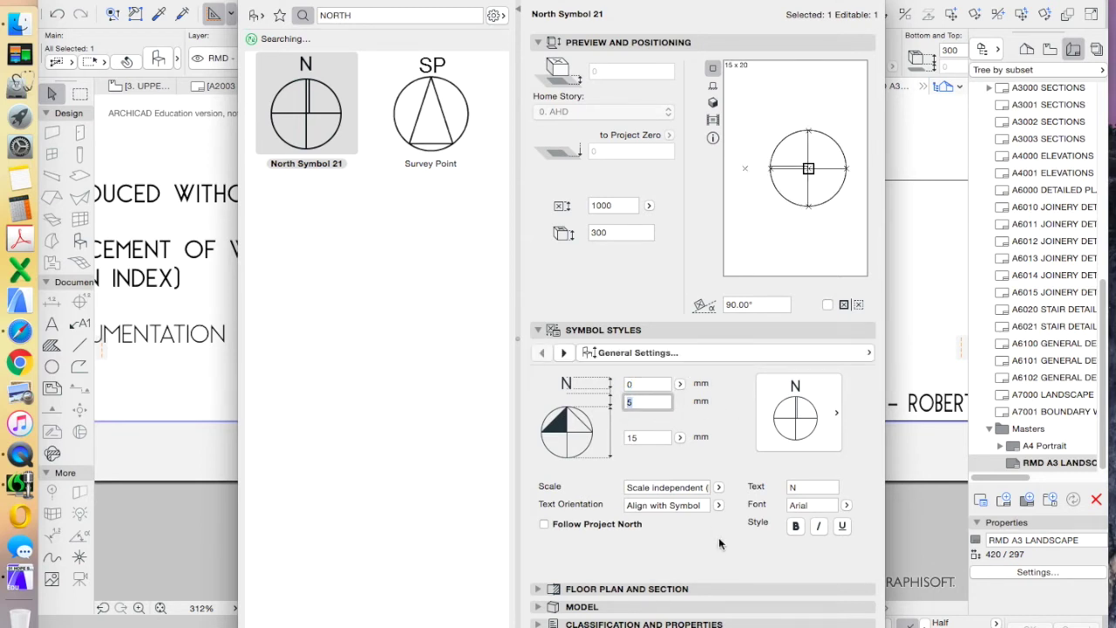
click(837, 624)
Move the north symbol back to its original spot and reopen its settings
scroll(570, 329, down, 3)
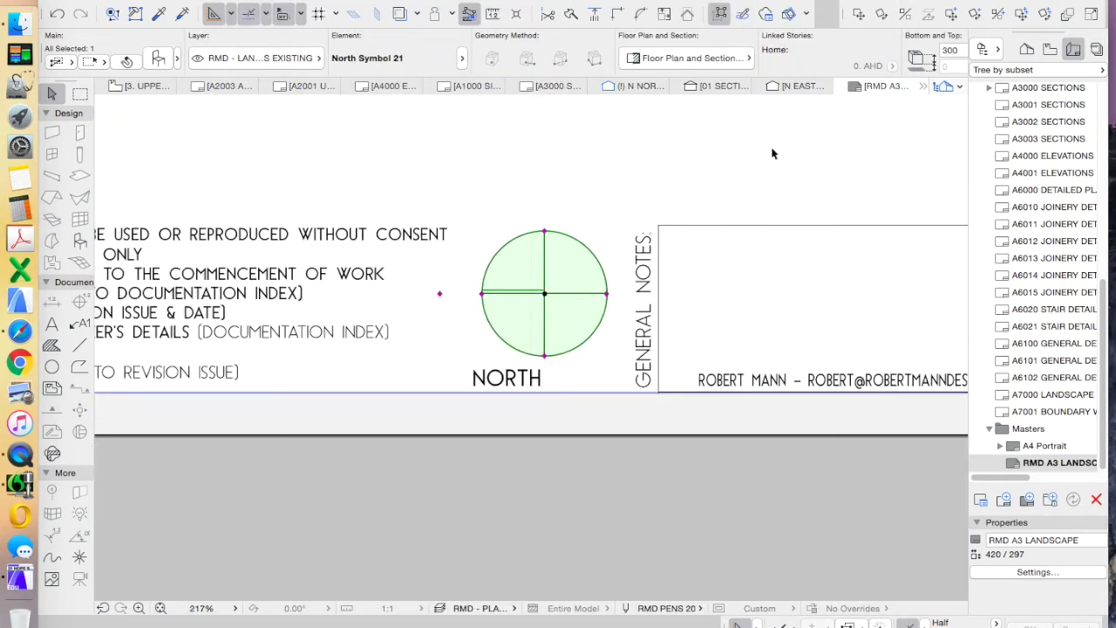
drag(623, 253, 549, 296)
scroll(540, 313, down, 5)
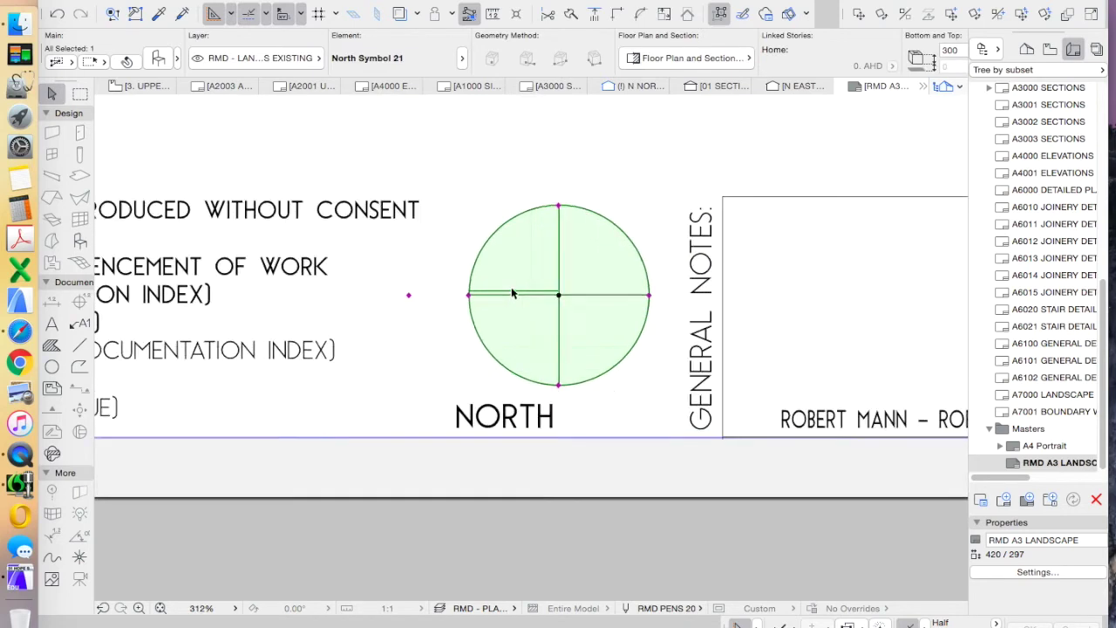
key(Escape)
scroll(570, 413, down, 10)
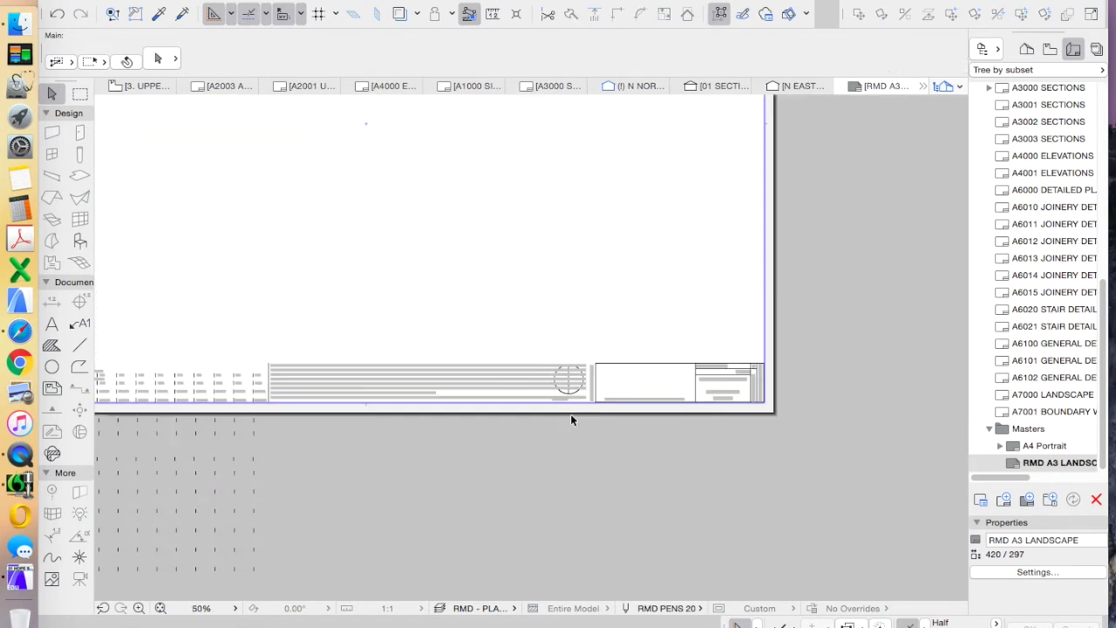
scroll(523, 401, up, 5)
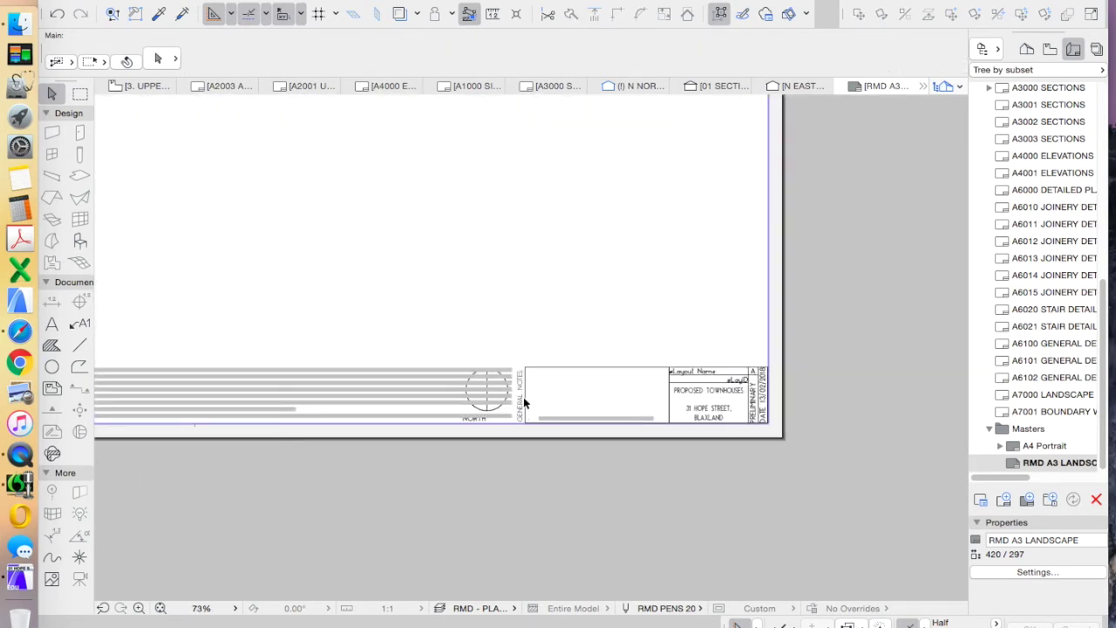
scroll(484, 391, up, 3)
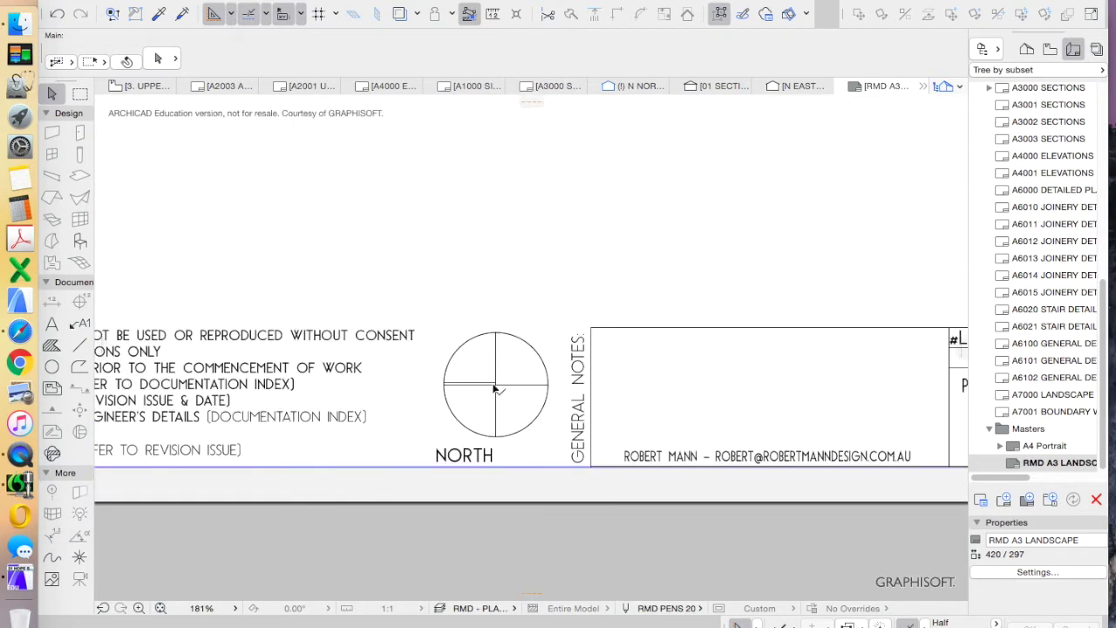
click(493, 390)
key(super+t)
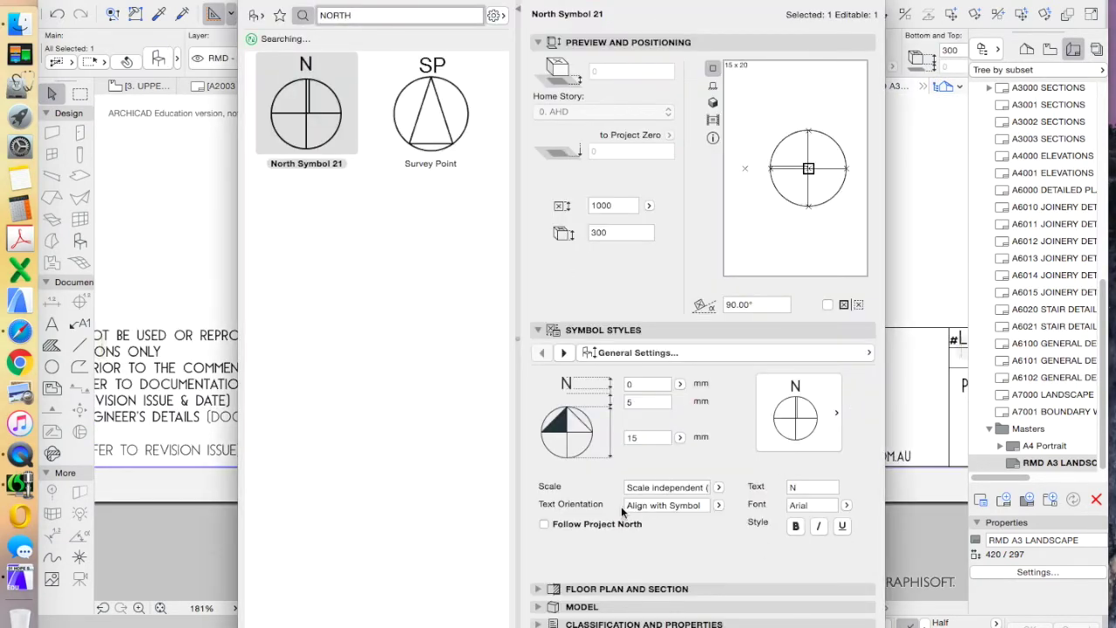
Enable Follow Project North on North Symbol 21, confirm, and deselect it
click(573, 523)
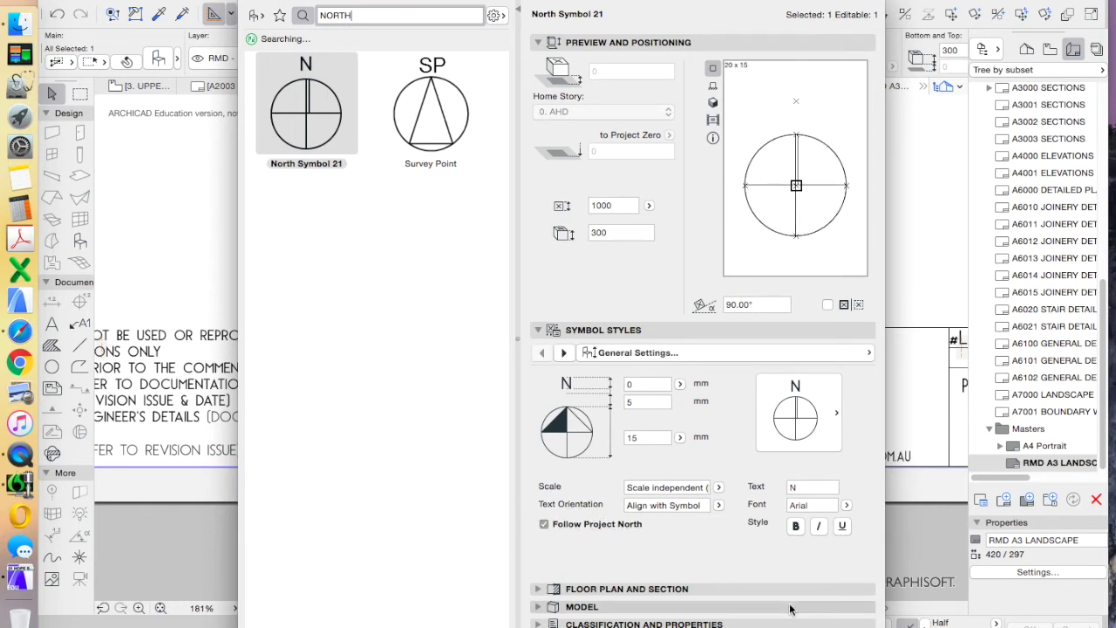
key(Return)
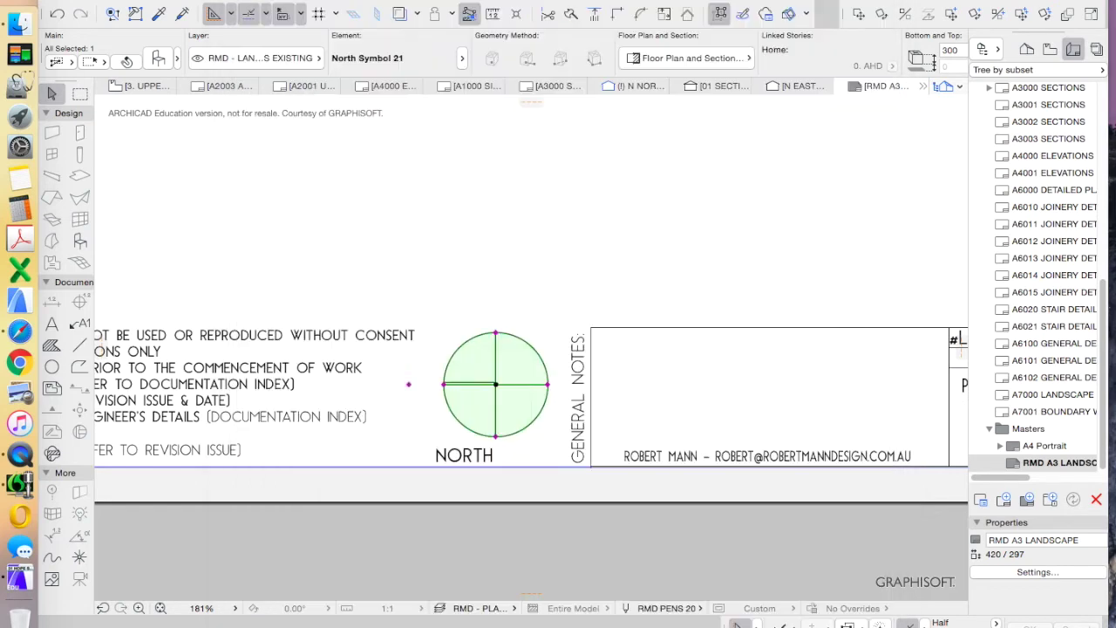
click(543, 312)
scroll(526, 400, down, 3)
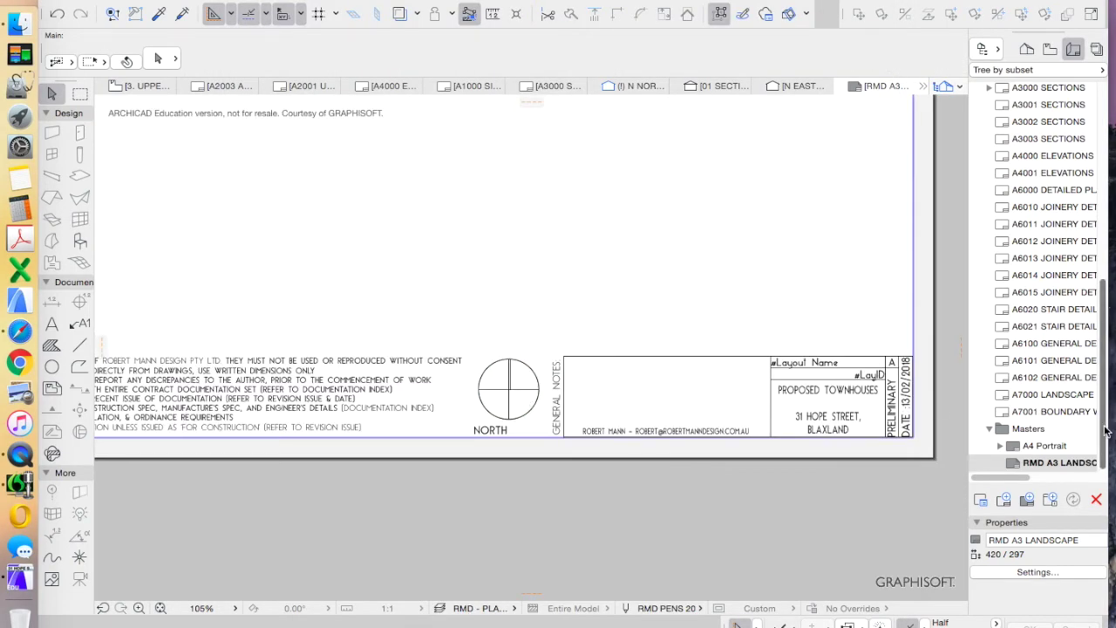
scroll(1081, 349, up, 10)
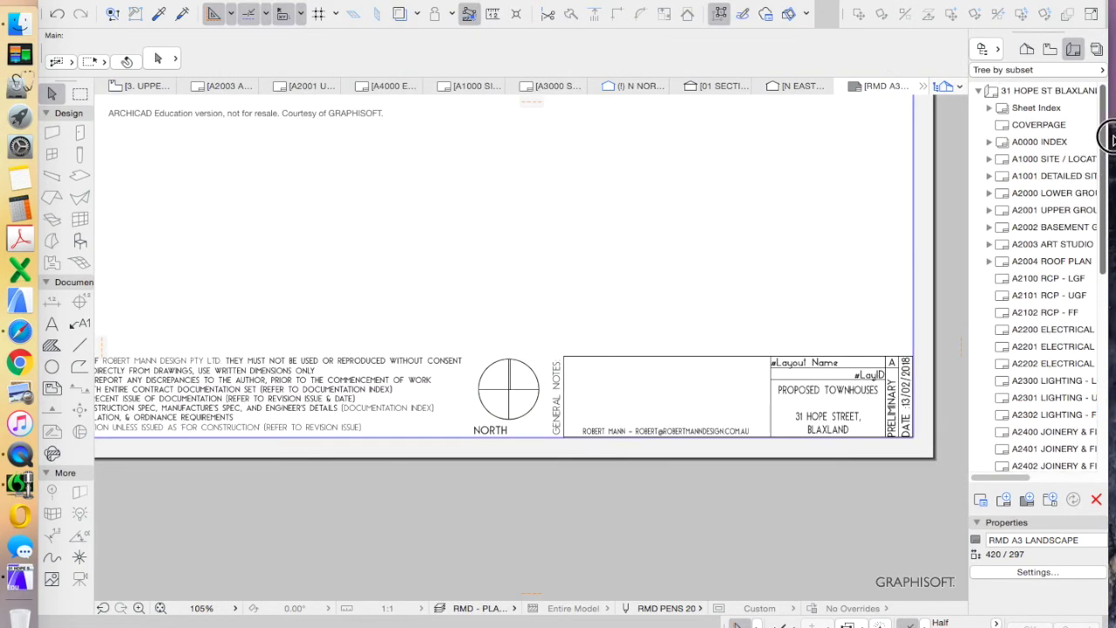
Open the 0. AHD story from the Project Map and zoom to the TRUE NORTH line
click(1027, 50)
double_click(1052, 157)
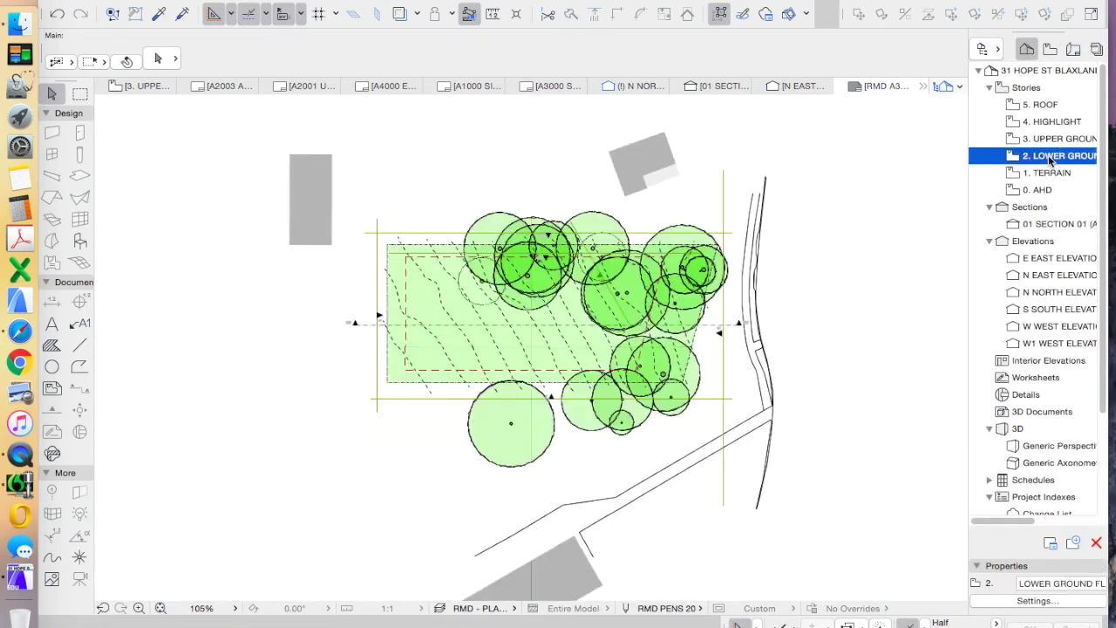
scroll(871, 174, up, 10)
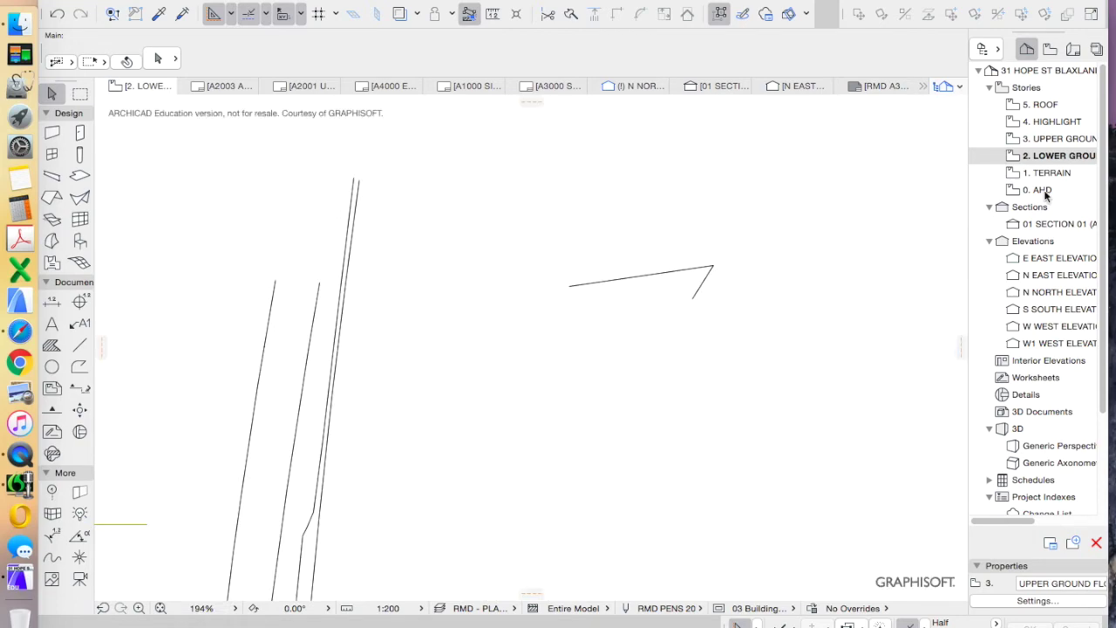
double_click(1038, 189)
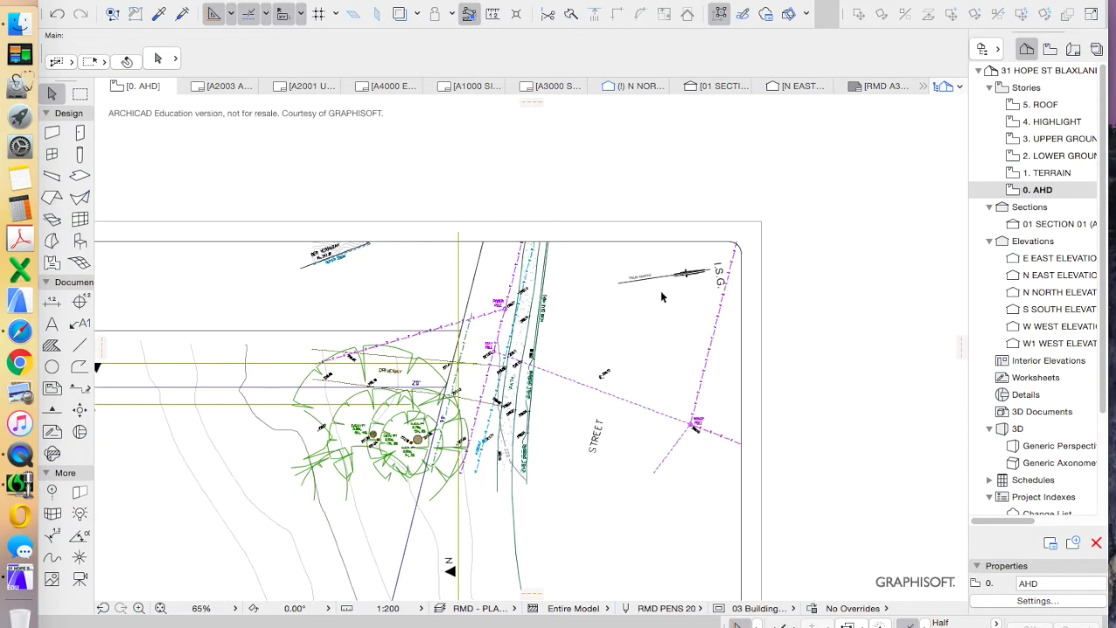
scroll(654, 277, down, 3)
scroll(671, 271, up, 10)
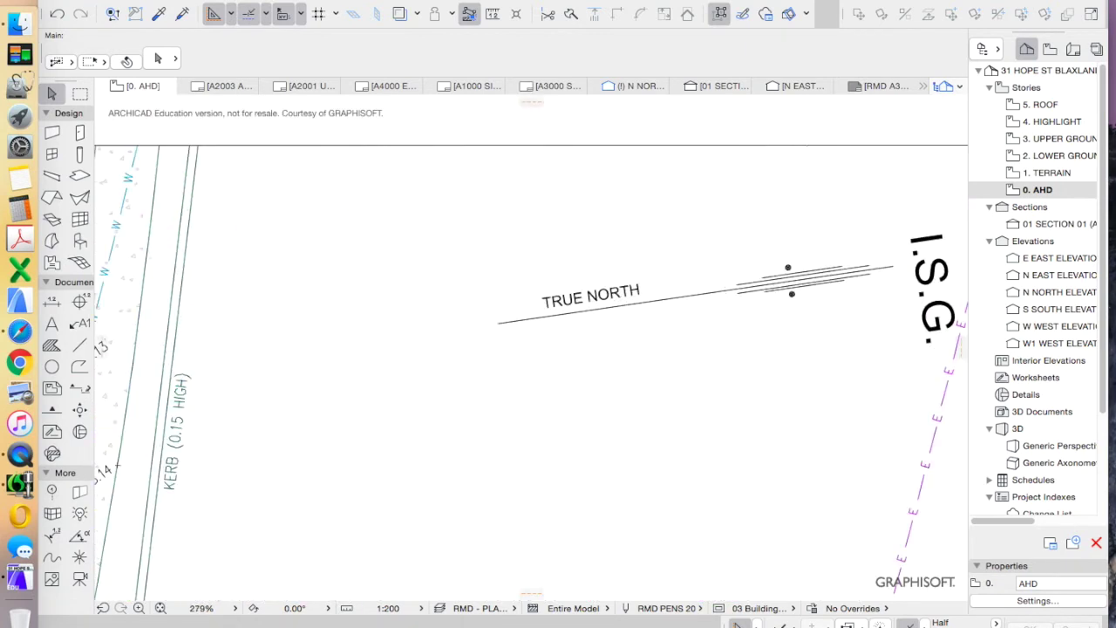
Set Project North by picking an origin and a point along the TRUE NORTH line
click(353, 0)
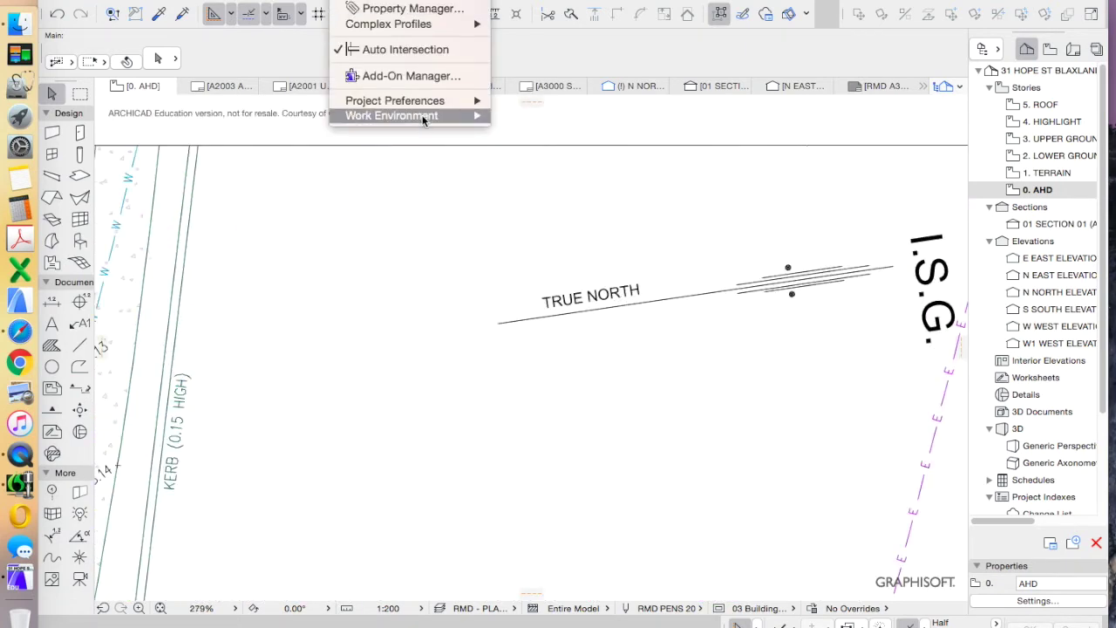
mouse_move(425, 119)
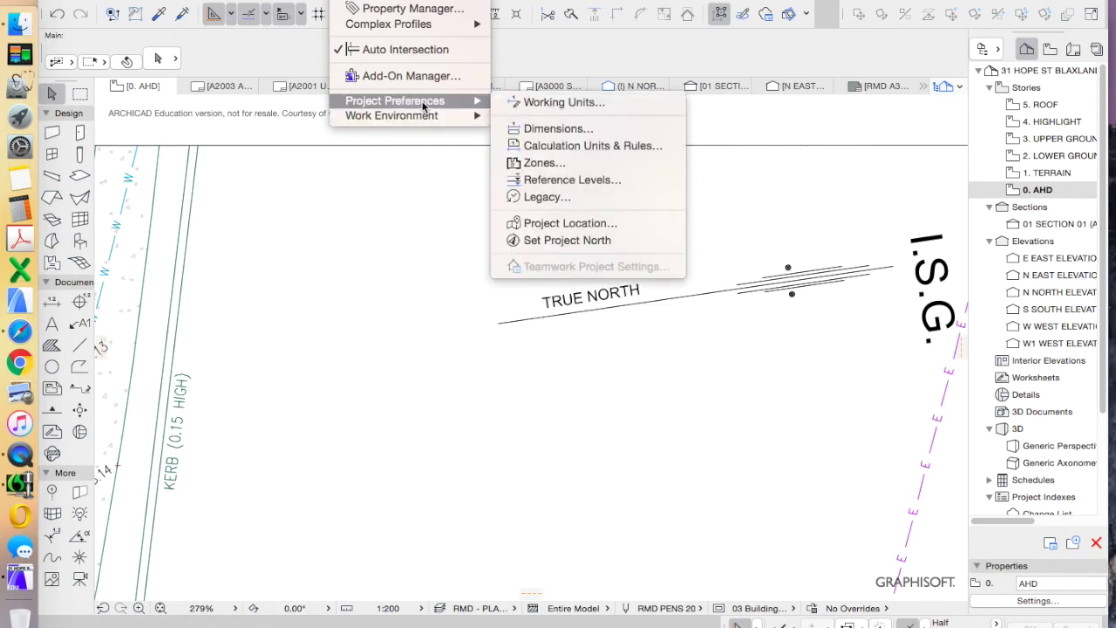
click(580, 241)
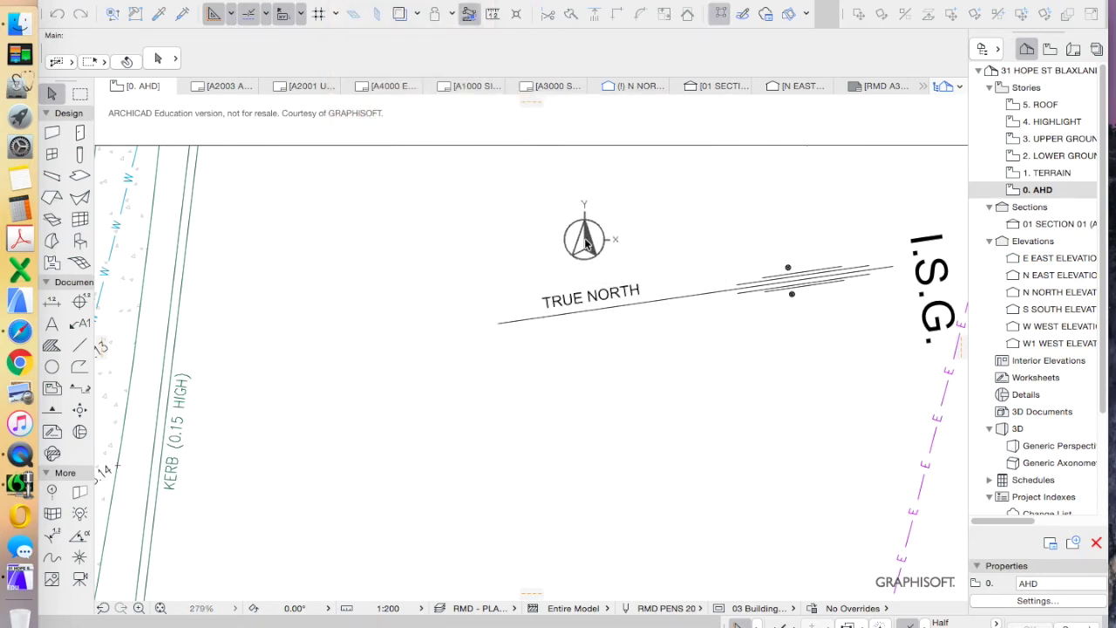
click(497, 324)
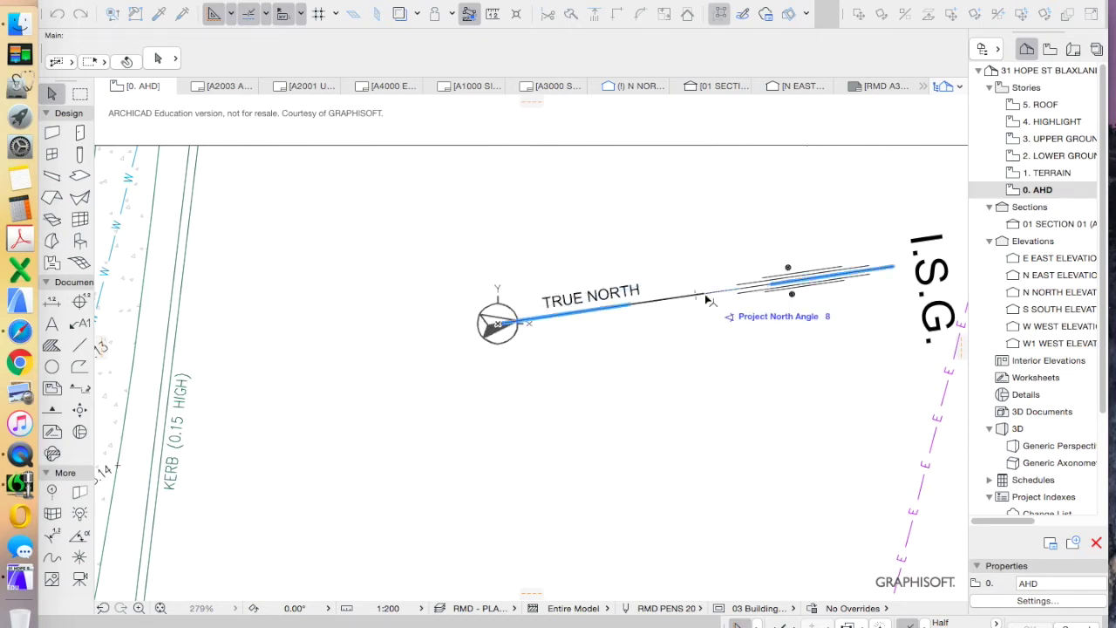
click(706, 299)
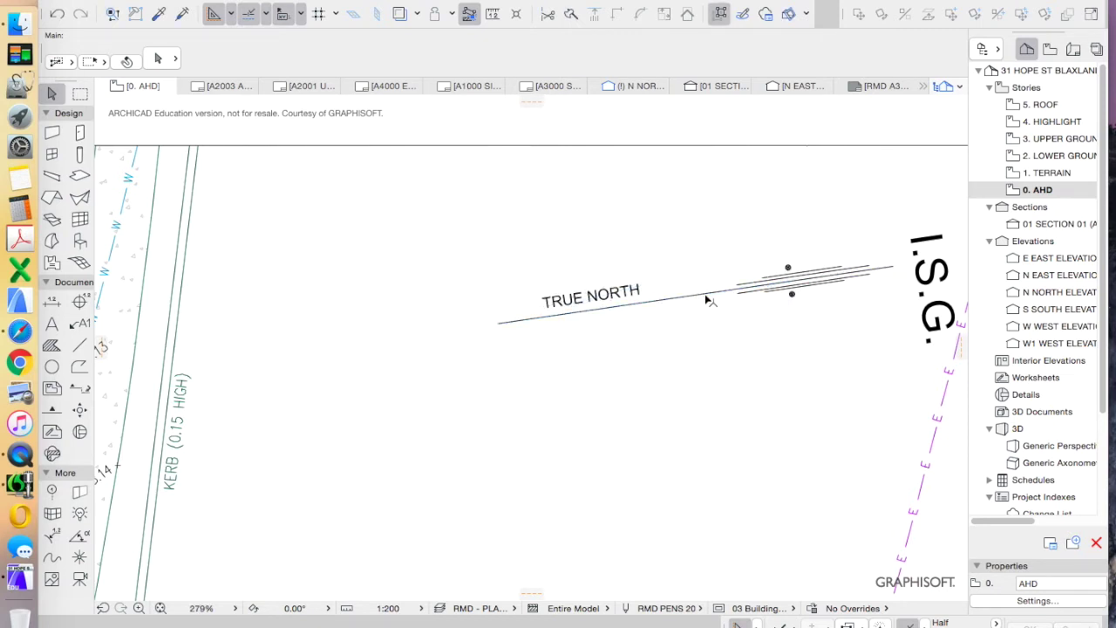
click(1073, 49)
scroll(1059, 409, down, 5)
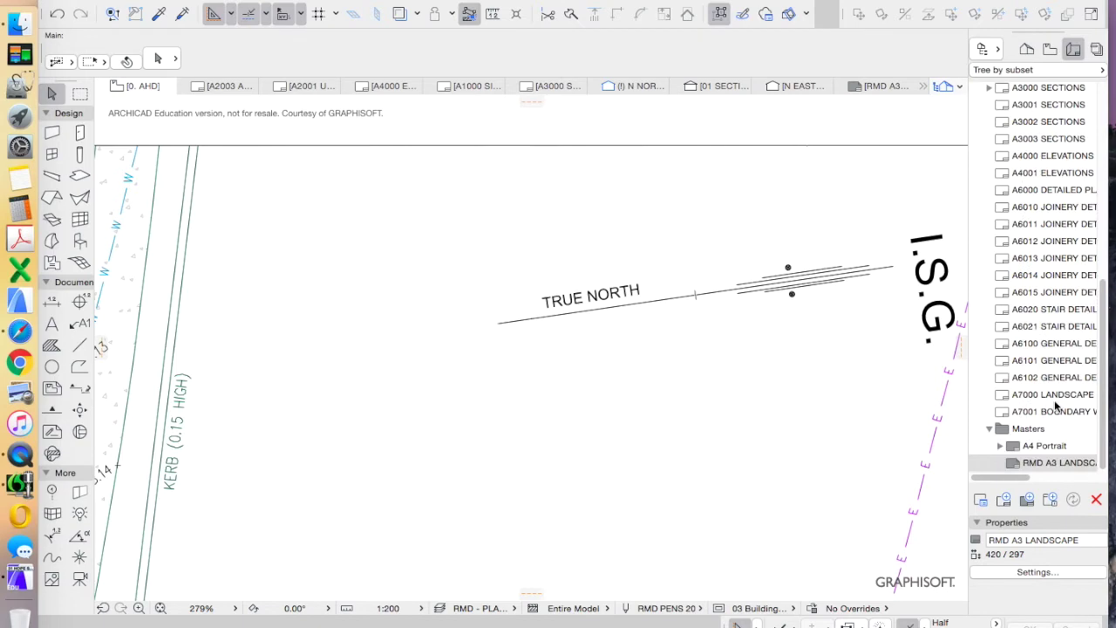
Open the RMD A3 LANDSCAPE master and centre the NORTH text under the circle
double_click(1058, 462)
scroll(492, 449, up, 5)
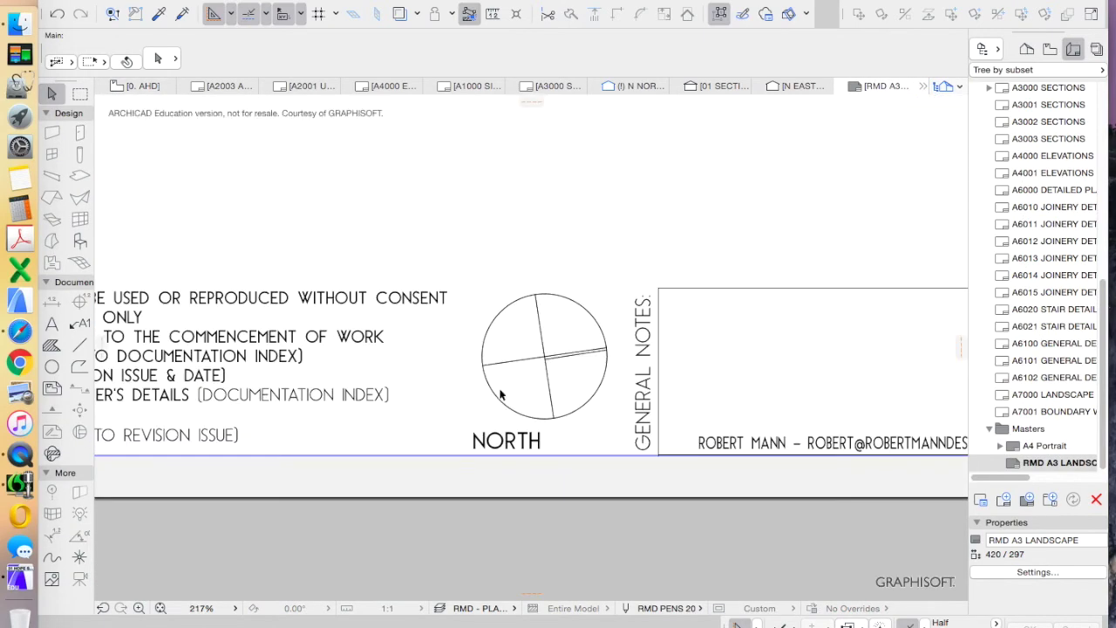
scroll(514, 383, down, 2)
scroll(541, 366, up, 4)
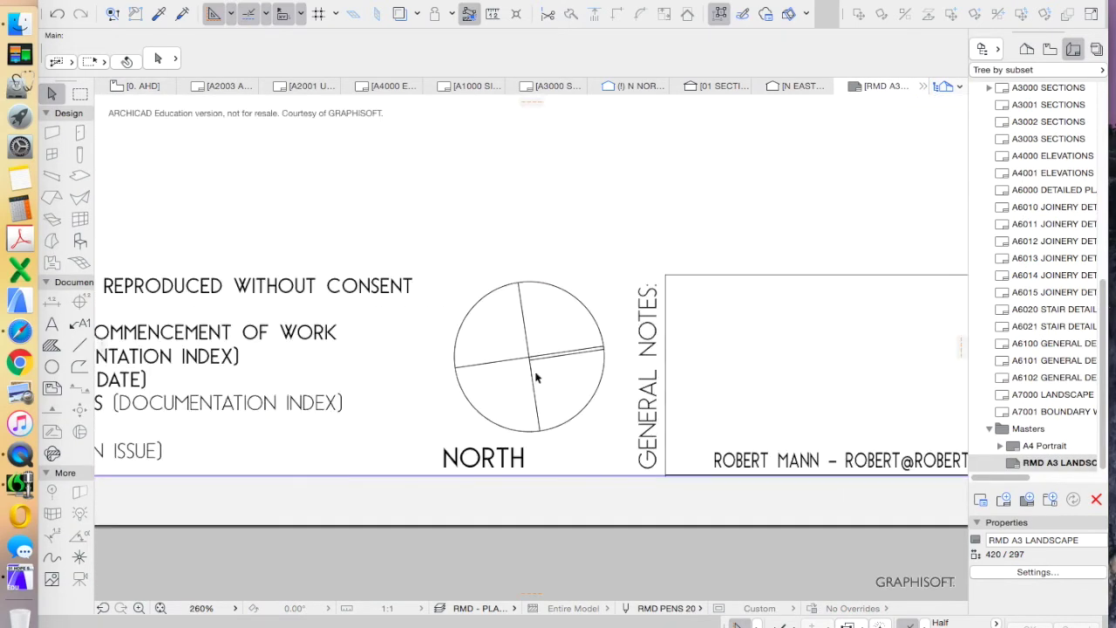
drag(485, 462, 556, 387)
click(556, 387)
scroll(562, 367, down, 6)
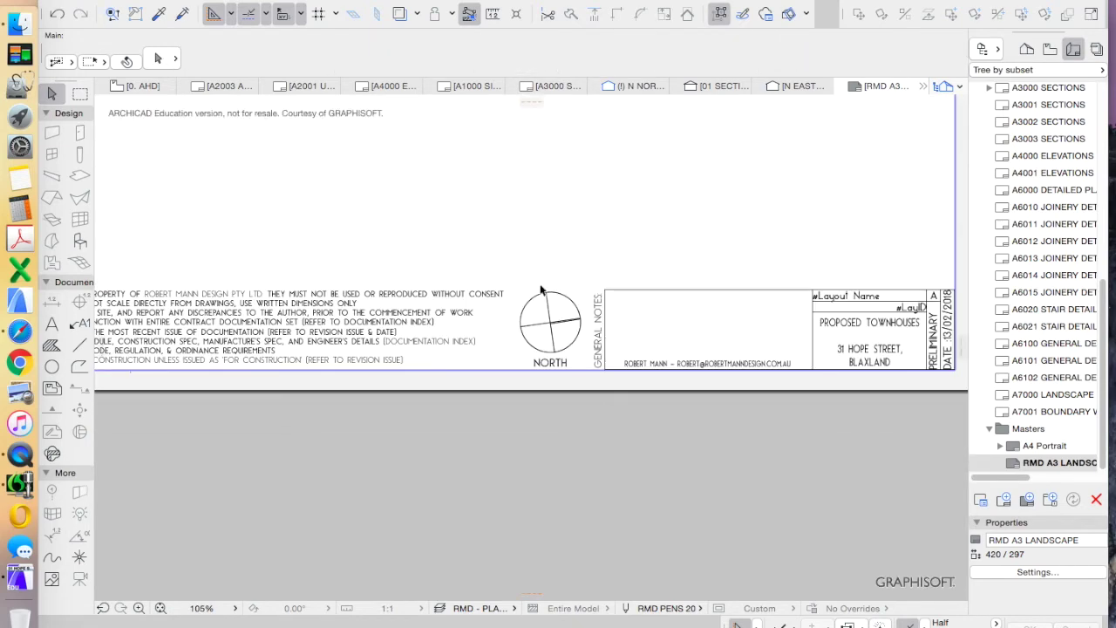
scroll(579, 357, up, 4)
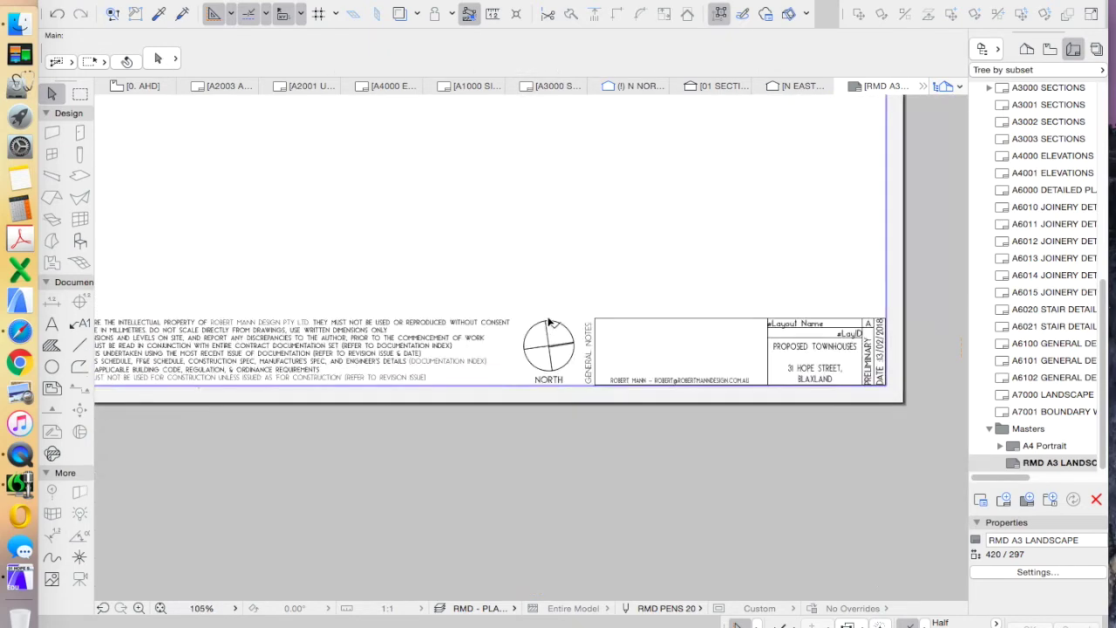
scroll(585, 392, down, 6)
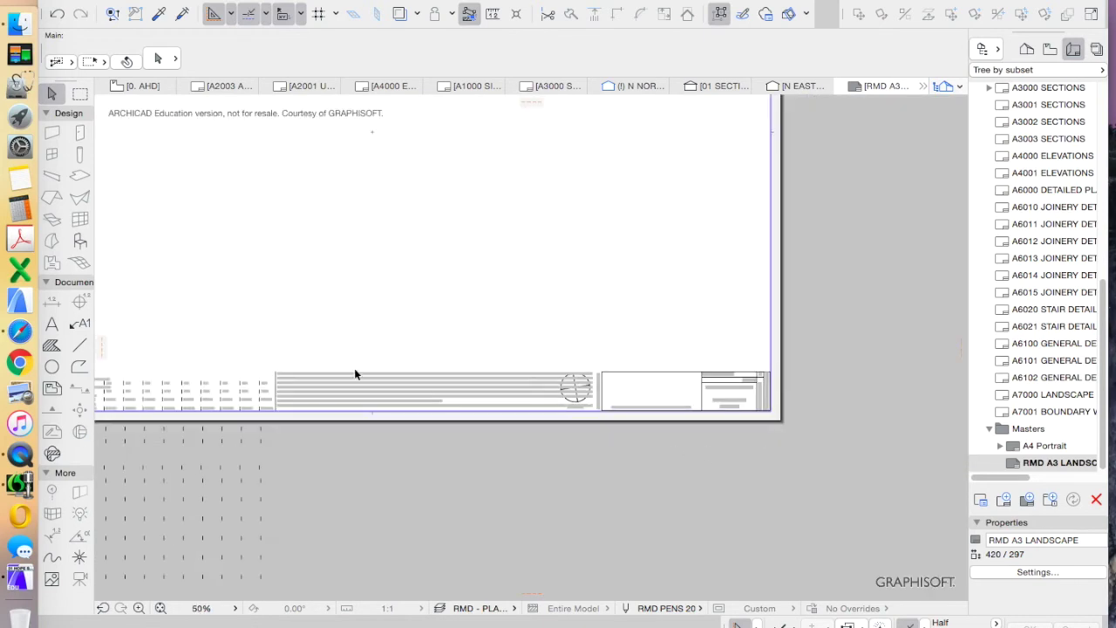
scroll(498, 435, down, 6)
scroll(474, 423, up, 4)
scroll(491, 424, down, 1)
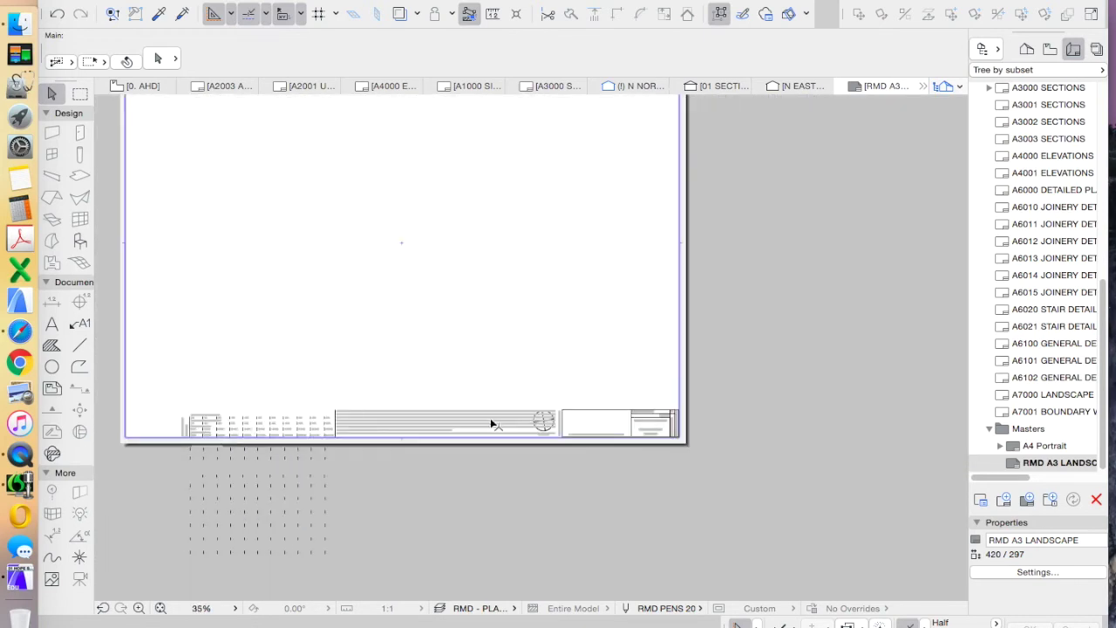
scroll(585, 424, down, 4)
Check the Options menu's project preferences without changing anything
click(358, 0)
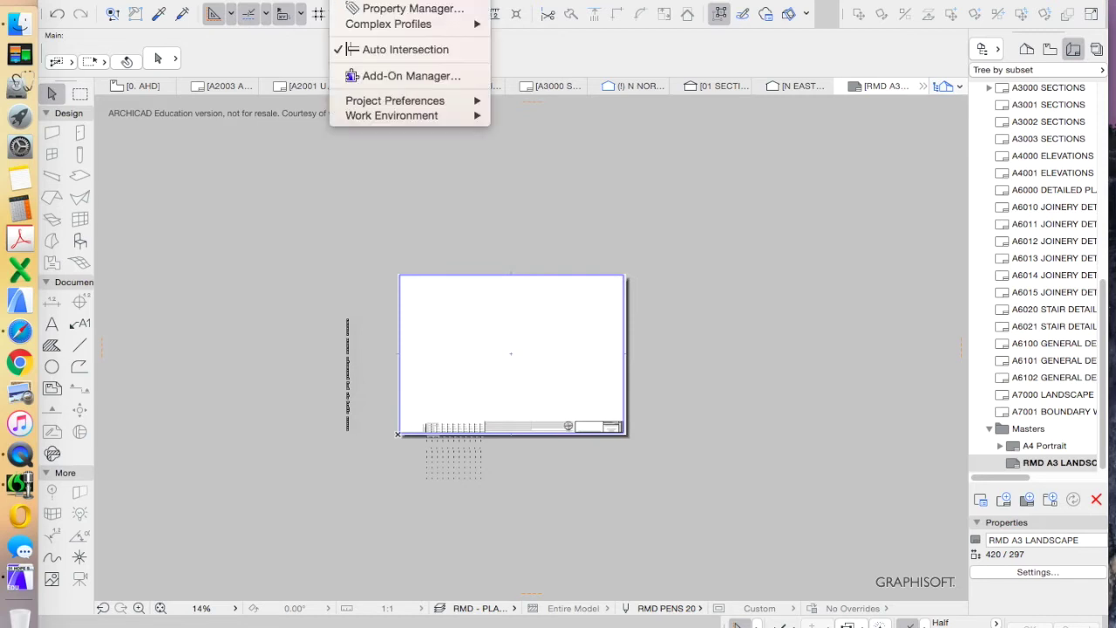
click(624, 291)
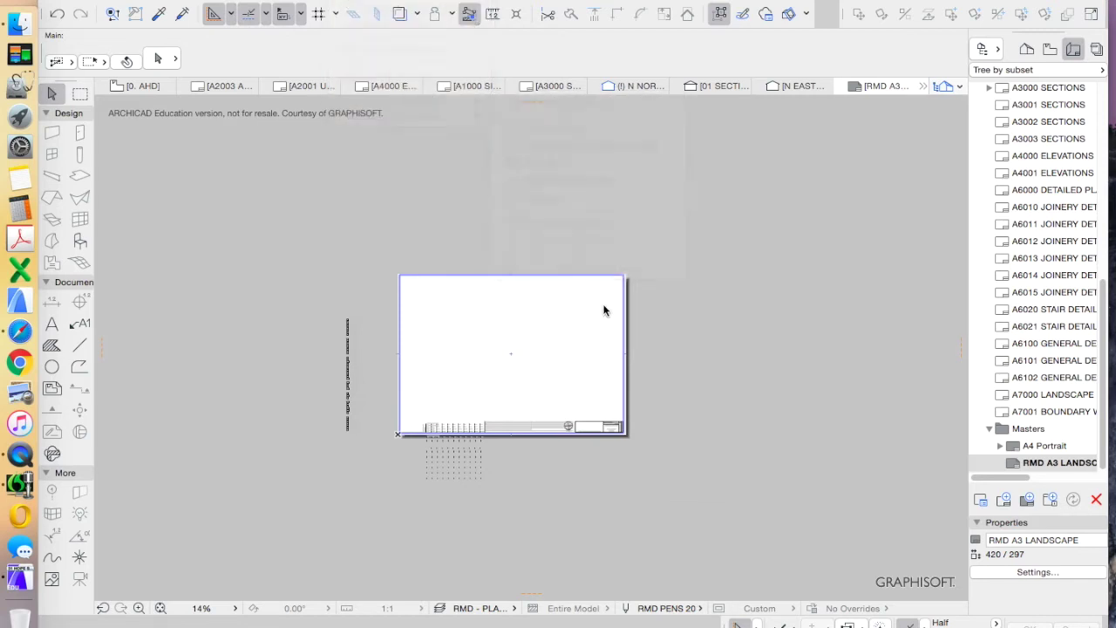
scroll(571, 443, up, 4)
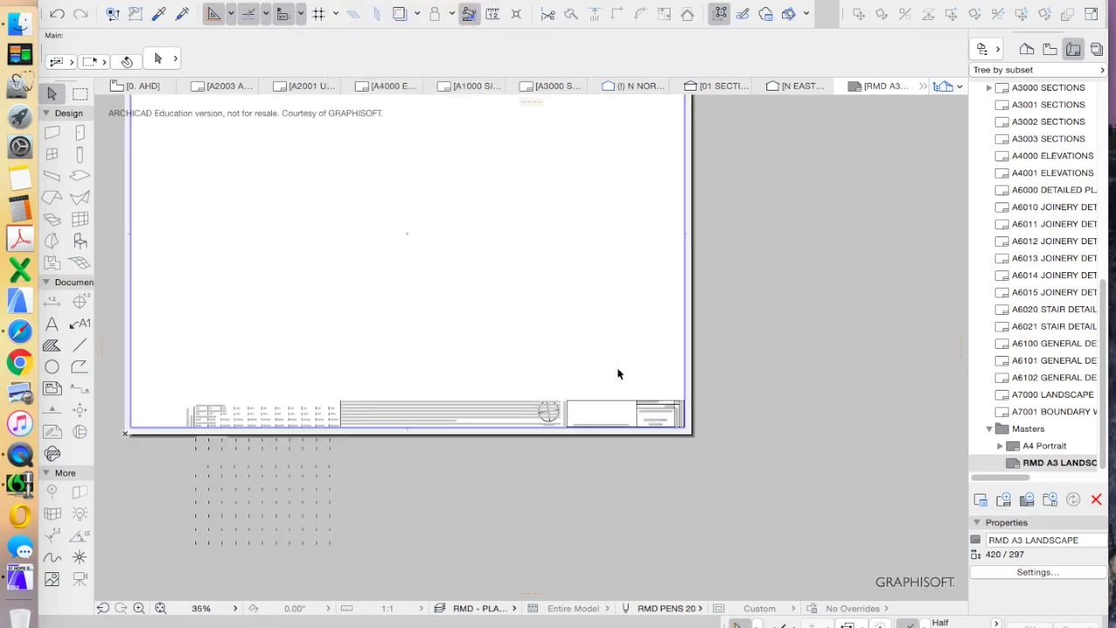
scroll(491, 287, up, 4)
click(358, 0)
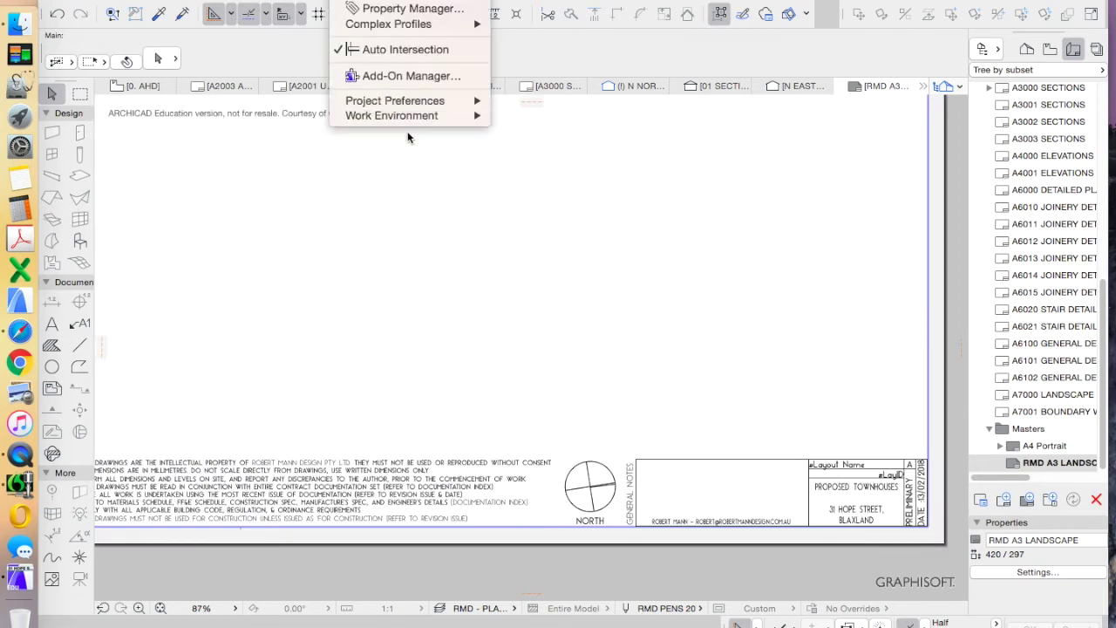
mouse_move(417, 100)
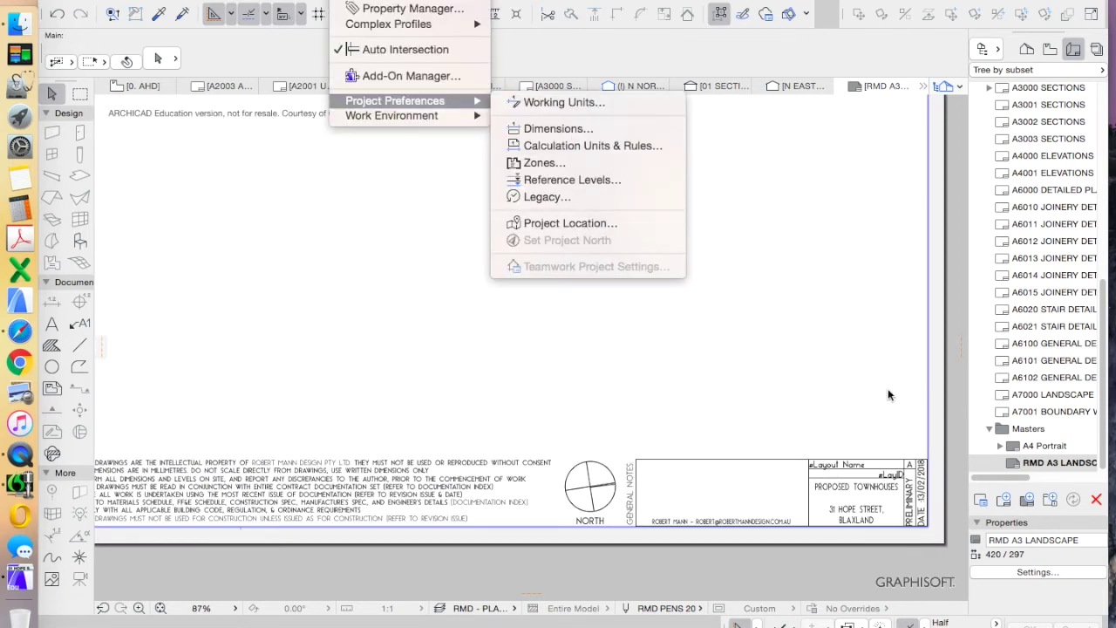
click(818, 383)
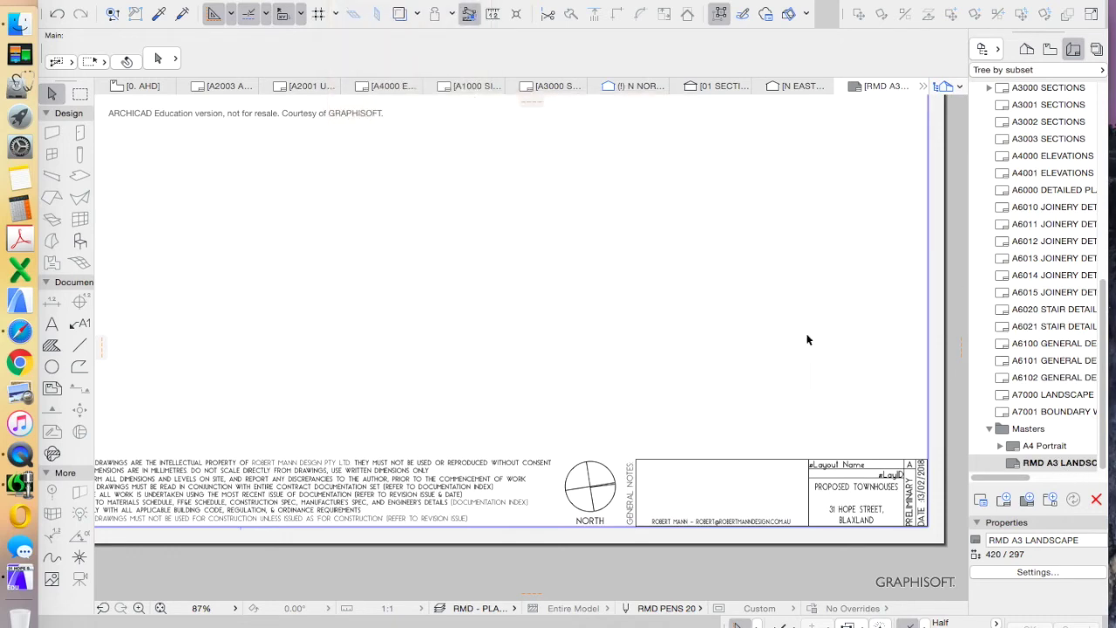
scroll(805, 349, down, 3)
click(1029, 50)
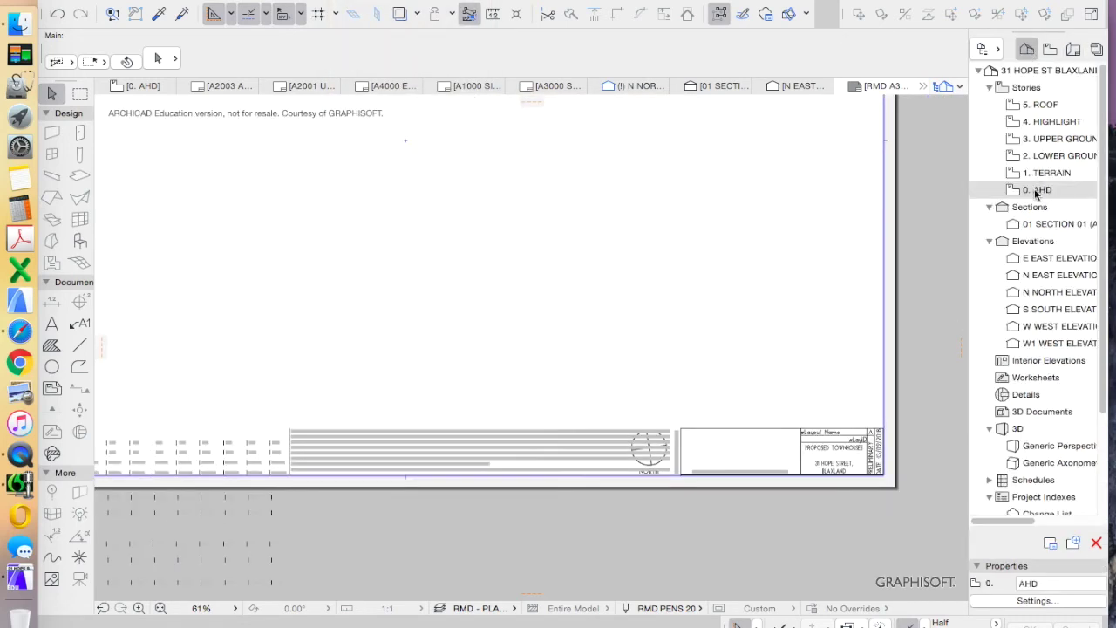
Open the A1000 SITE / LOCATION layout from the Navigator
click(1049, 48)
click(1027, 49)
scroll(660, 450, up, 5)
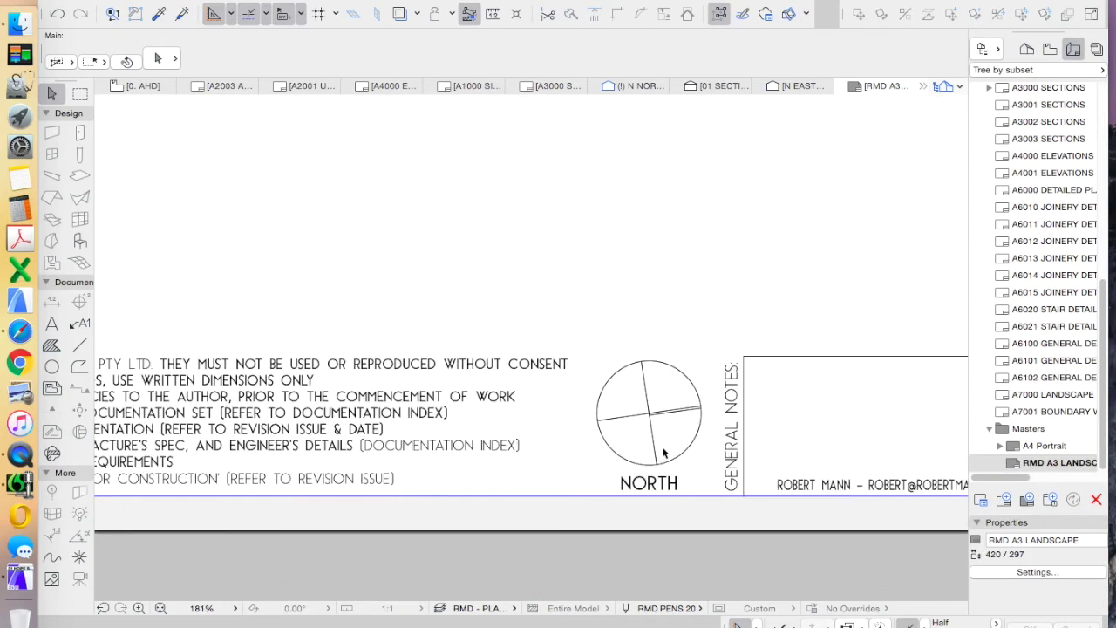
scroll(613, 408, down, 5)
scroll(703, 438, down, 5)
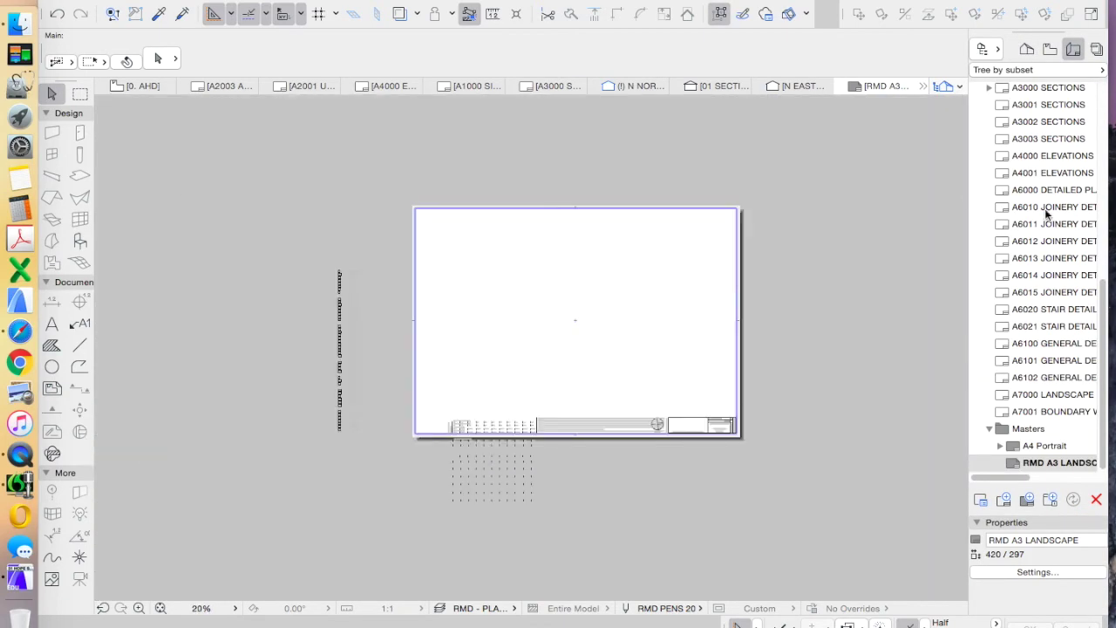
scroll(1094, 251, up, 2)
scroll(1093, 251, up, 5)
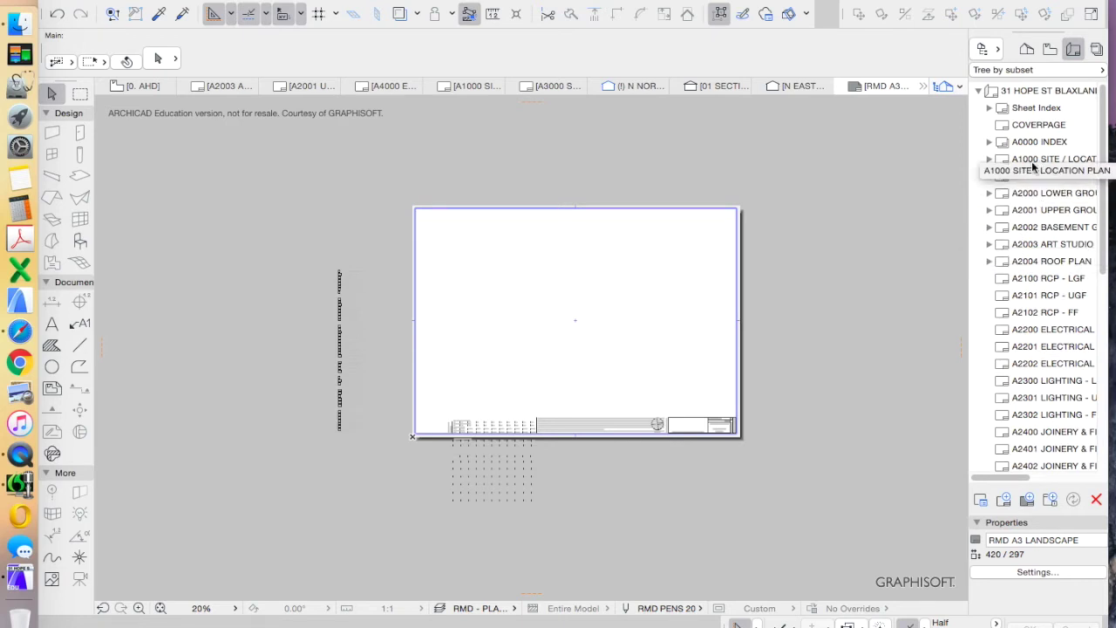
double_click(1042, 159)
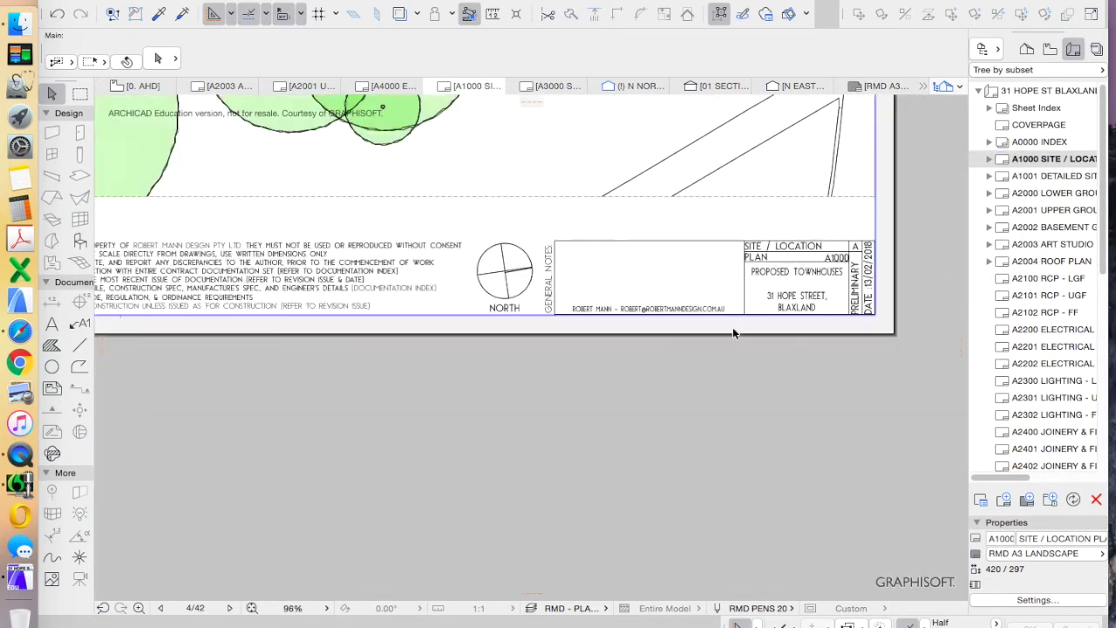
scroll(1076, 319, down, 5)
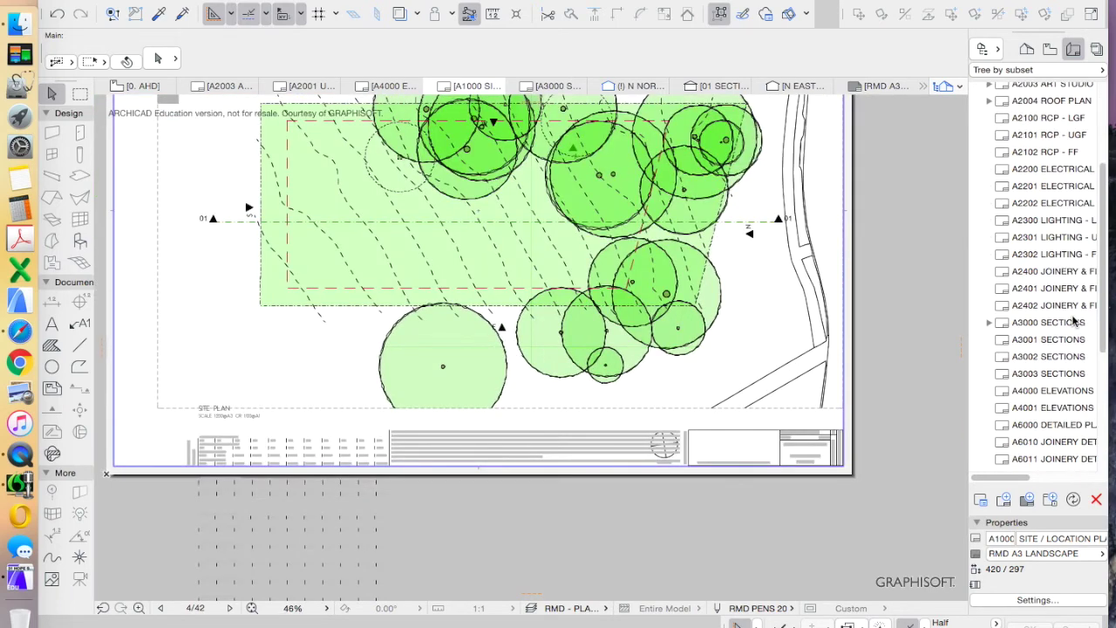
Open the A3000 SECTIONS layout and zoom in on its title block's north symbol
double_click(1031, 310)
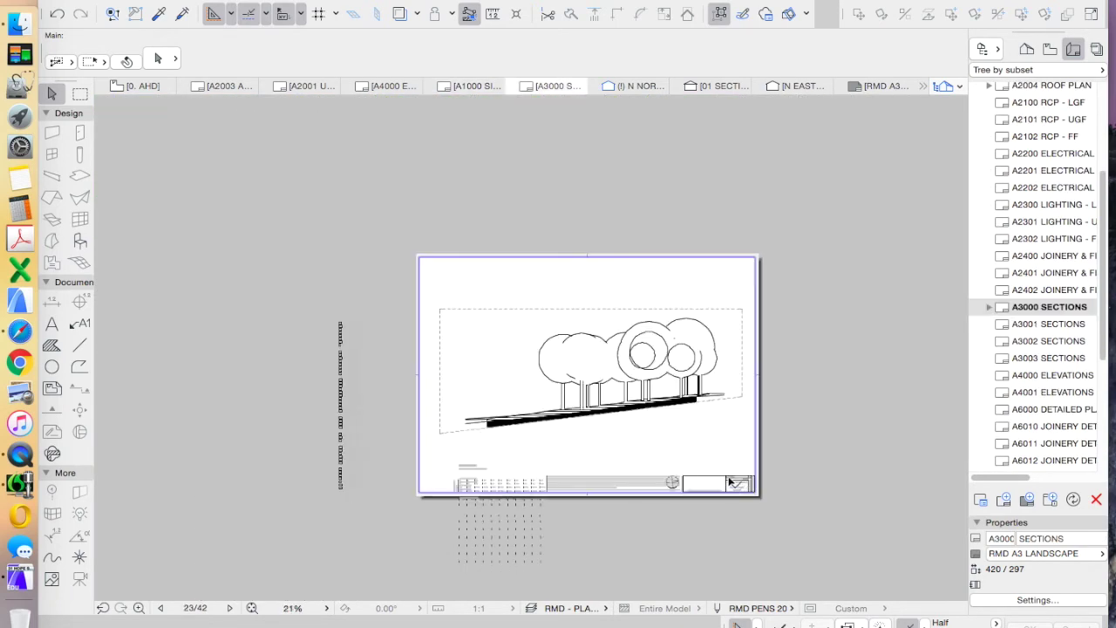
scroll(732, 492, up, 10)
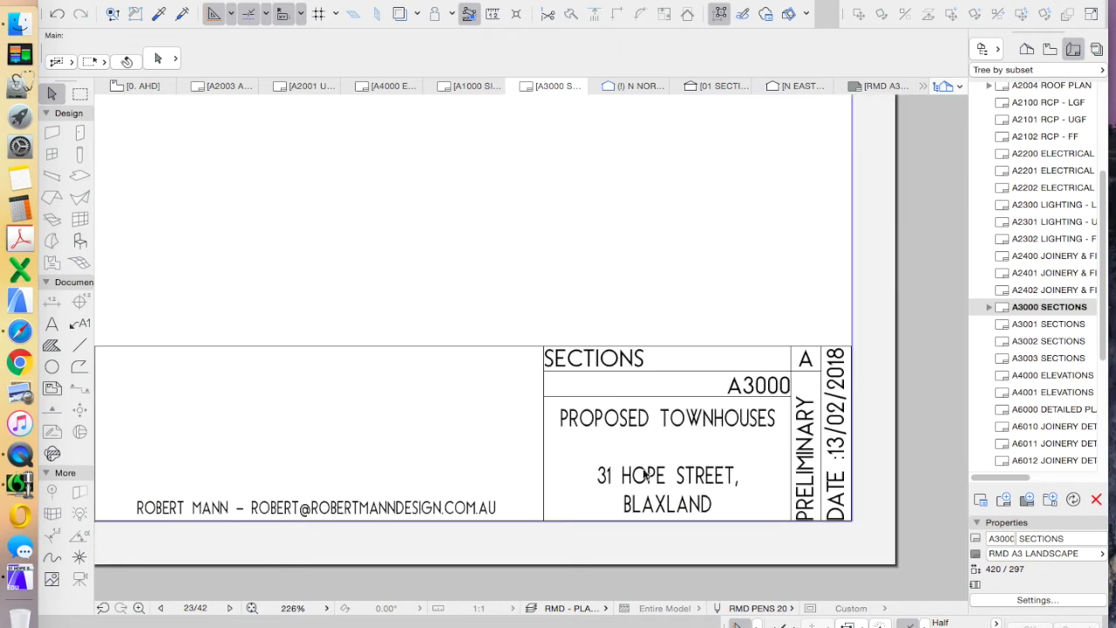
scroll(535, 504, down, 5)
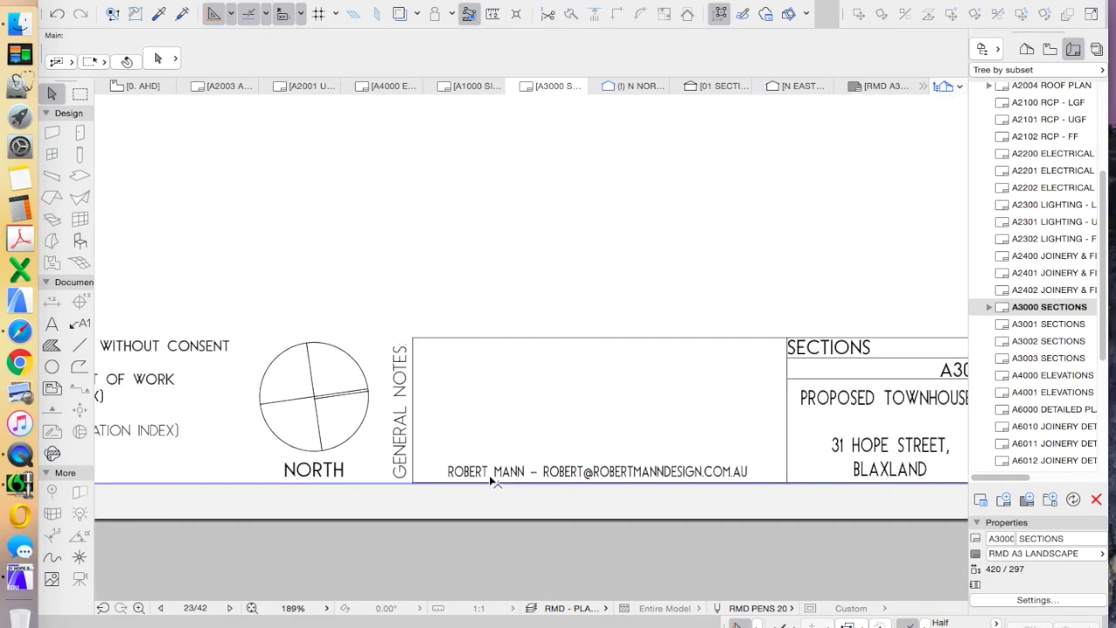
scroll(527, 477, down, 7)
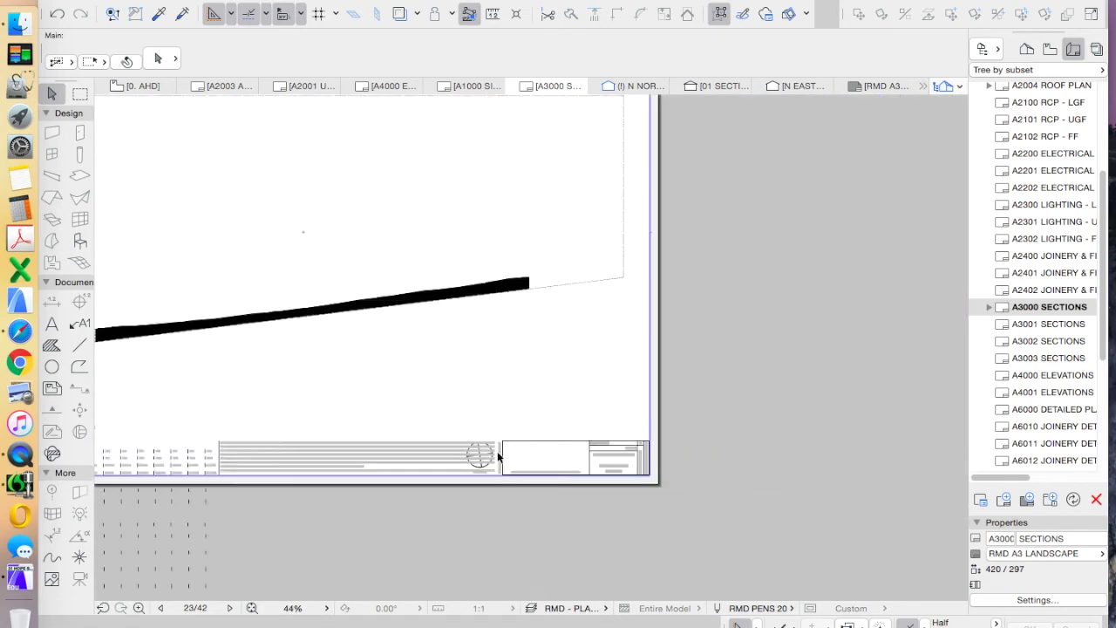
scroll(469, 462, up, 5)
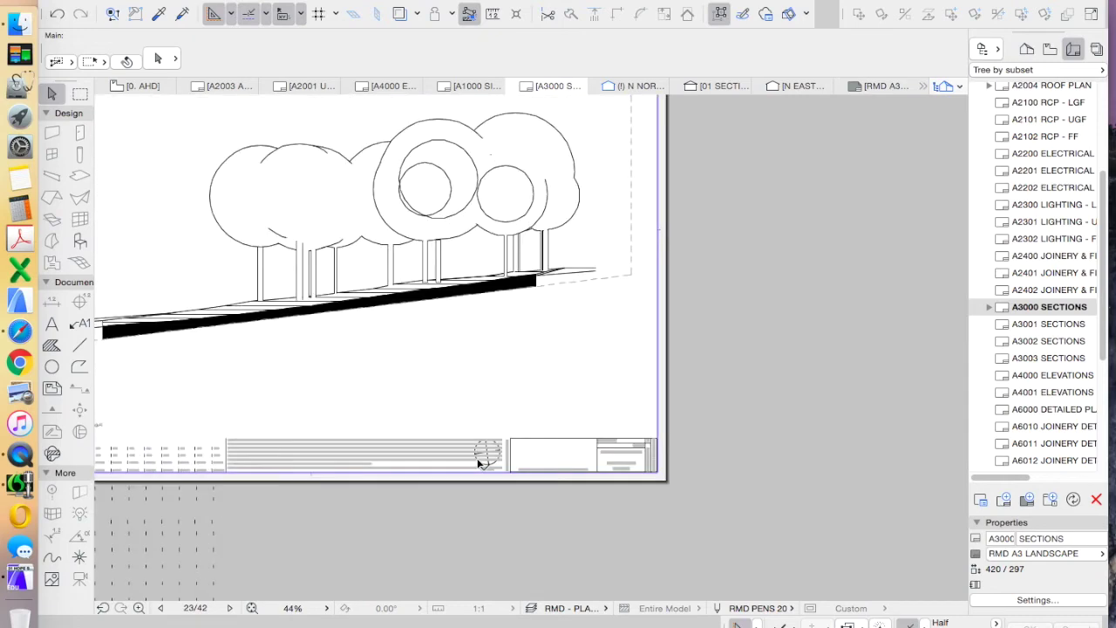
scroll(475, 471, down, 3)
scroll(478, 476, down, 3)
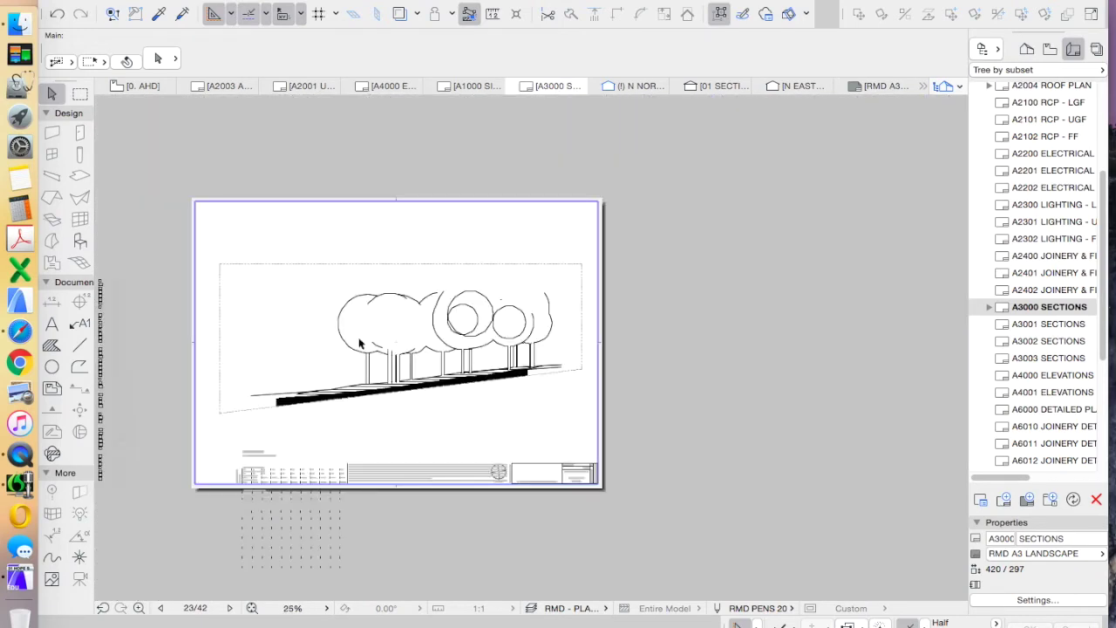
scroll(516, 485, up, 5)
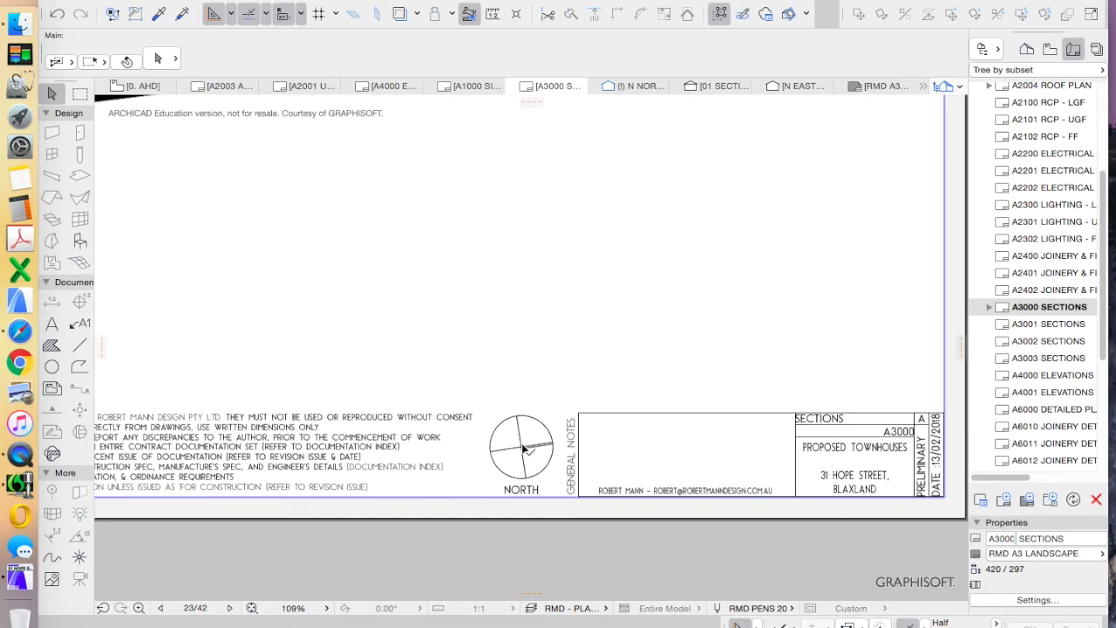
click(524, 447)
Set the Fill tool to Cavity pattern, background pen 11, no outline
scroll(523, 448, up, 2)
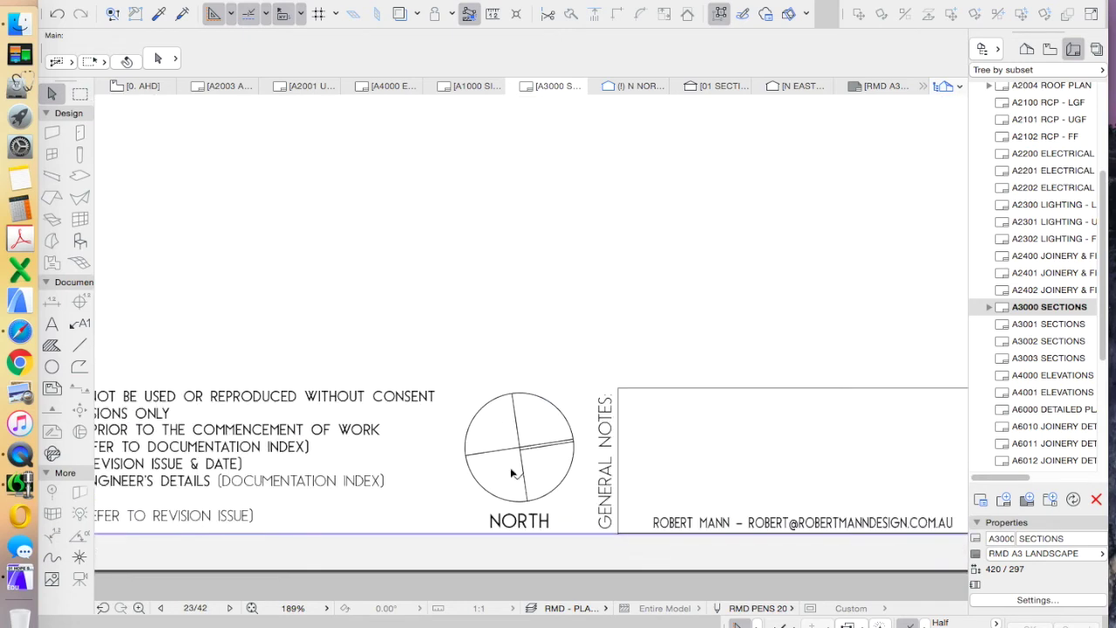
click(52, 346)
click(558, 58)
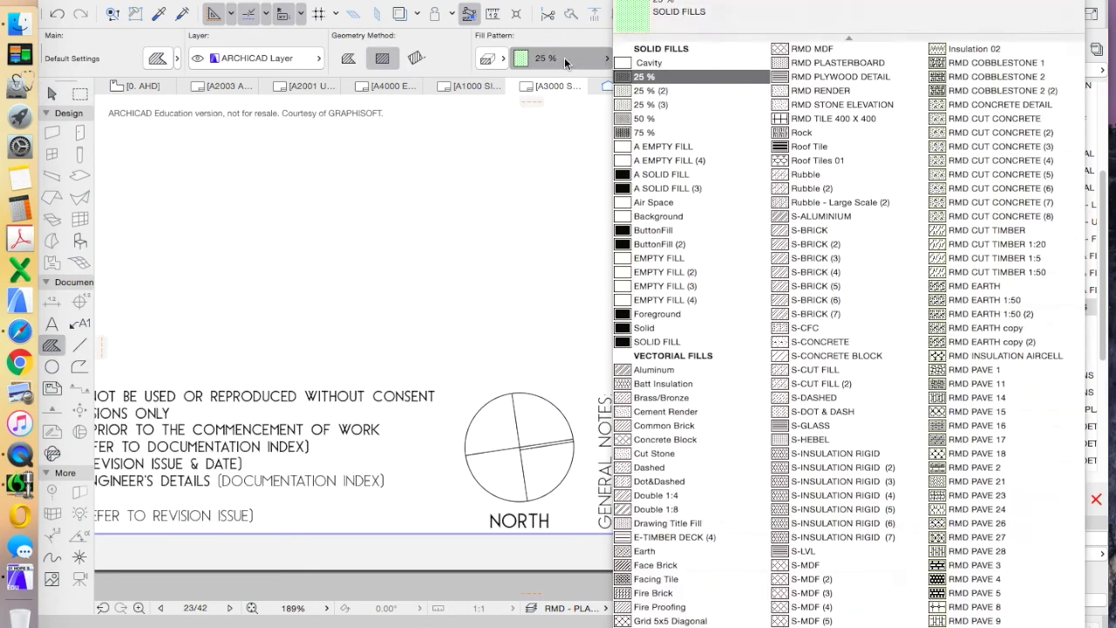
click(675, 63)
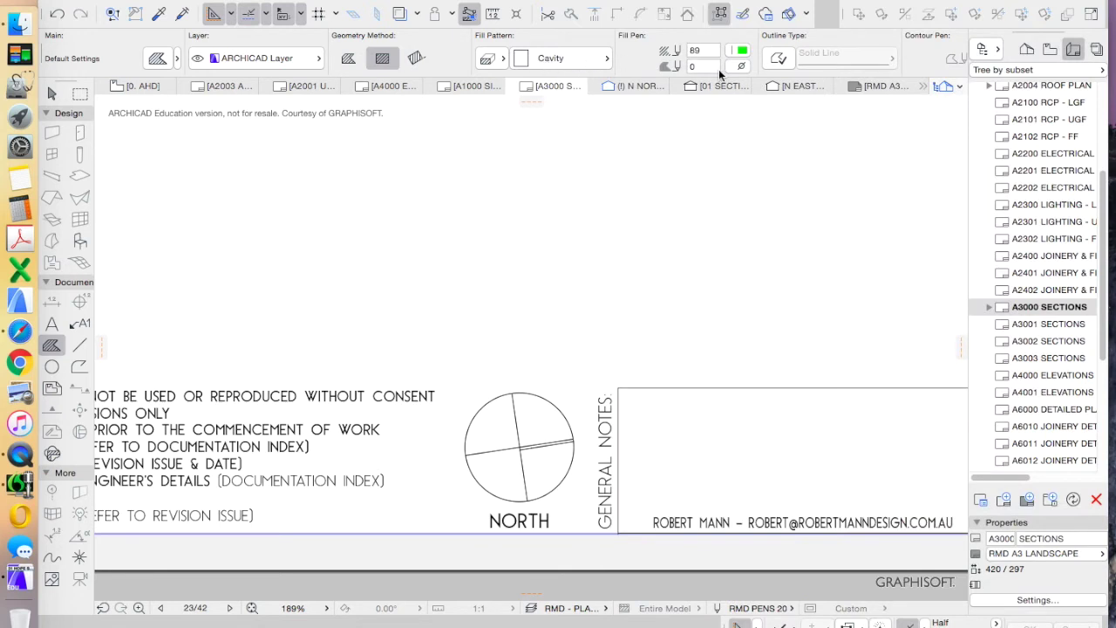
click(739, 67)
click(880, 68)
click(773, 61)
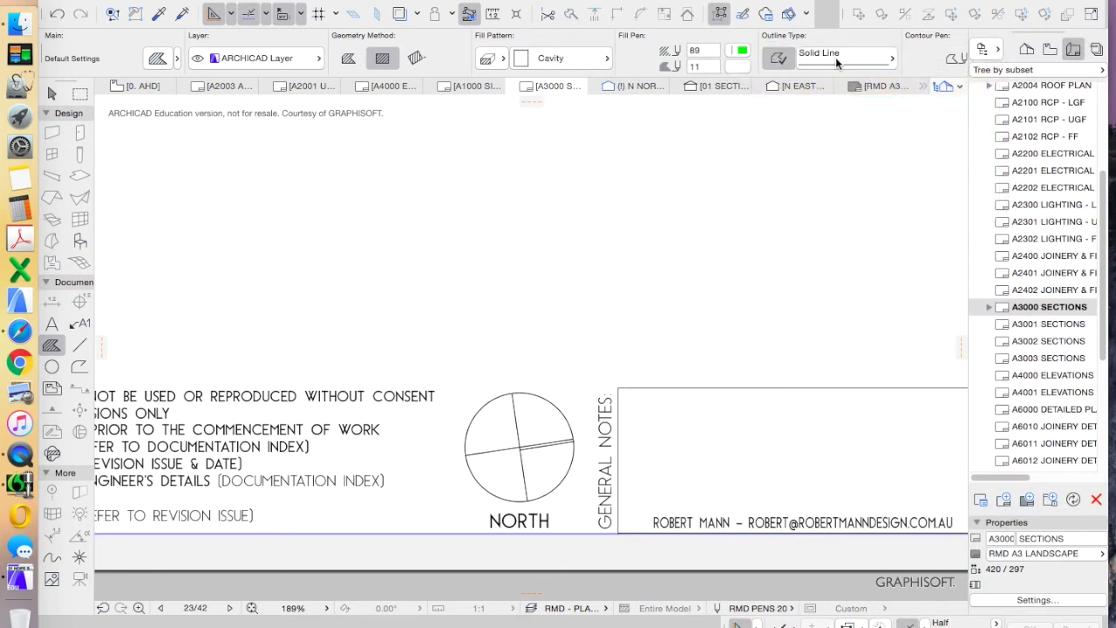
click(775, 58)
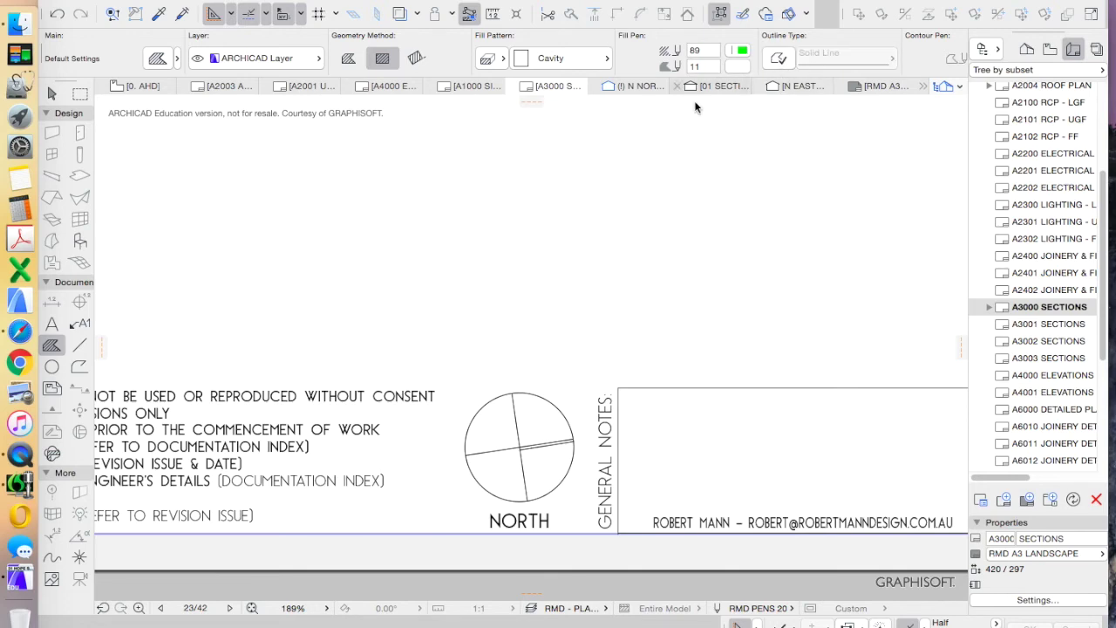
Draw a rectangular fill covering the north symbol circle on the A3000 sheet
scroll(508, 526, up, 3)
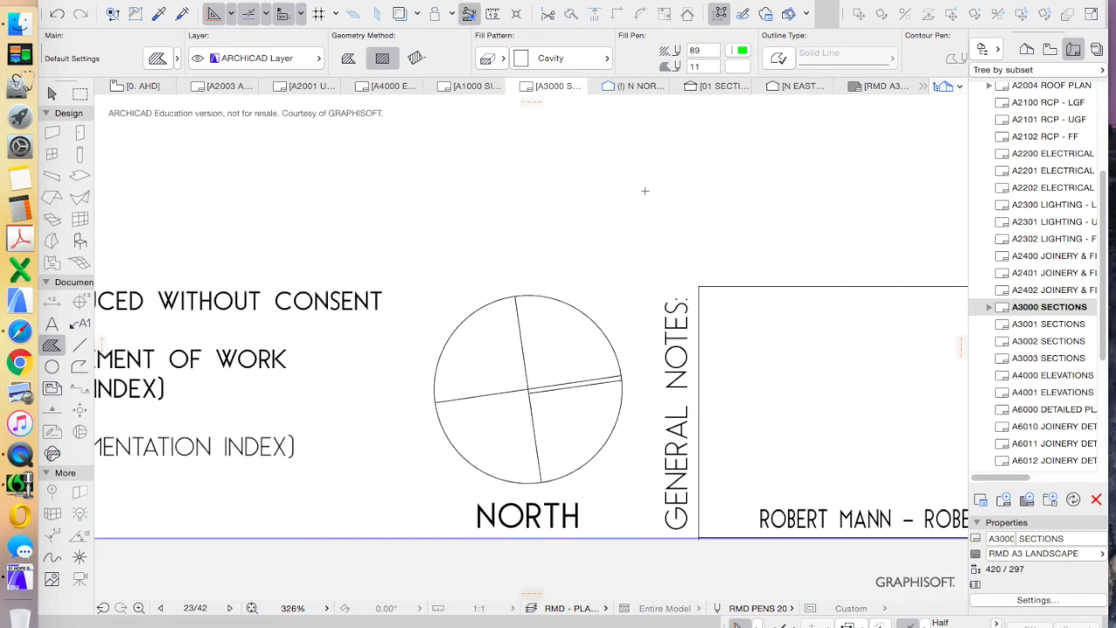
click(421, 280)
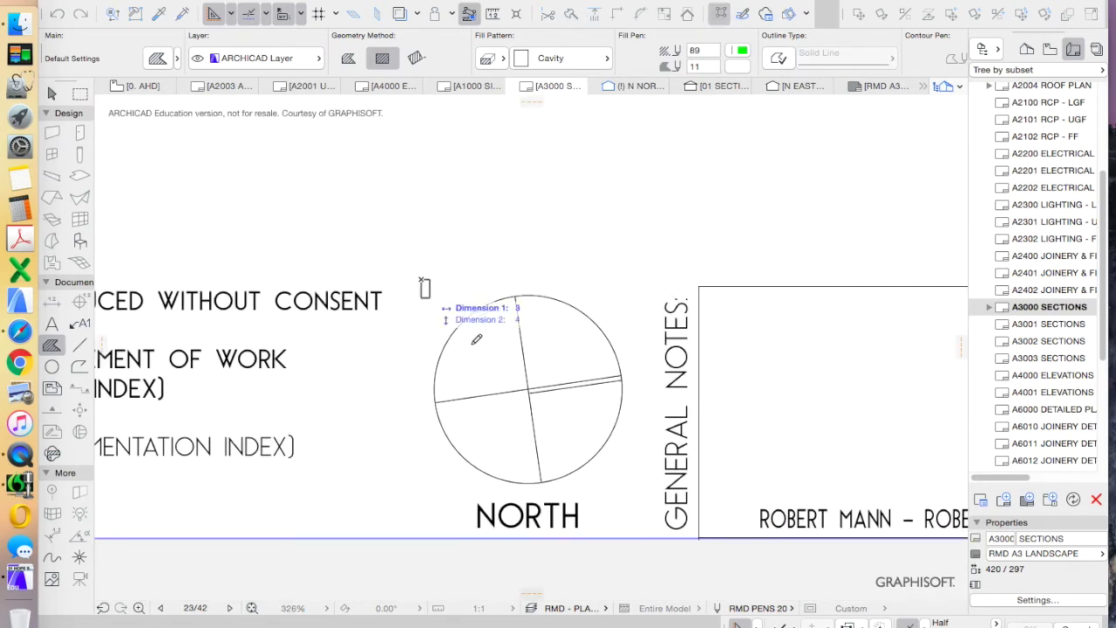
click(633, 487)
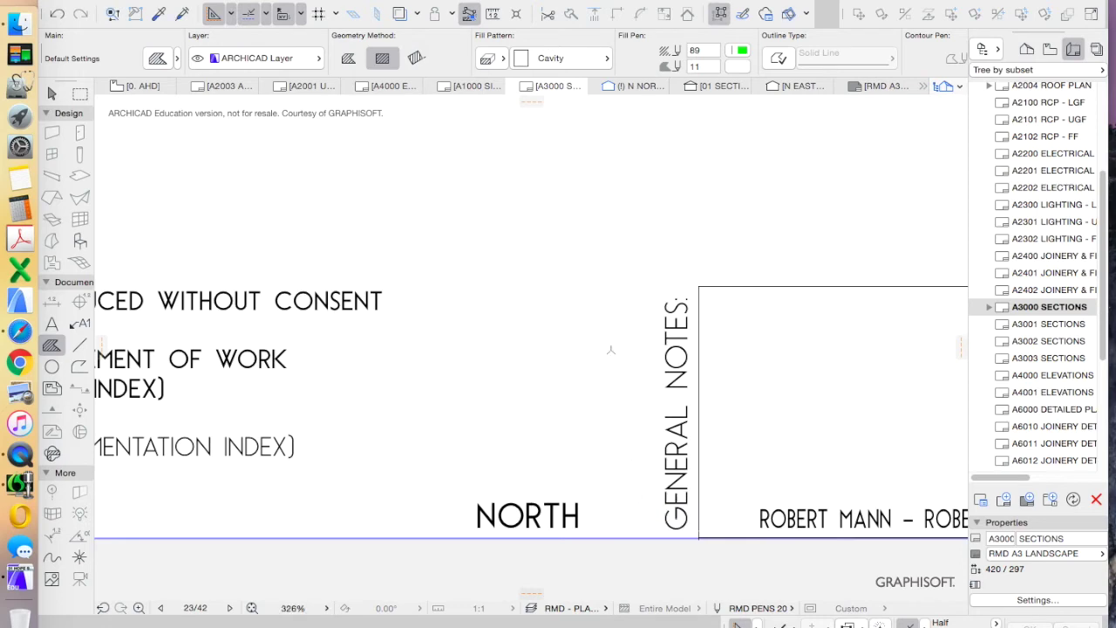
scroll(601, 347, down, 3)
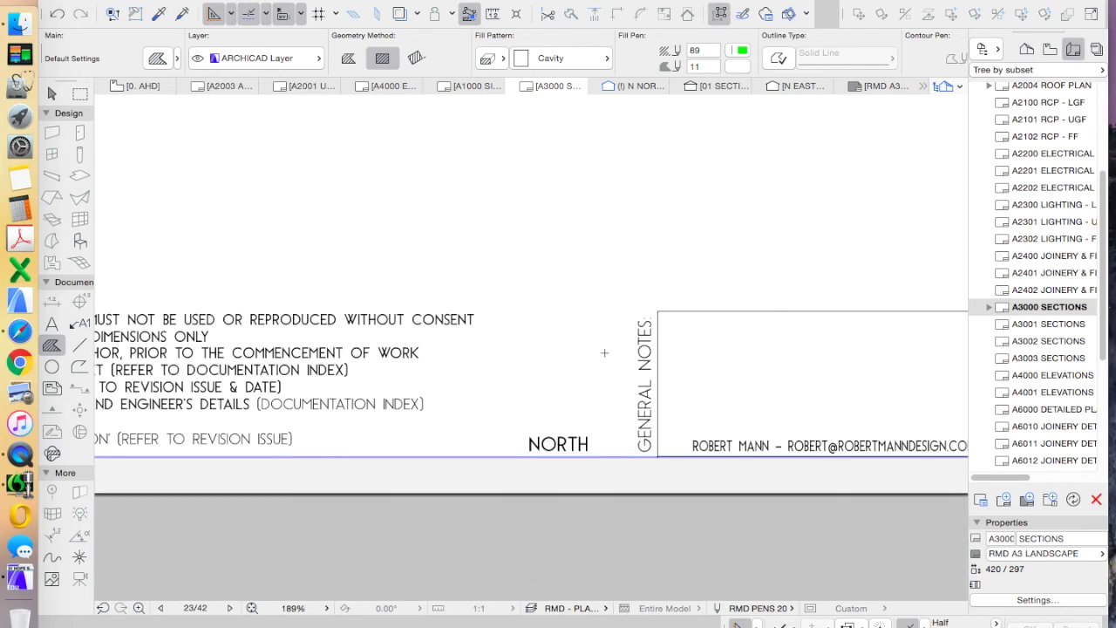
click(613, 428)
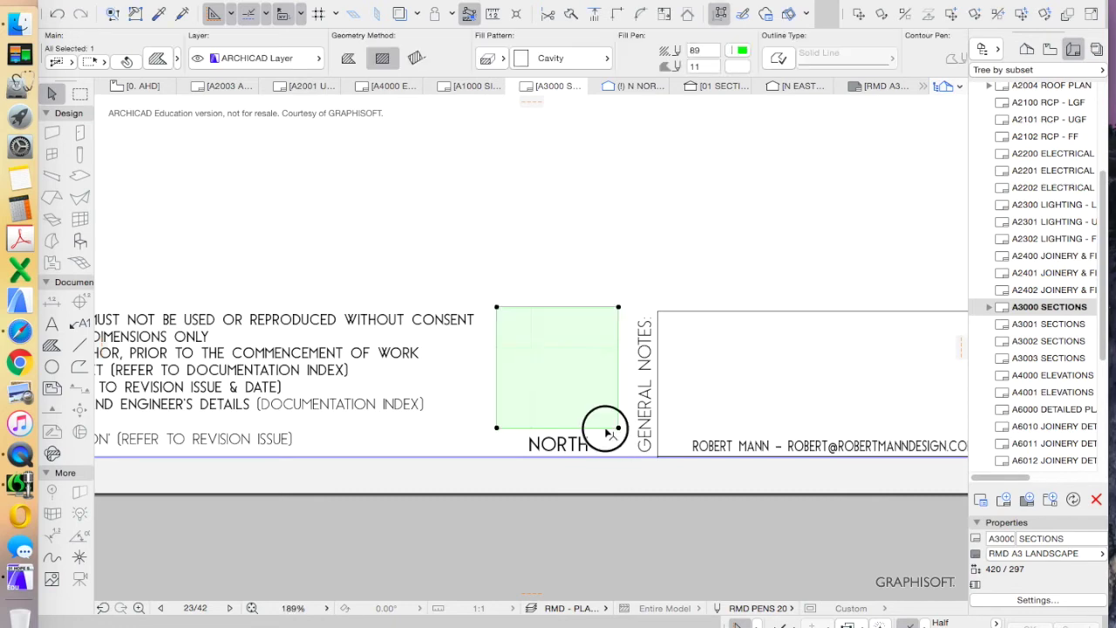
click(603, 427)
scroll(609, 463, up, 3)
key(Escape)
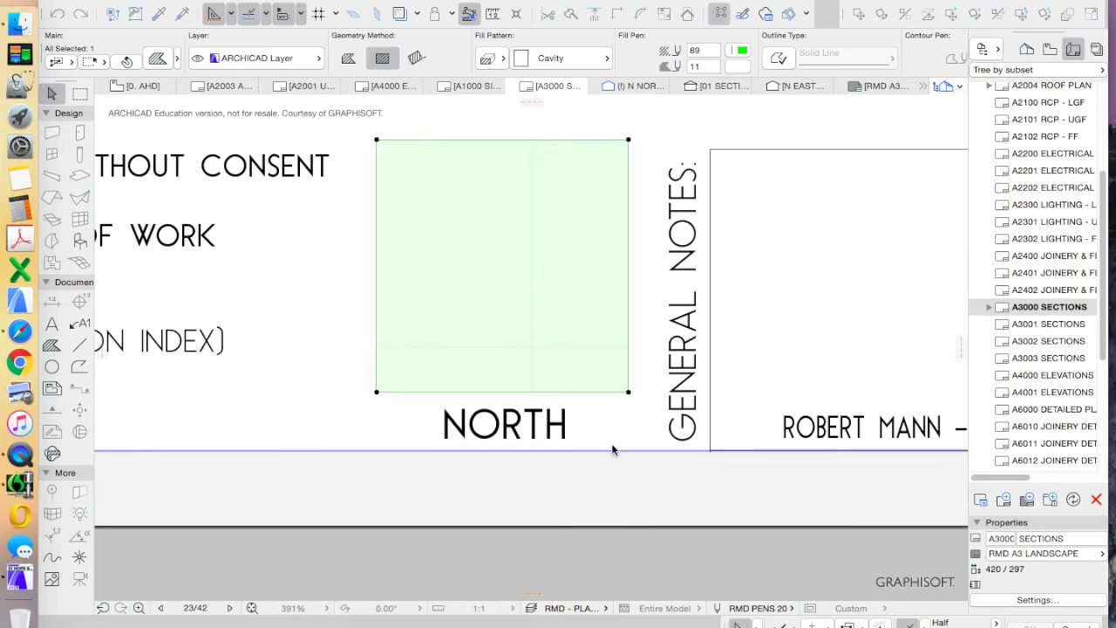
key(Escape)
scroll(606, 438, down, 5)
scroll(523, 463, down, 4)
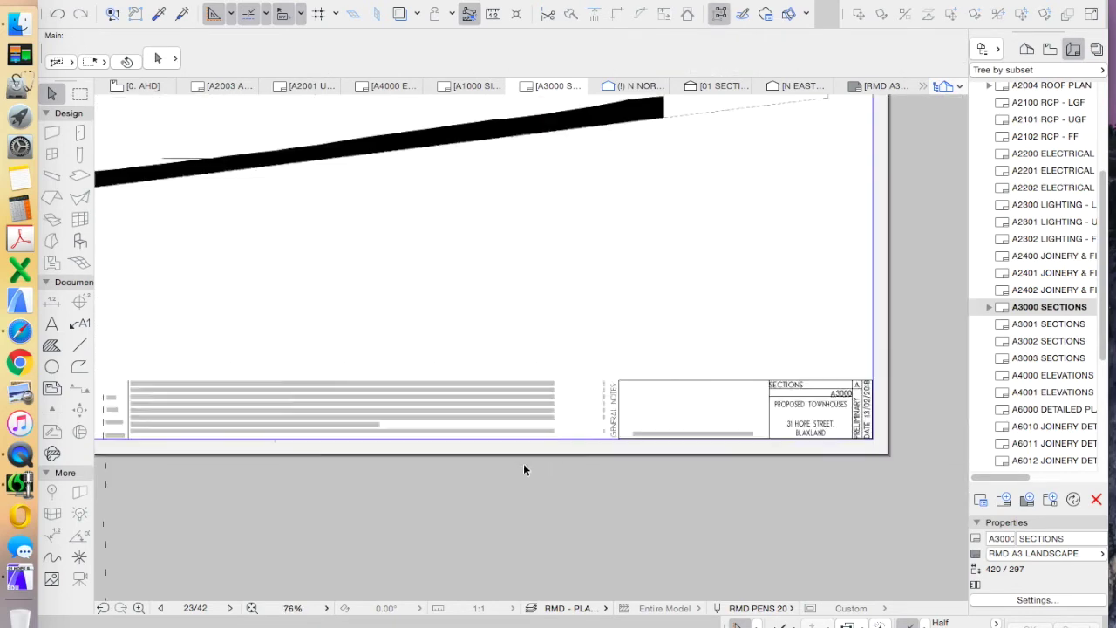
scroll(544, 467, up, 2)
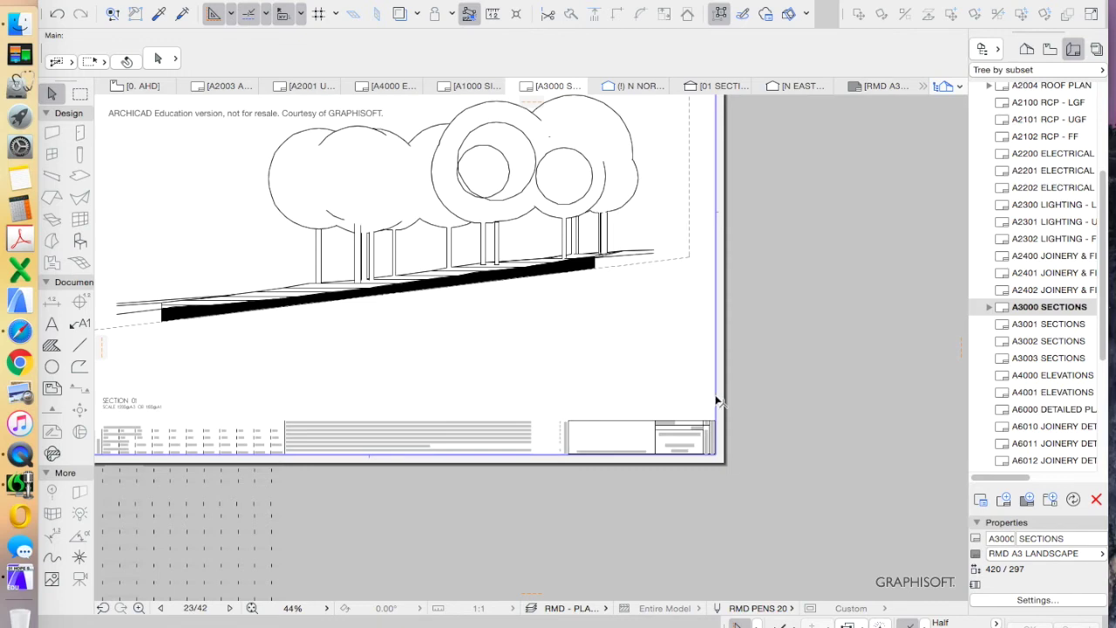
scroll(671, 410, down, 3)
scroll(592, 303, up, 2)
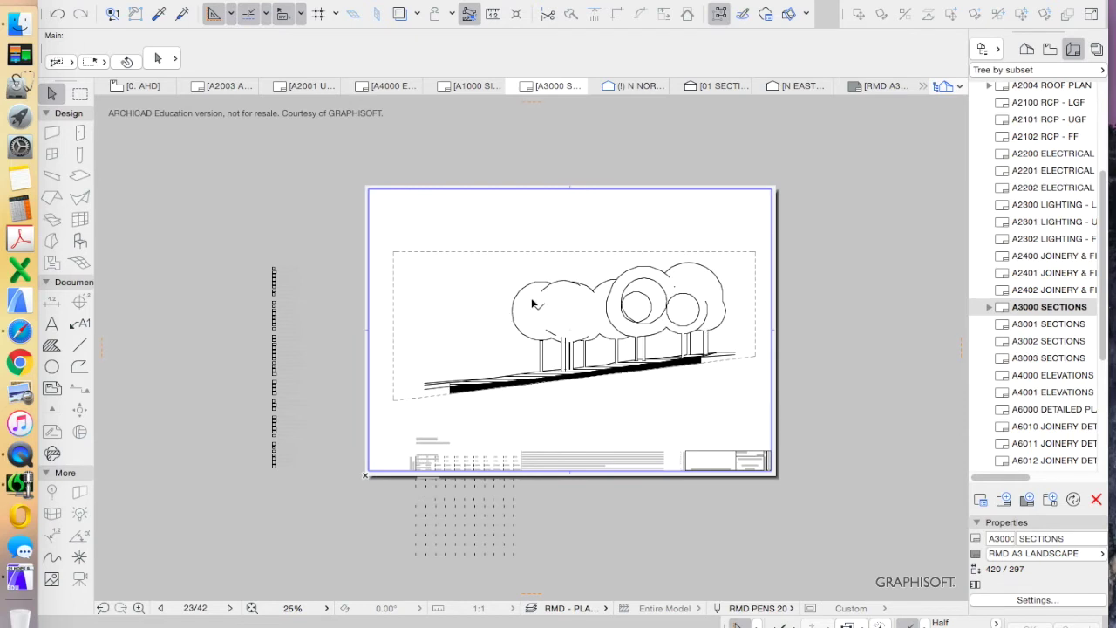
scroll(1065, 292, up, 5)
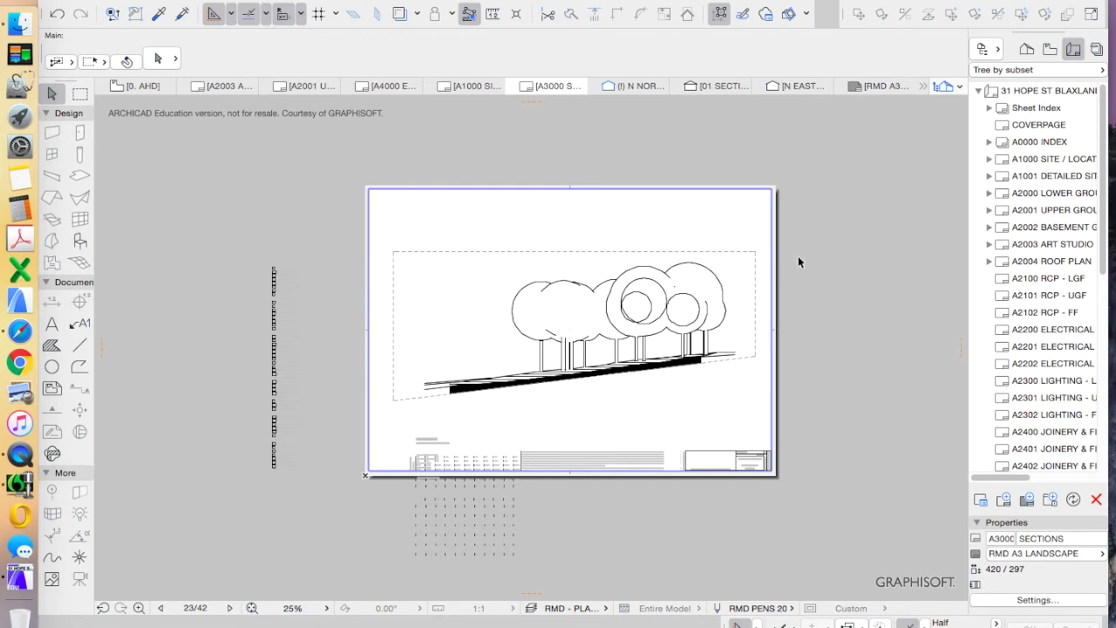
Open the A1000 SITE / LOCATION layout and glance at the File menu
double_click(1030, 163)
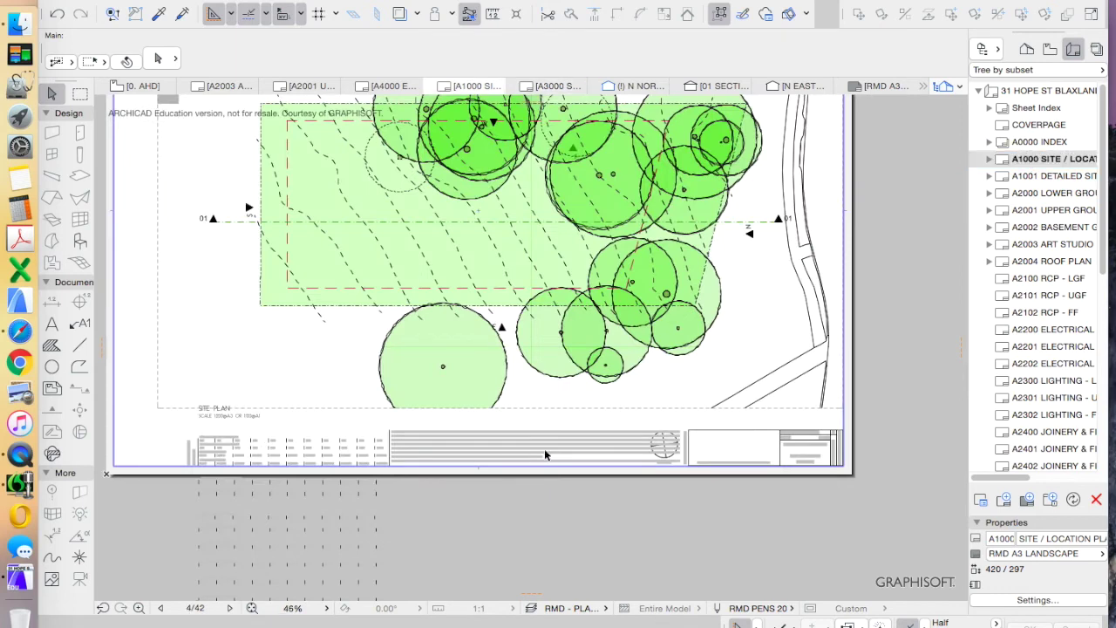
scroll(548, 454, down, 2)
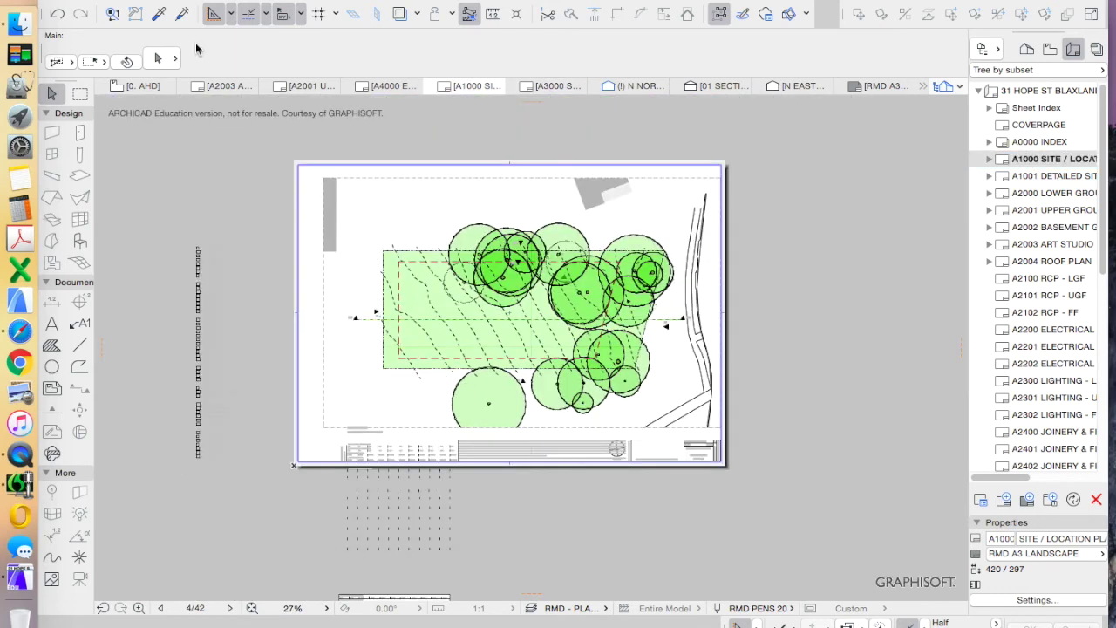
click(135, 0)
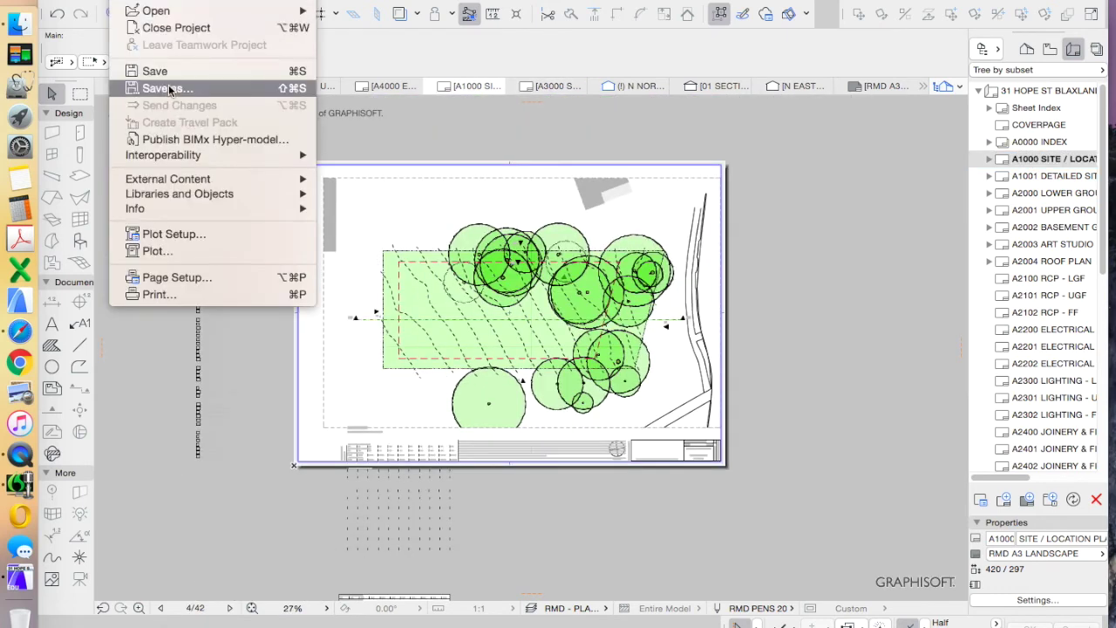
click(855, 251)
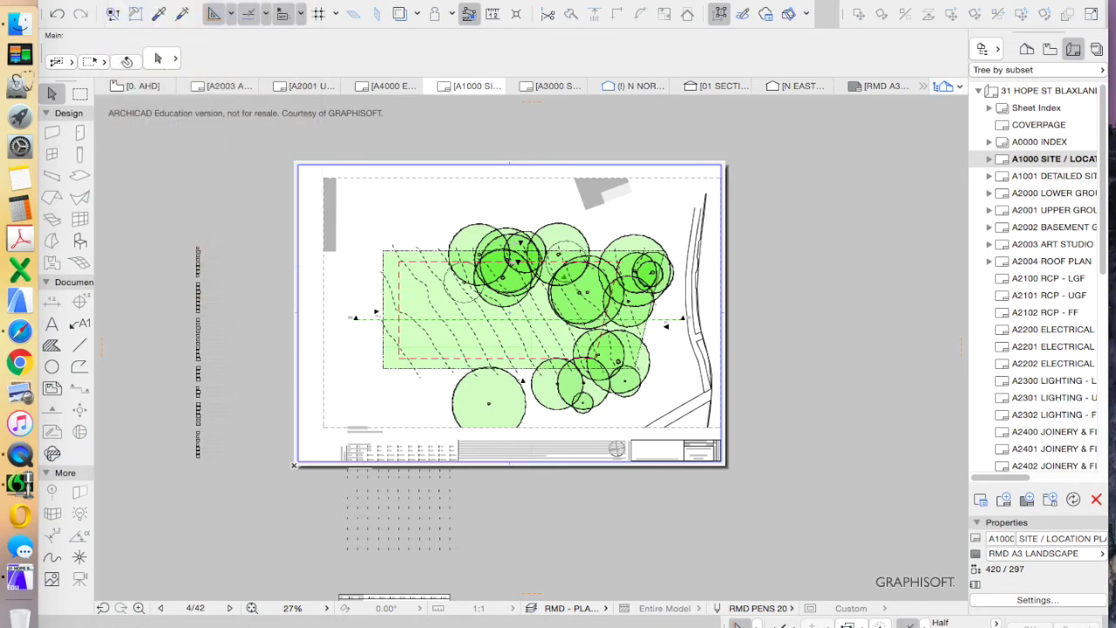
Bring up the Organizer and move it clear of the drawing
click(991, 50)
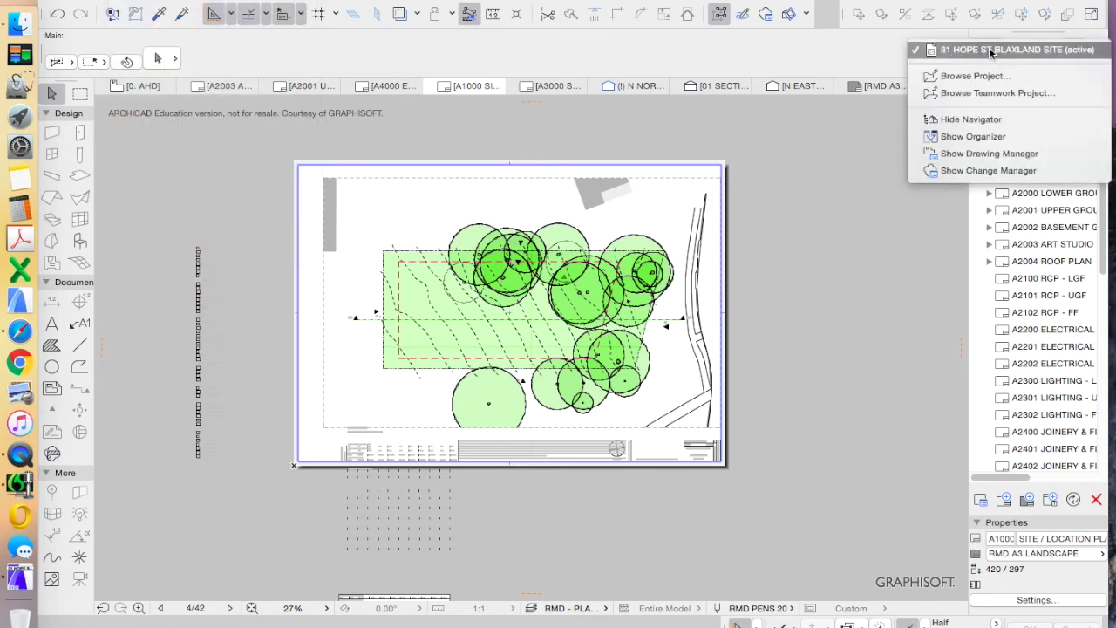
click(990, 138)
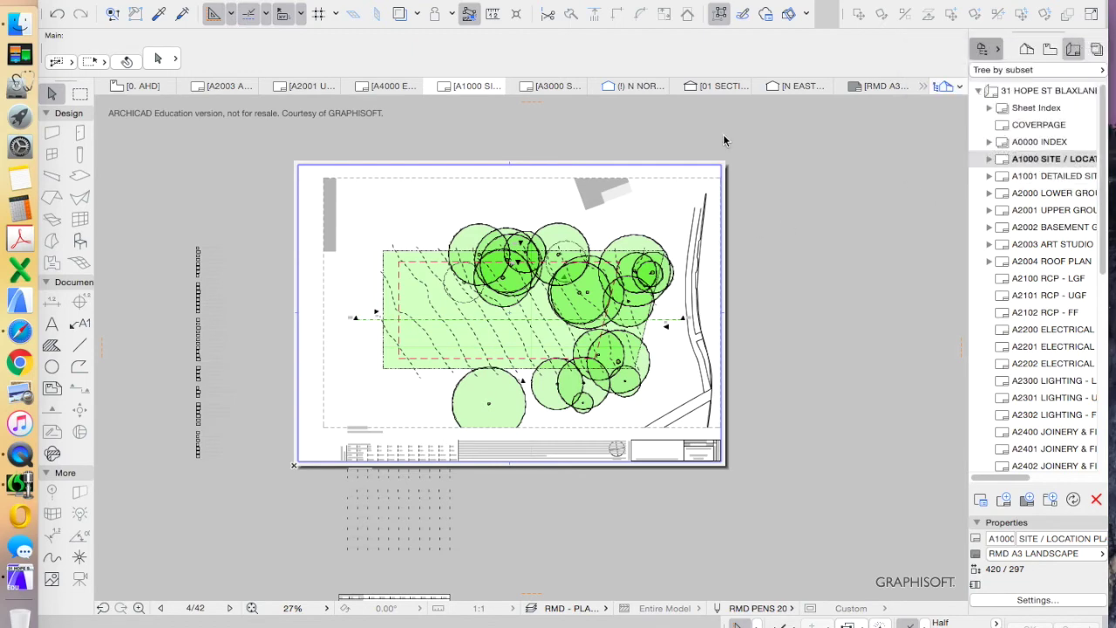
drag(494, 139, 519, 87)
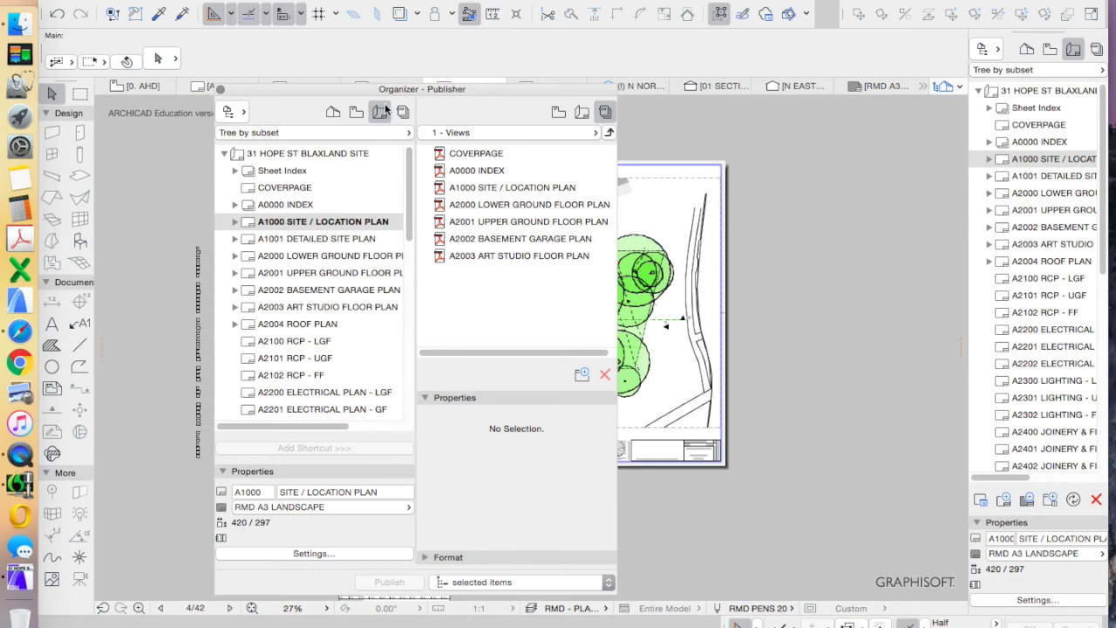
Delete all seven views from the 1 - Views publisher set
click(605, 114)
click(477, 154)
shift+click(478, 256)
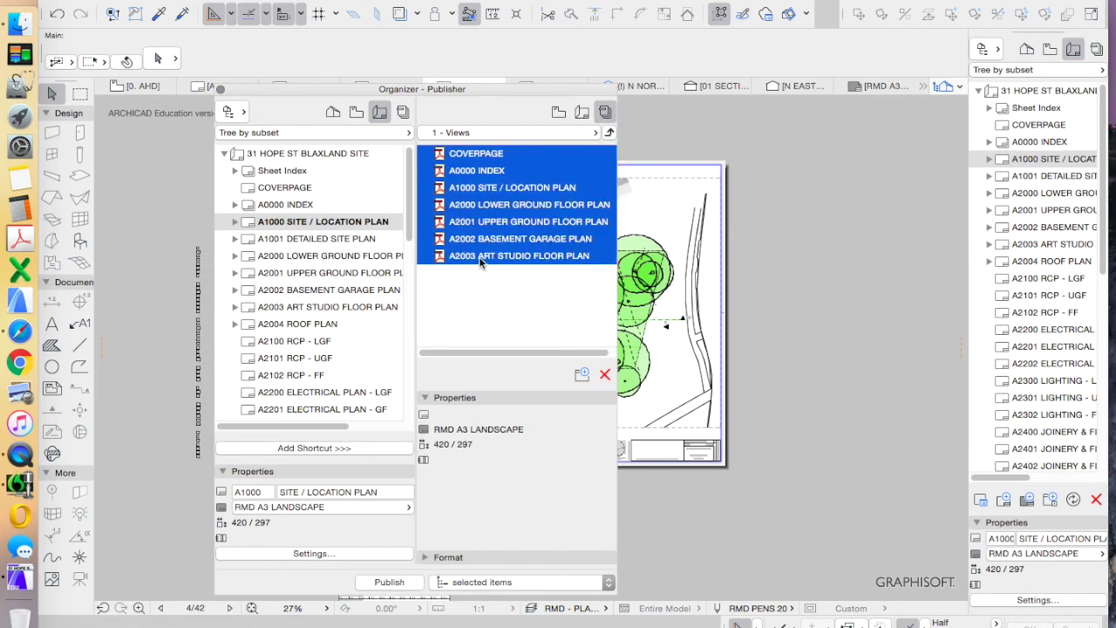
right_click(493, 224)
click(528, 241)
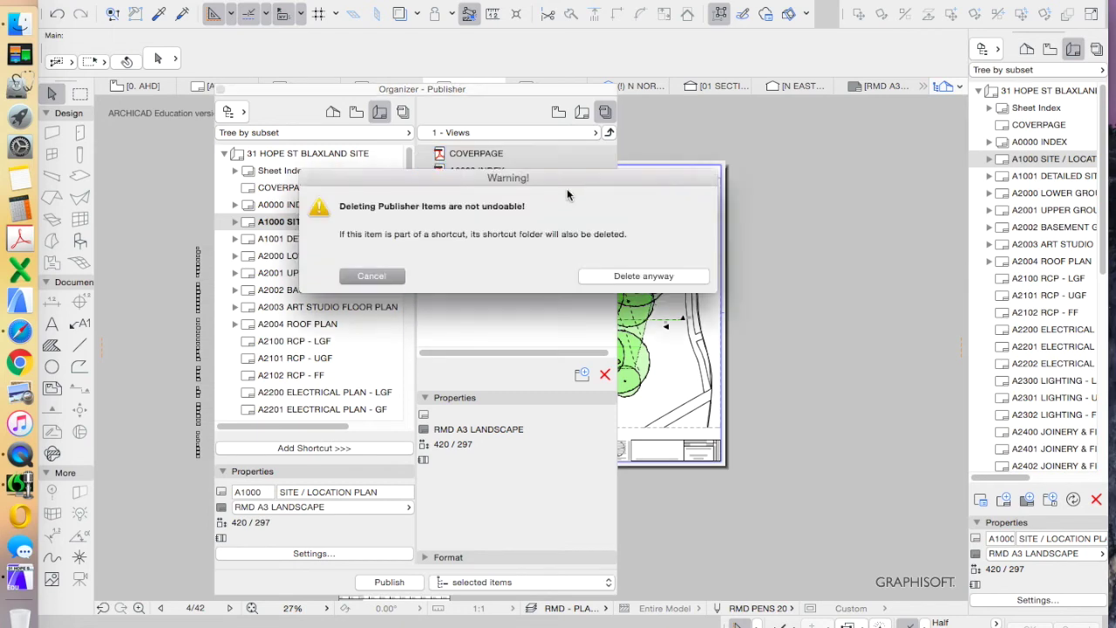
click(664, 276)
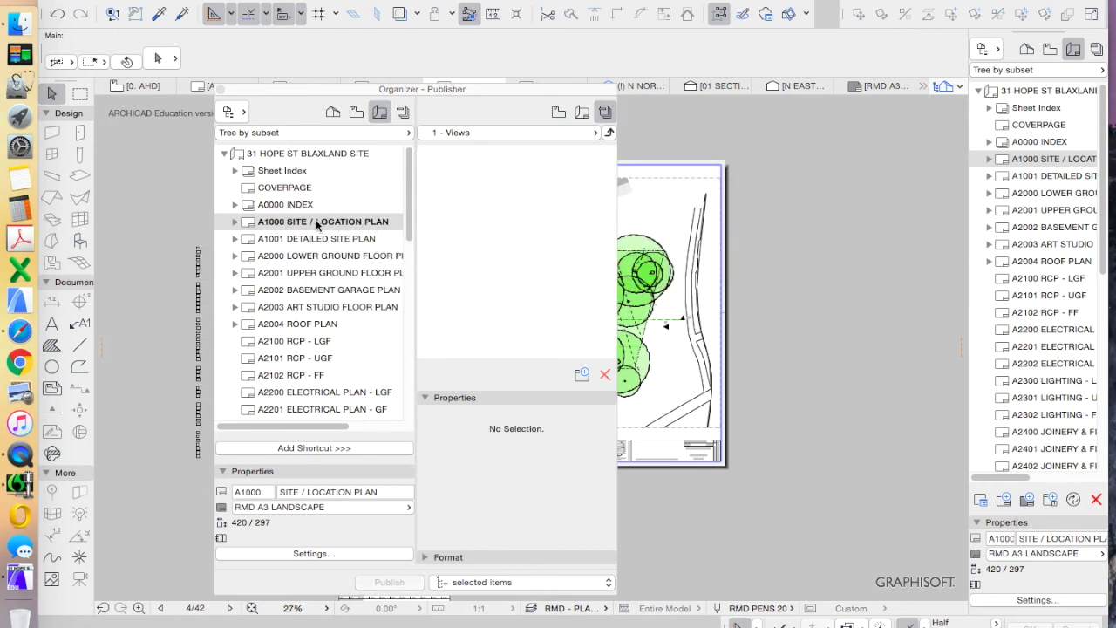
Add the A1000 SITE / LOCATION PLAN and A3000 SECTIONS sheets to the set
drag(321, 223, 552, 180)
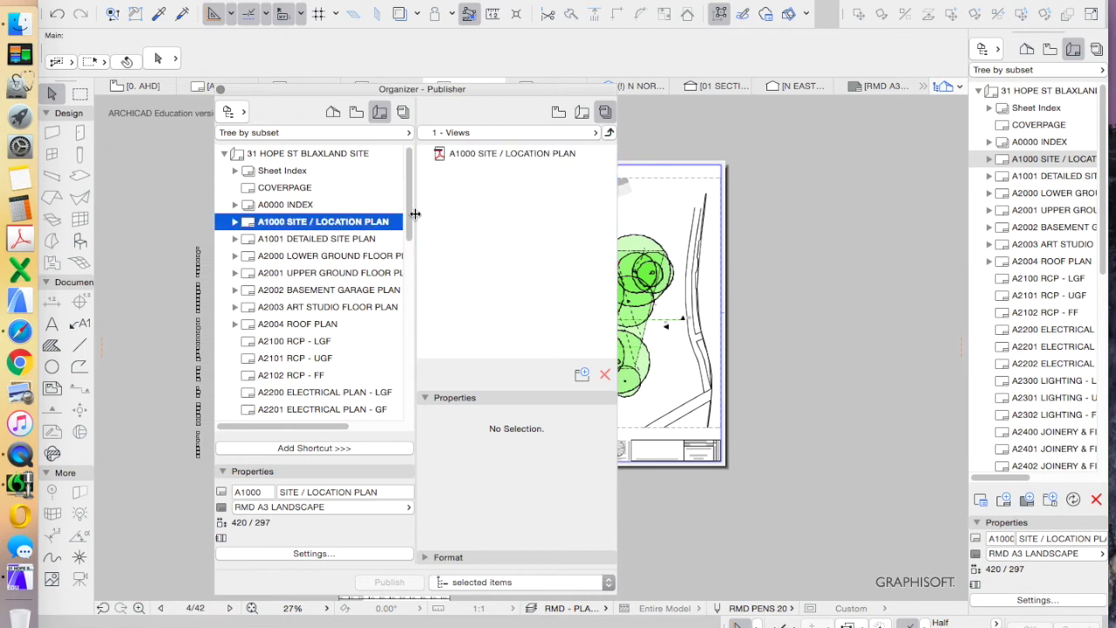
scroll(367, 285, down, 5)
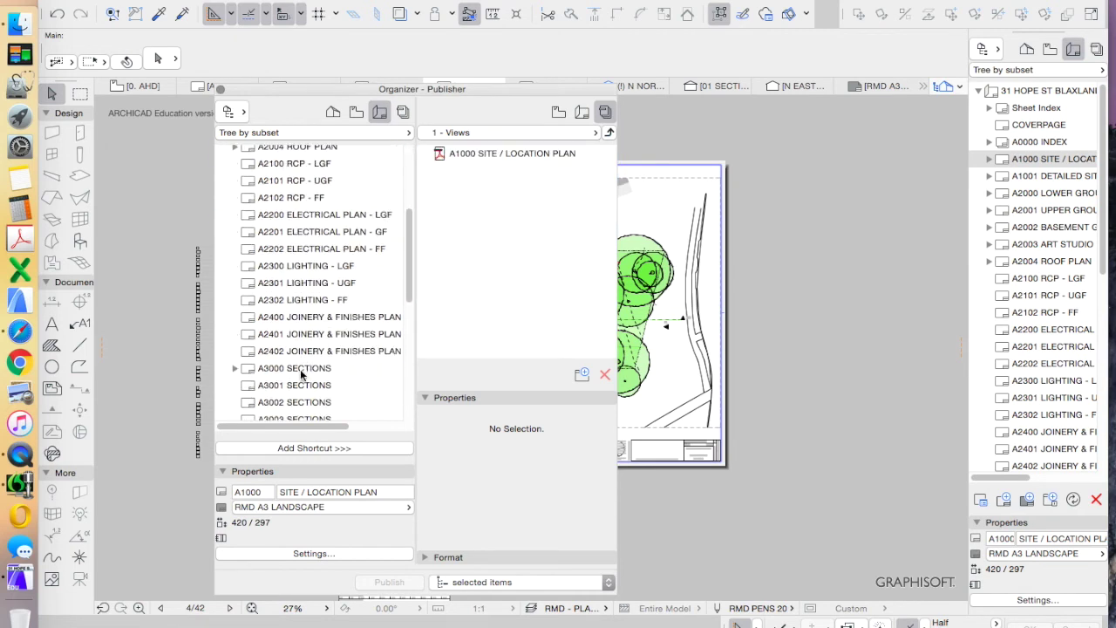
drag(300, 369, 510, 256)
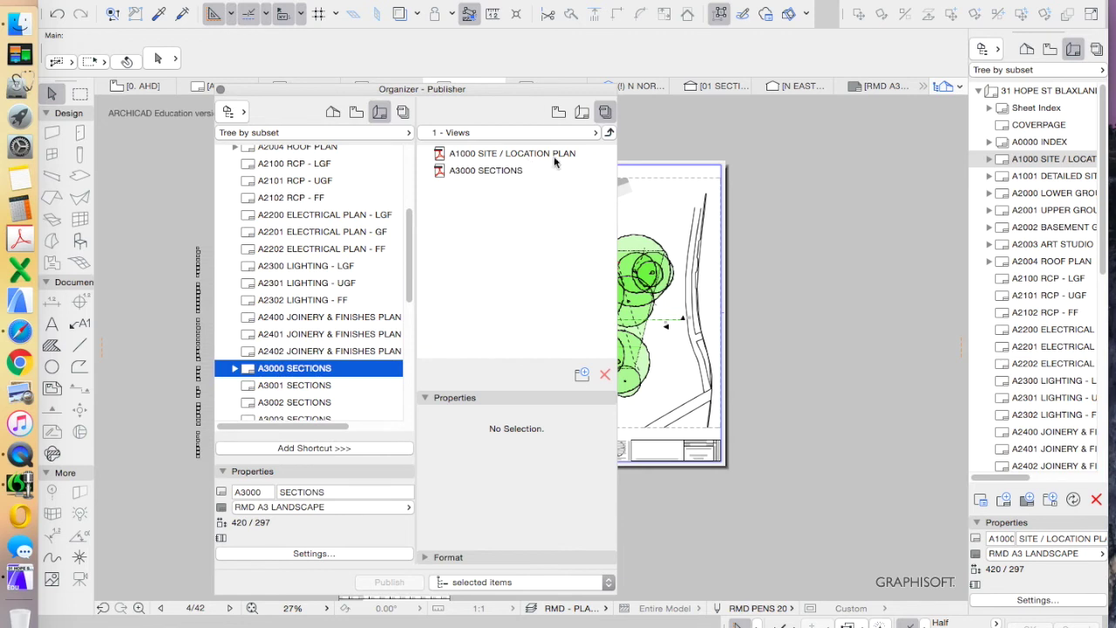
click(608, 131)
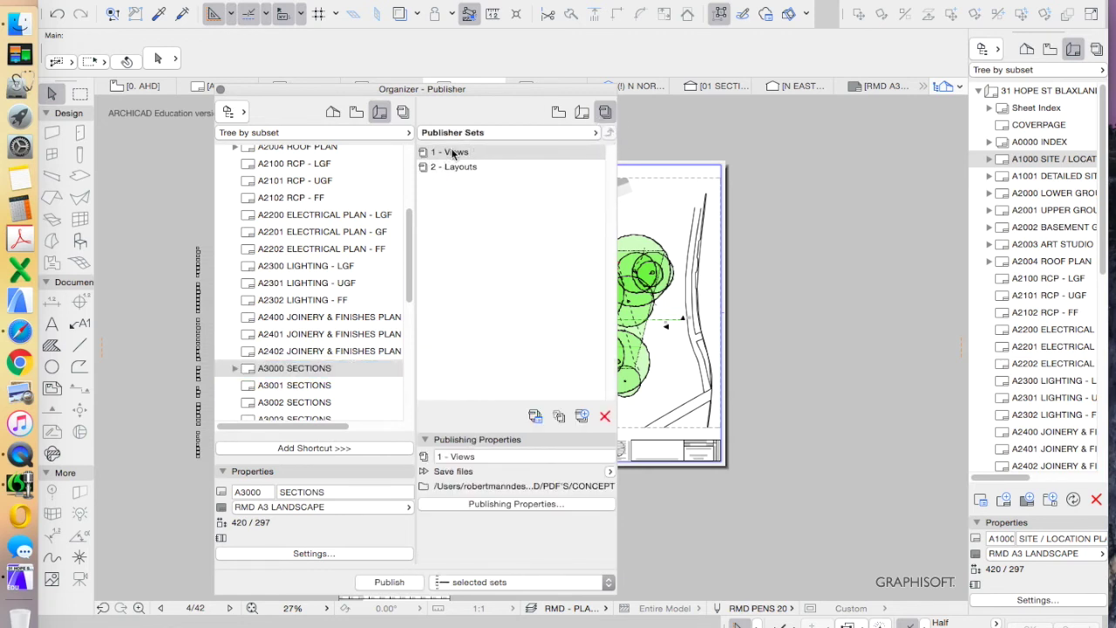
Set the 1 - Views publishing properties to Save files, flat structure, into Desktop's YOUTUBE VIDEOS folder
drag(480, 89, 534, 56)
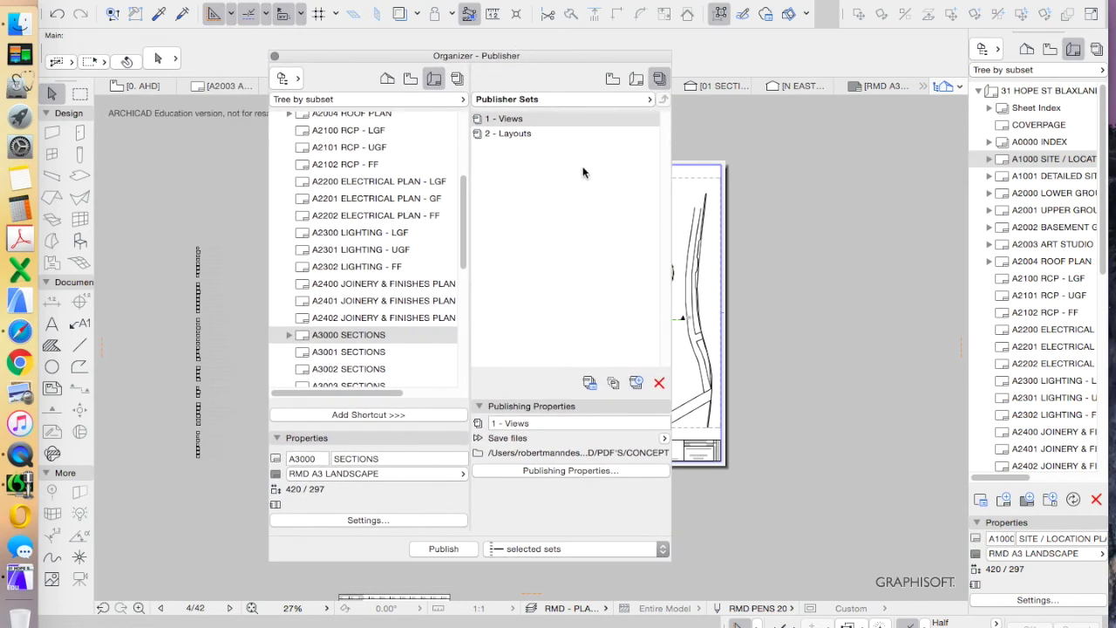
click(595, 471)
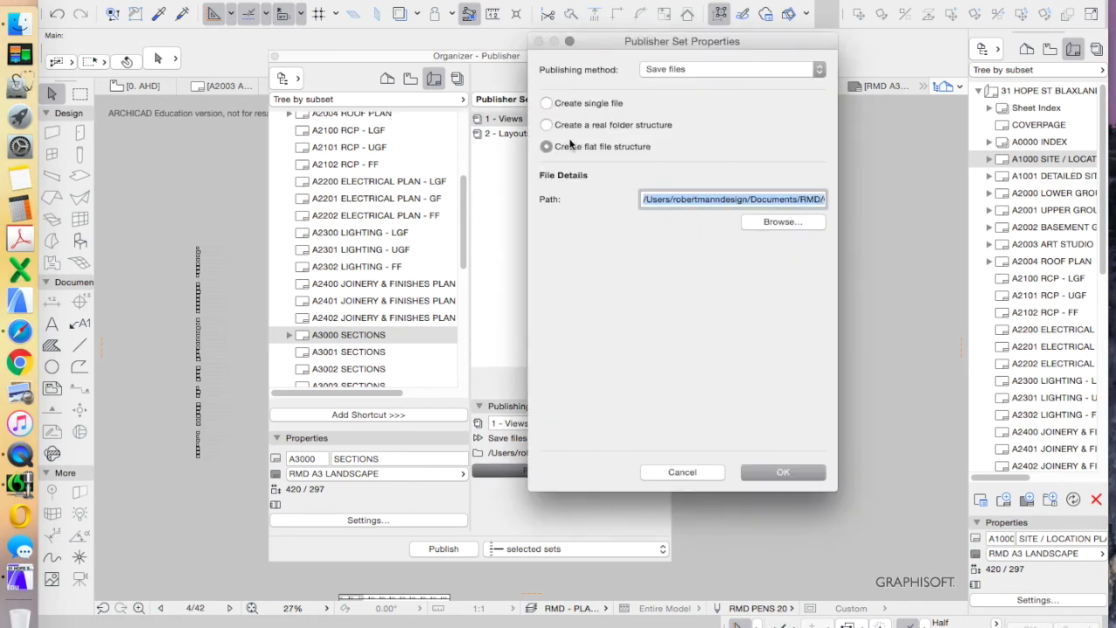
click(716, 69)
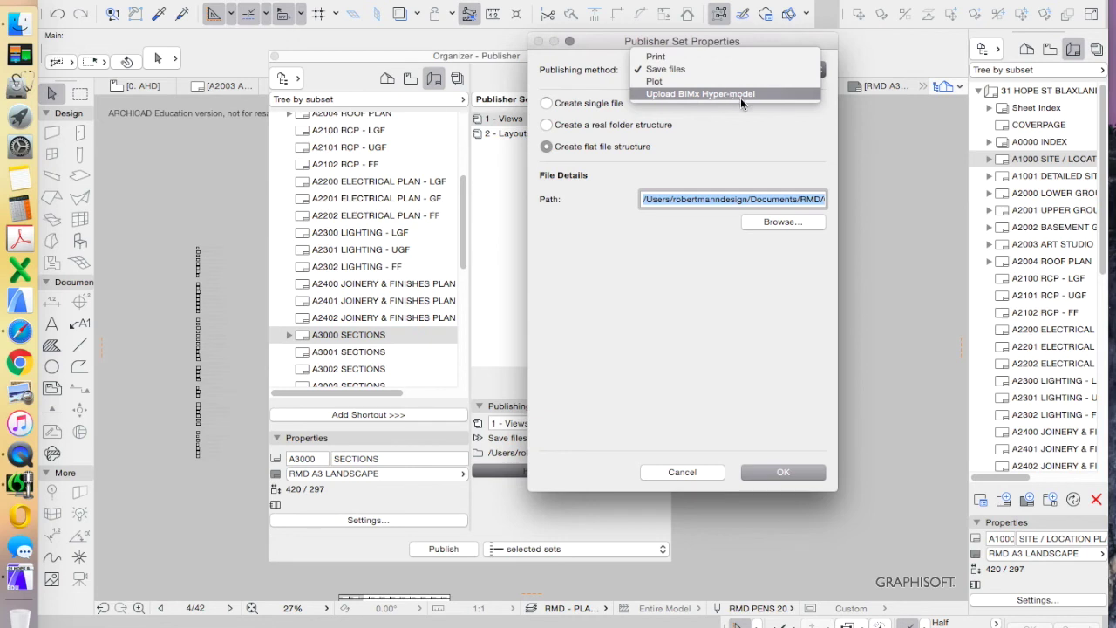
click(772, 131)
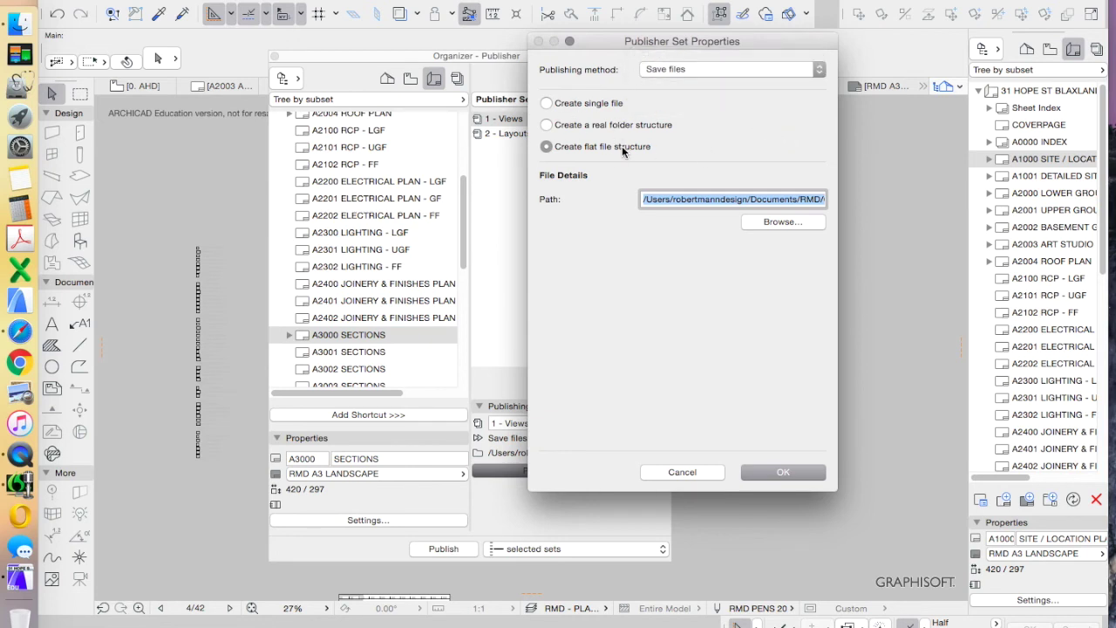
drag(594, 42, 644, 37)
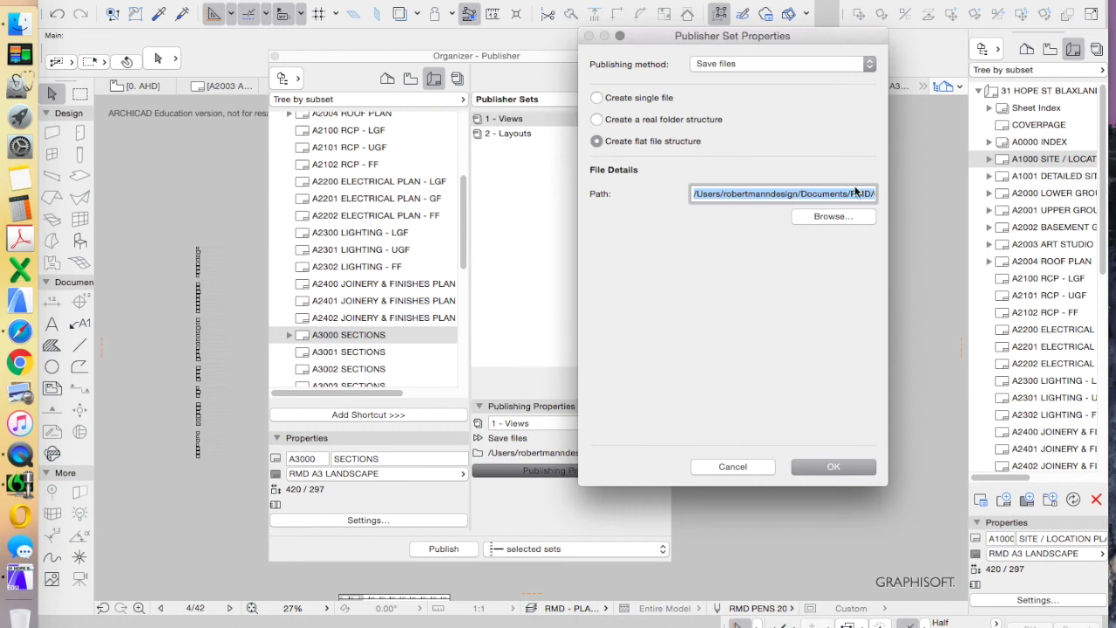
drag(843, 195, 915, 190)
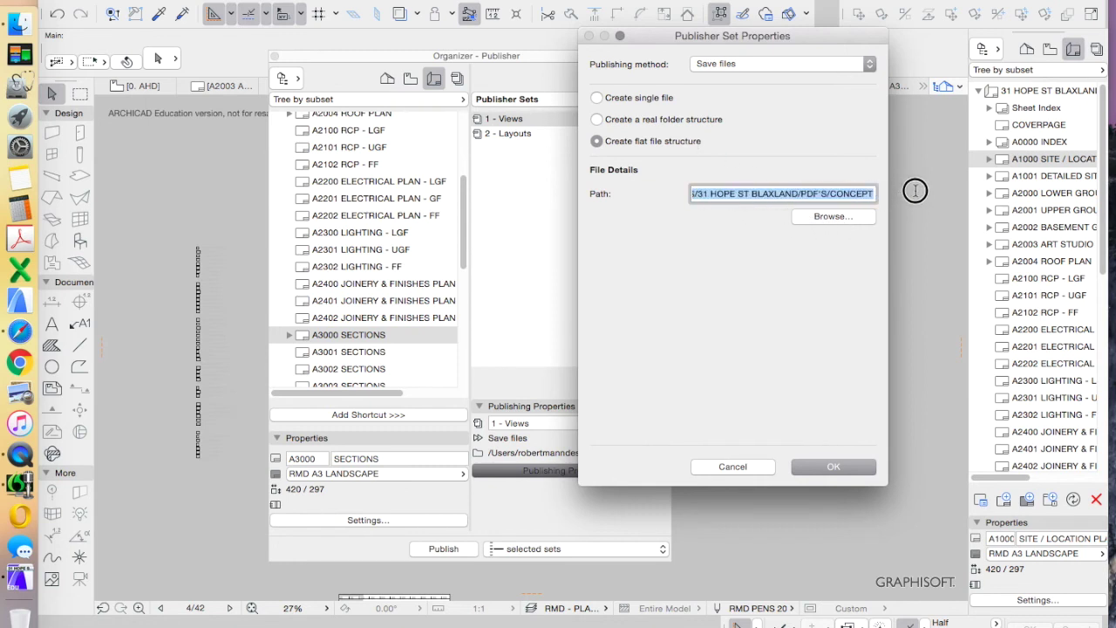
click(835, 217)
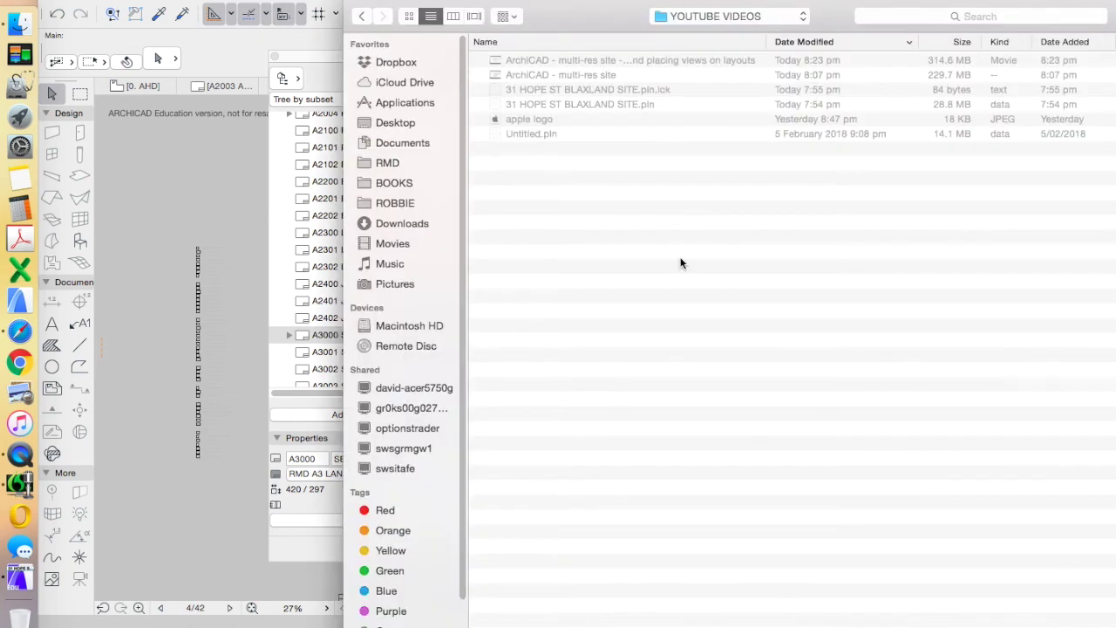
key(Return)
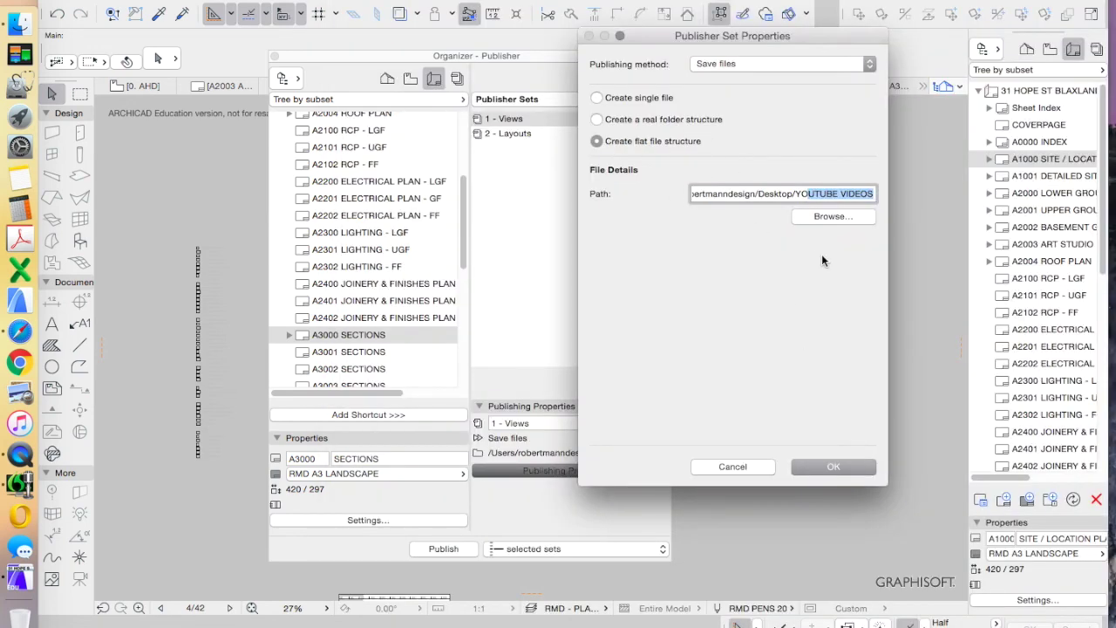
click(823, 466)
Publish the A1000 SITE _ LOCATION PLAN and A3000 SECTIONS sheets as PDFs, then check them in Finder
double_click(535, 123)
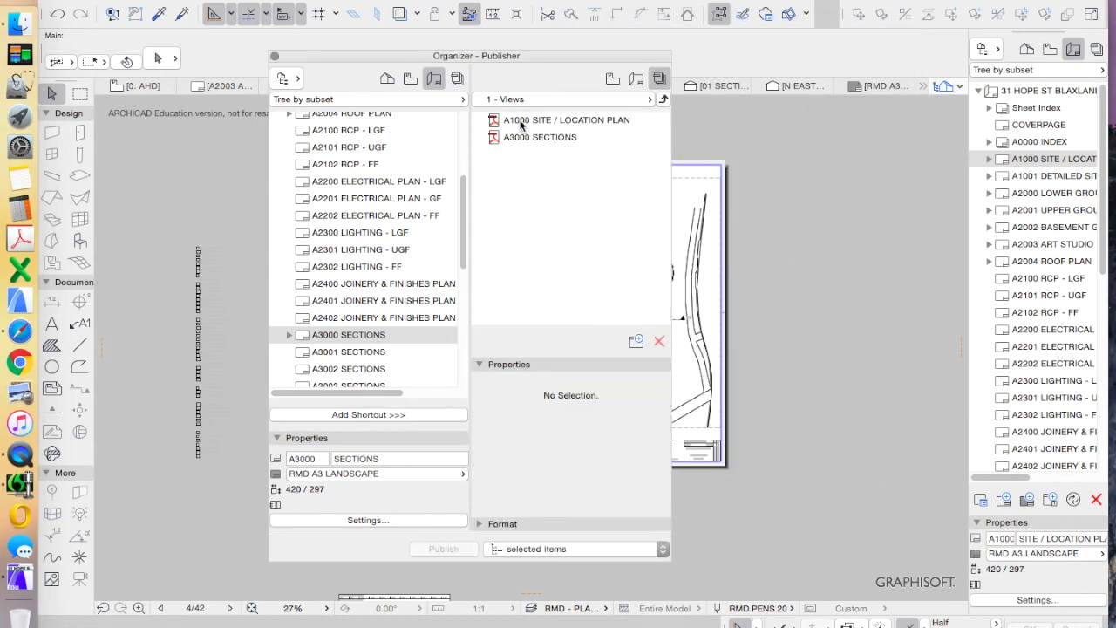
click(564, 120)
shift+click(551, 139)
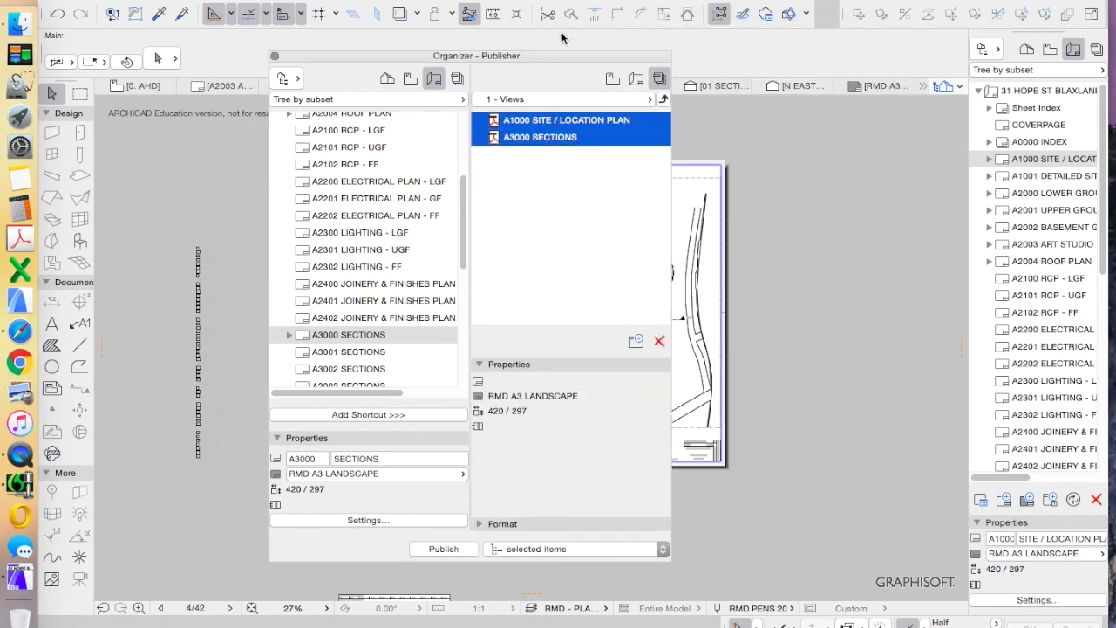
drag(552, 56, 401, 56)
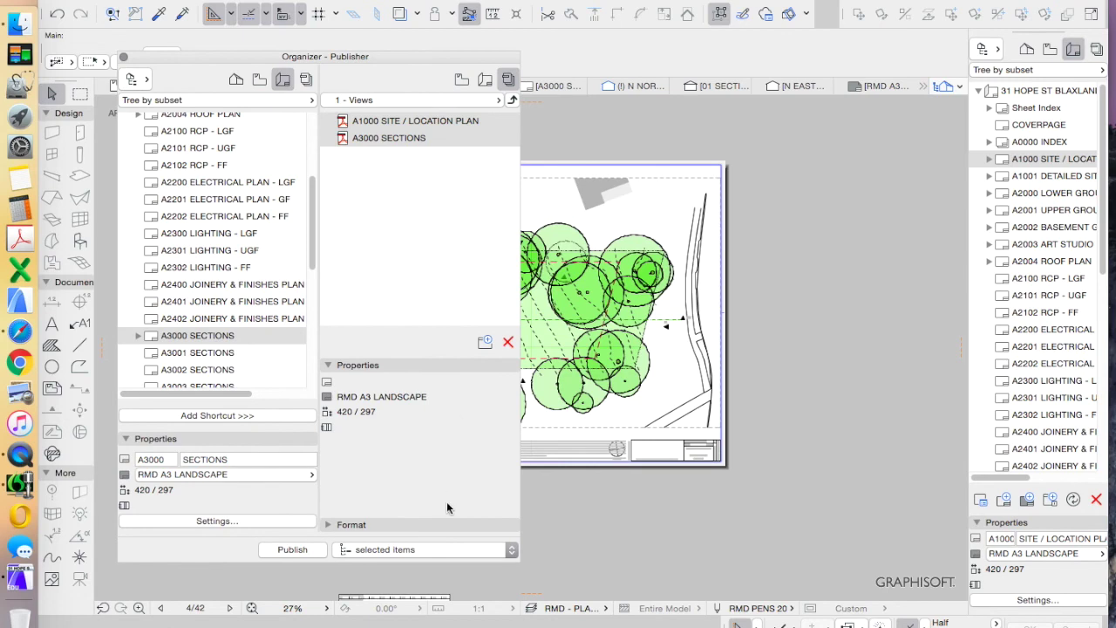
click(293, 550)
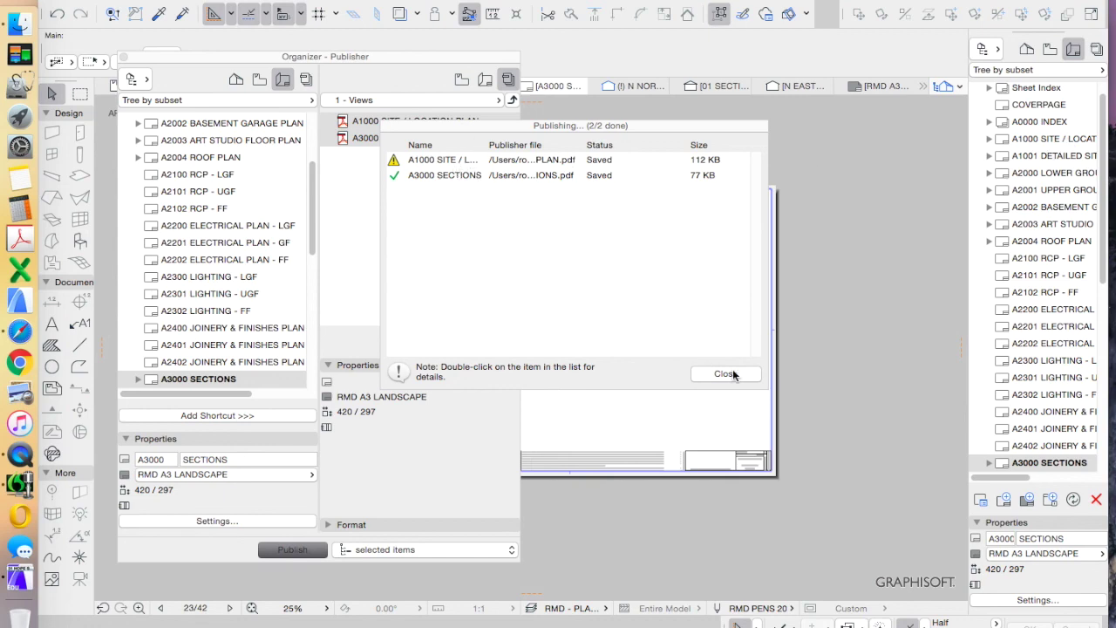
click(19, 22)
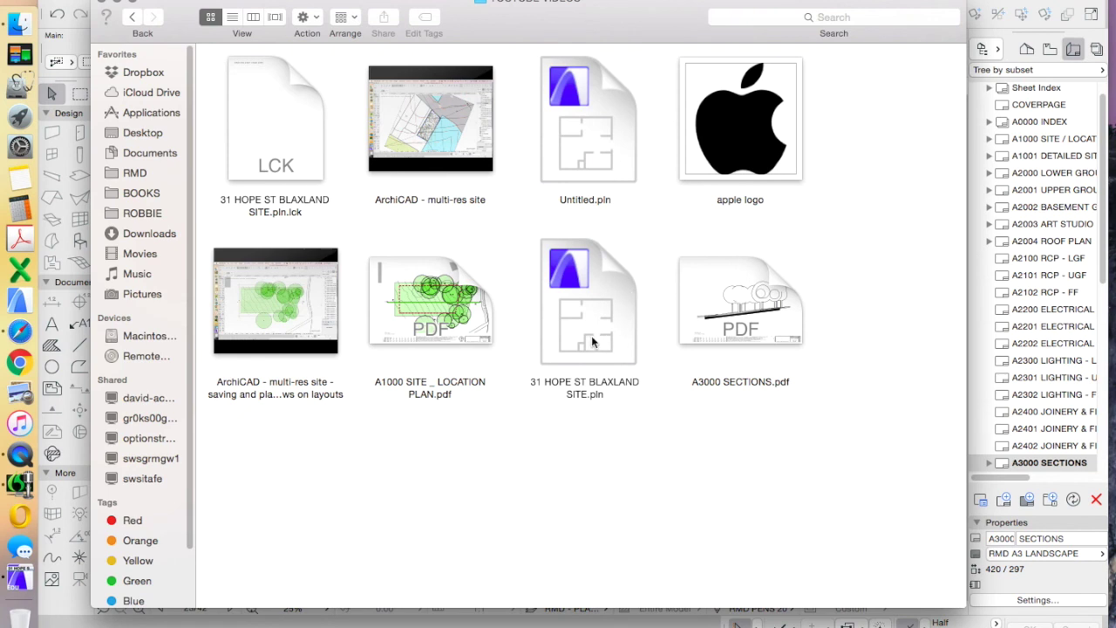
click(433, 388)
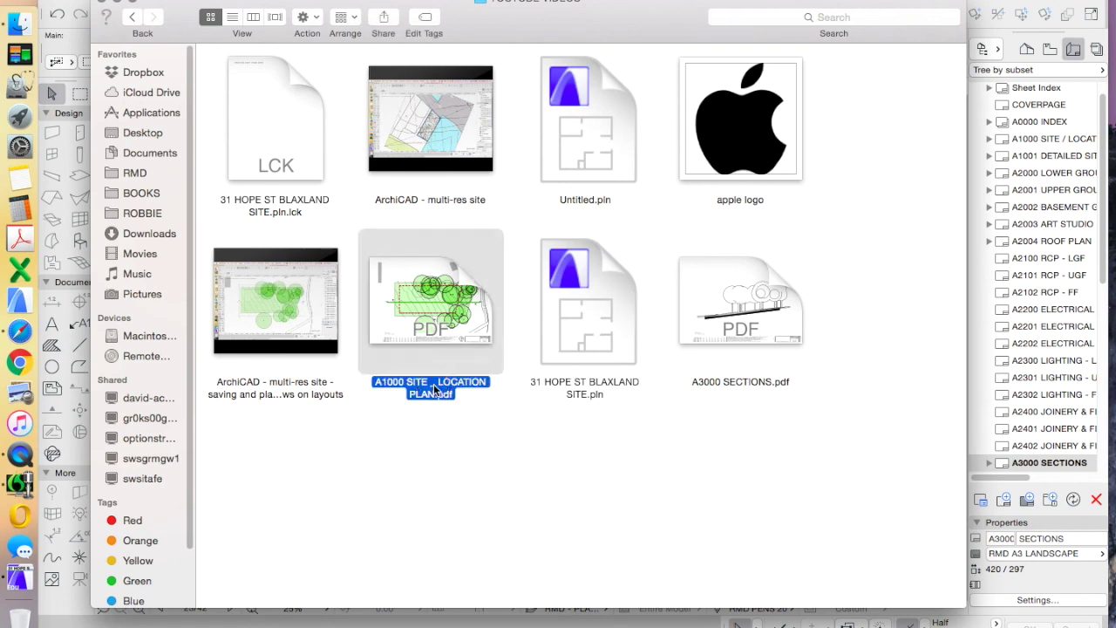
click(437, 437)
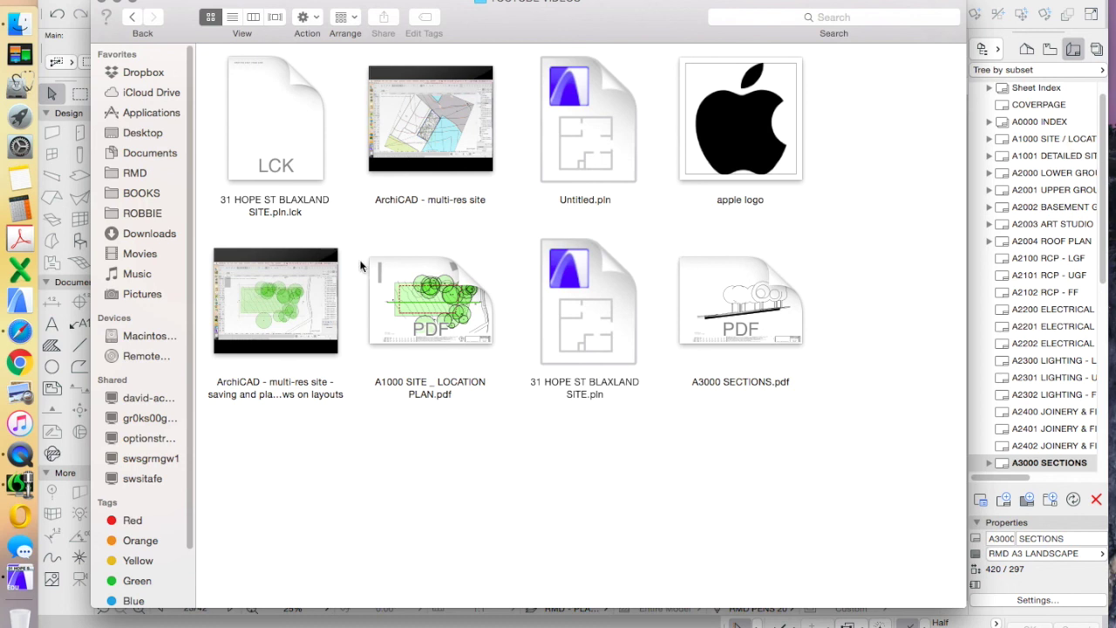
click(408, 302)
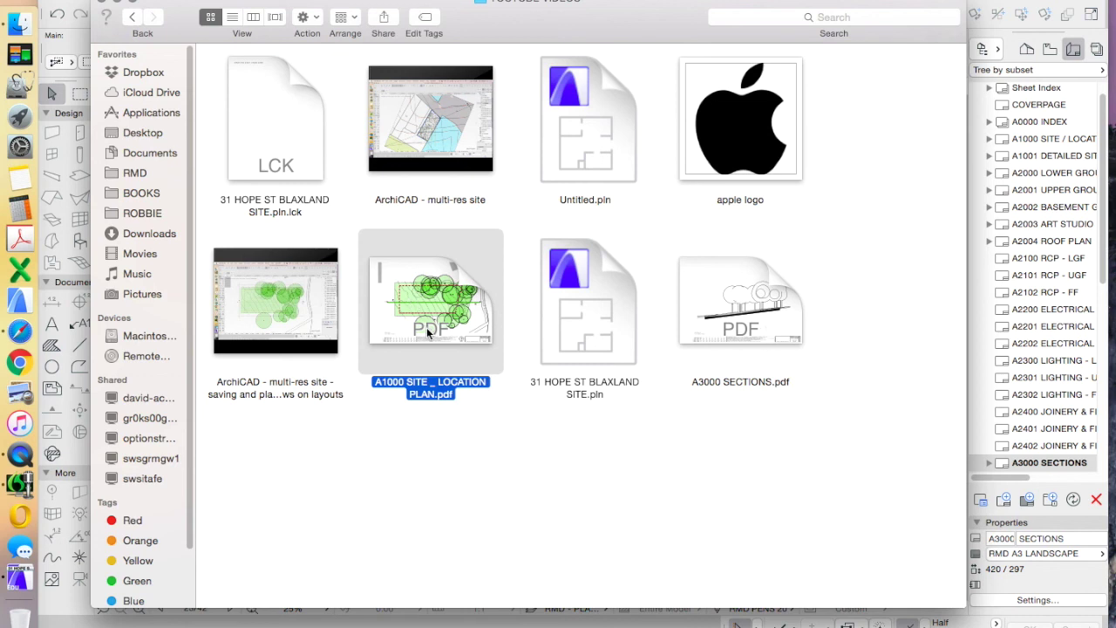